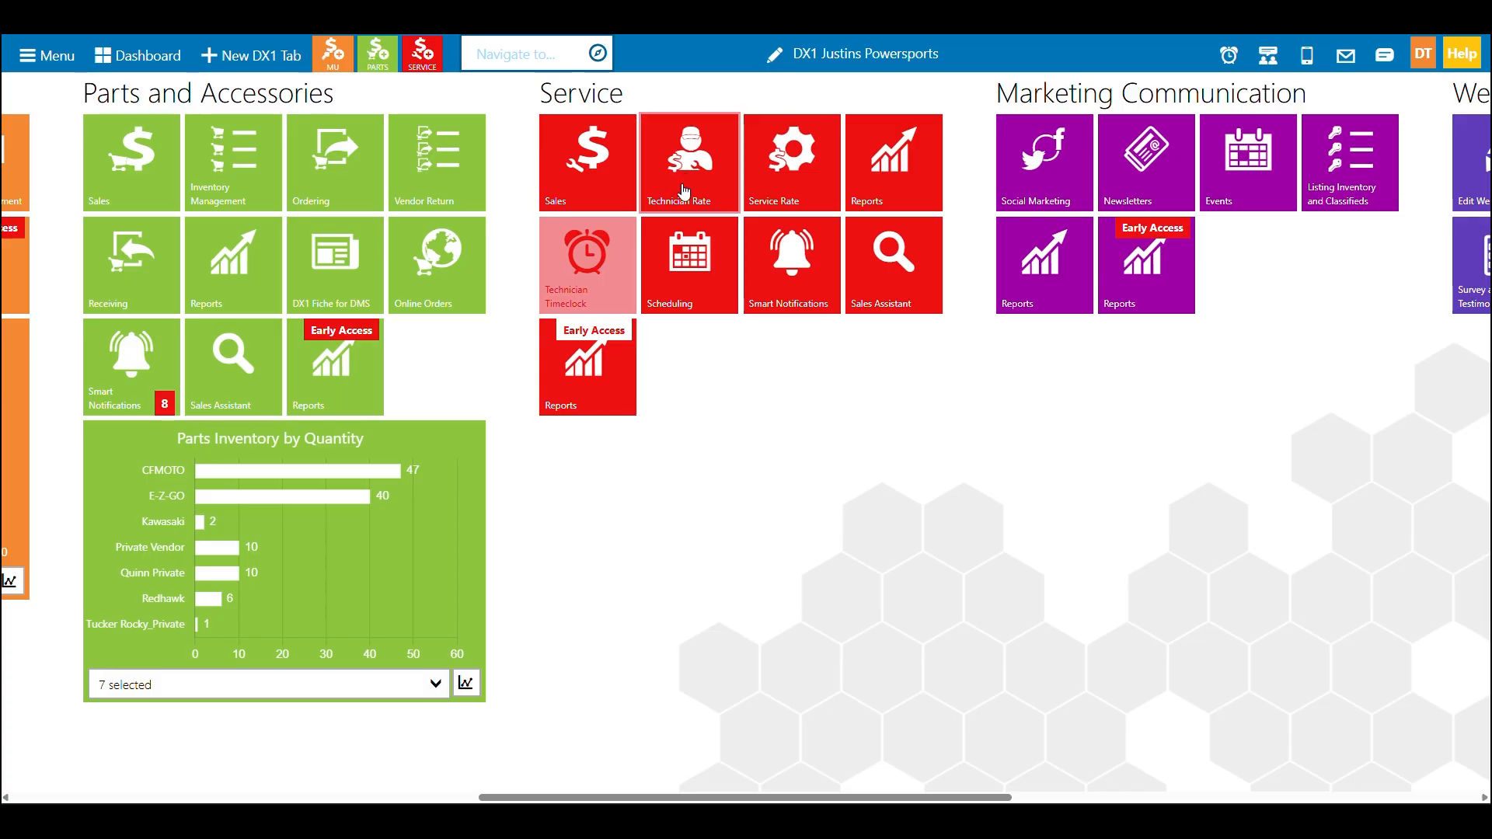
Open Service Scheduling and switch through the 5 Days, Month, Week, Day and List calendar views
{"action": "left_click", "coordinate": [697, 289]}
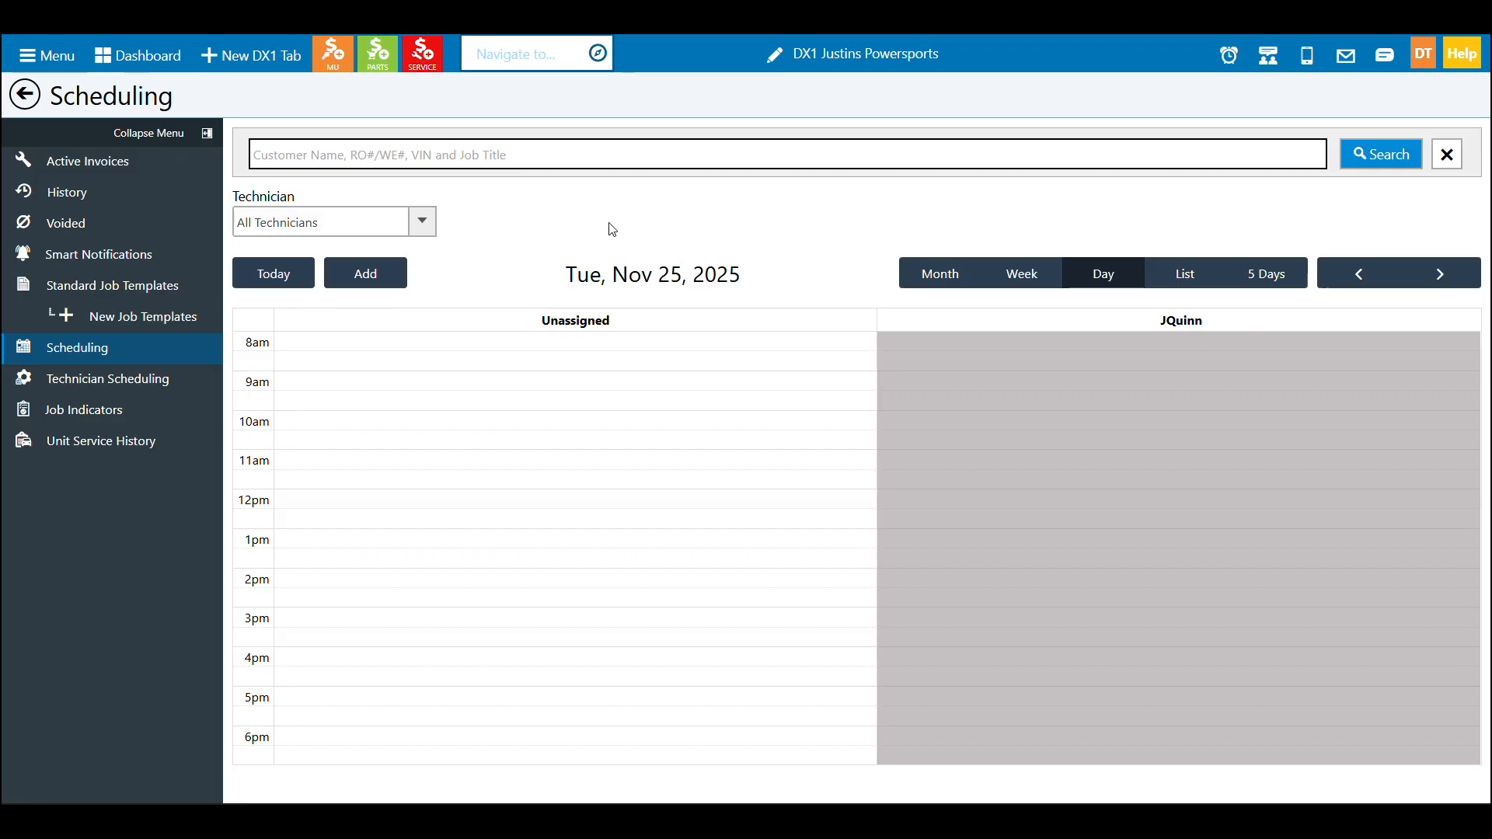
{"action": "left_click", "coordinate": [1291, 277]}
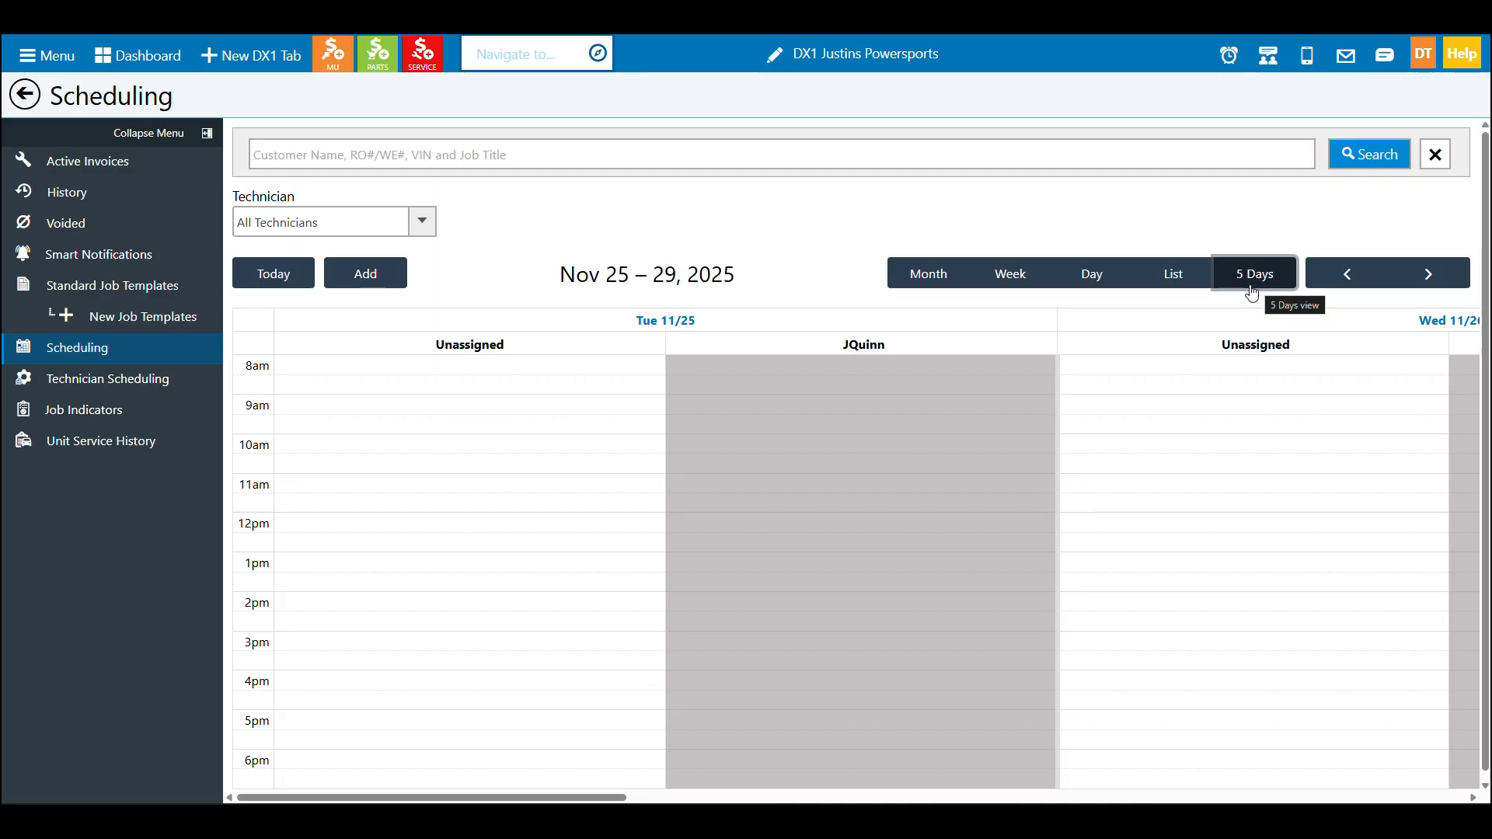
{"action": "left_click", "coordinate": [895, 287]}
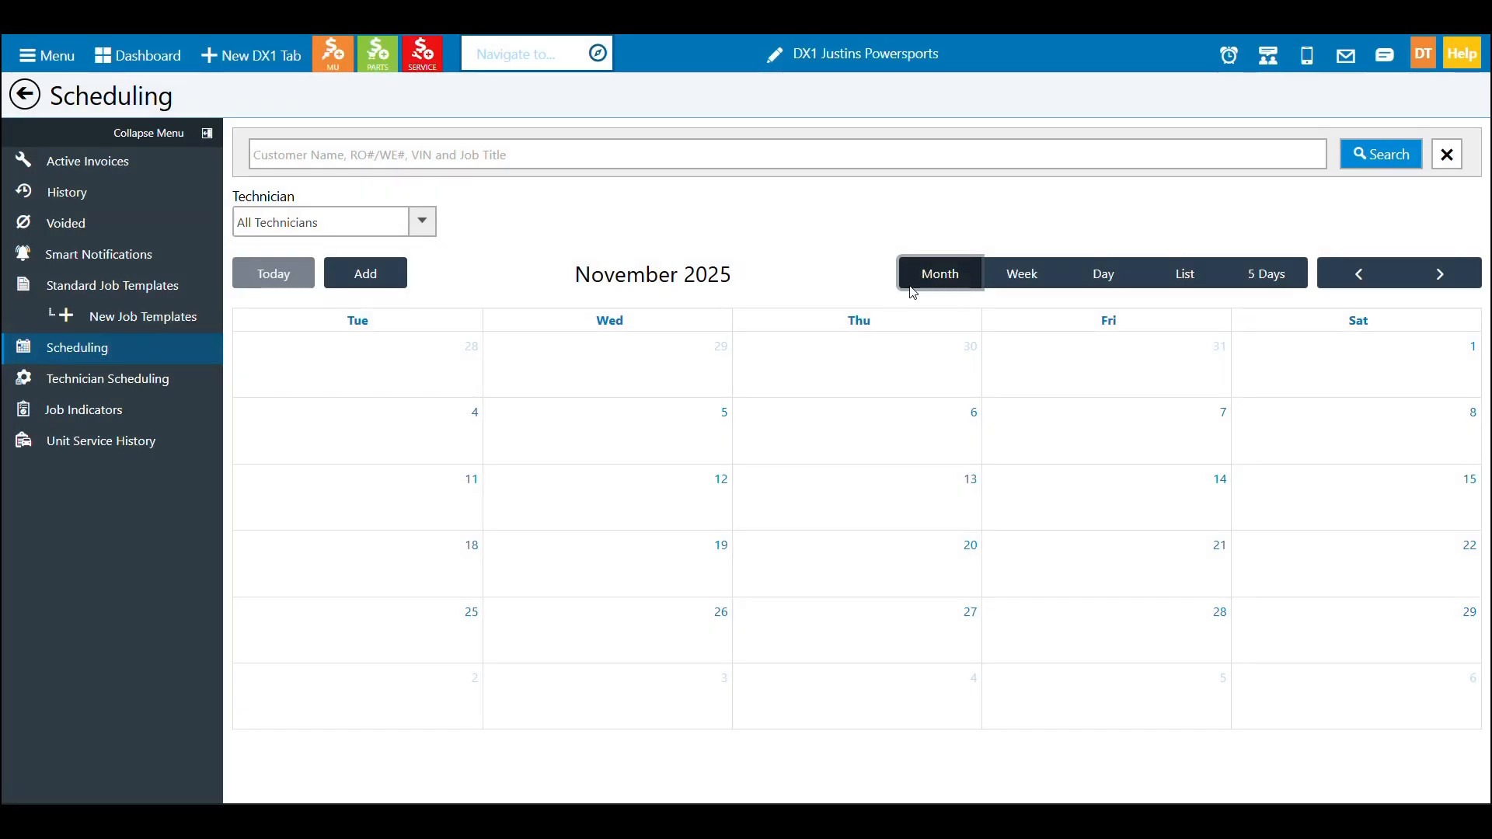
{"action": "left_click", "coordinate": [1012, 285]}
{"action": "left_click", "coordinate": [1092, 278]}
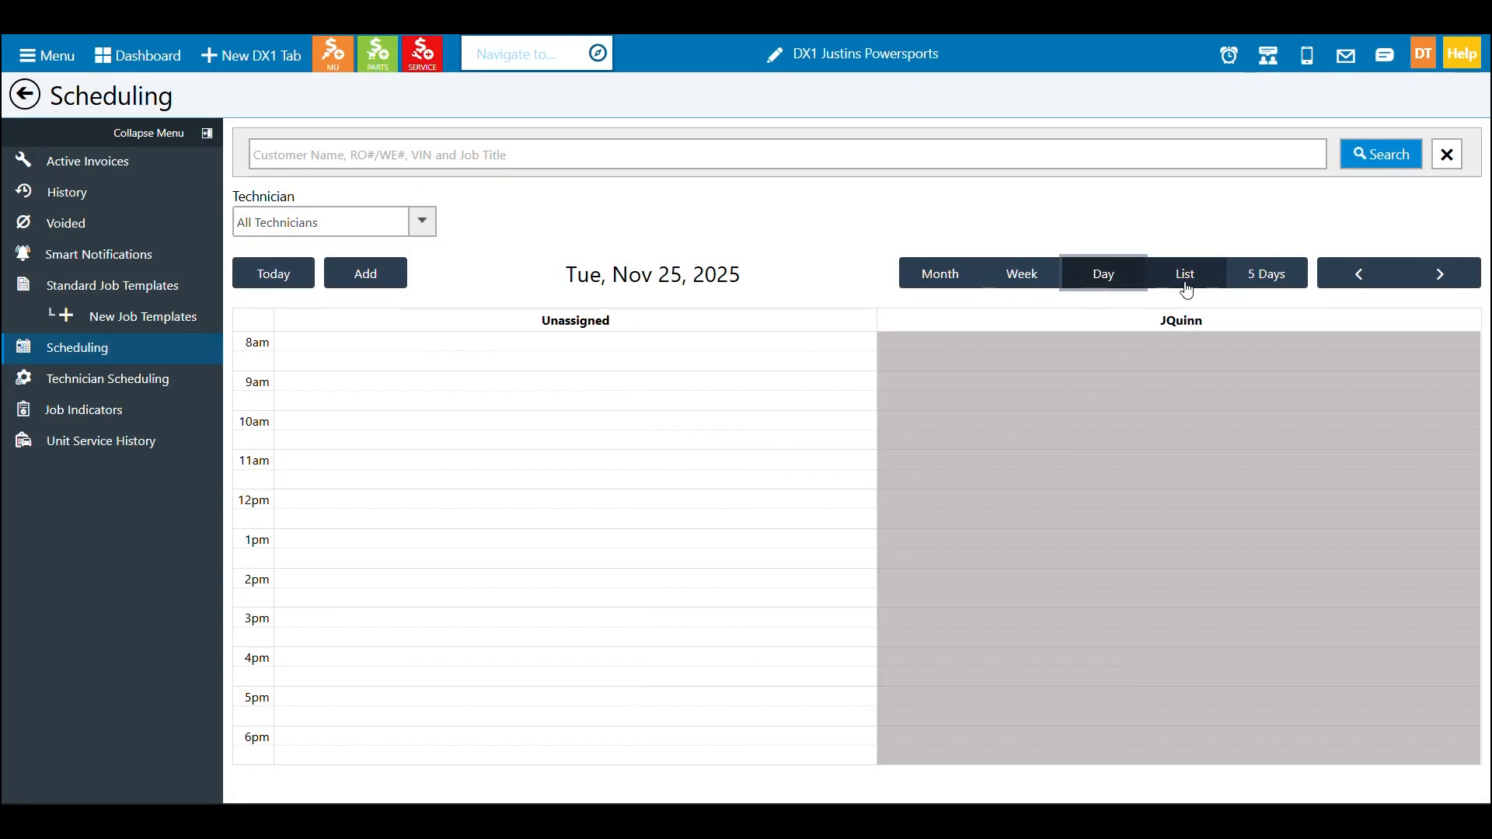
{"action": "left_click", "coordinate": [1187, 289]}
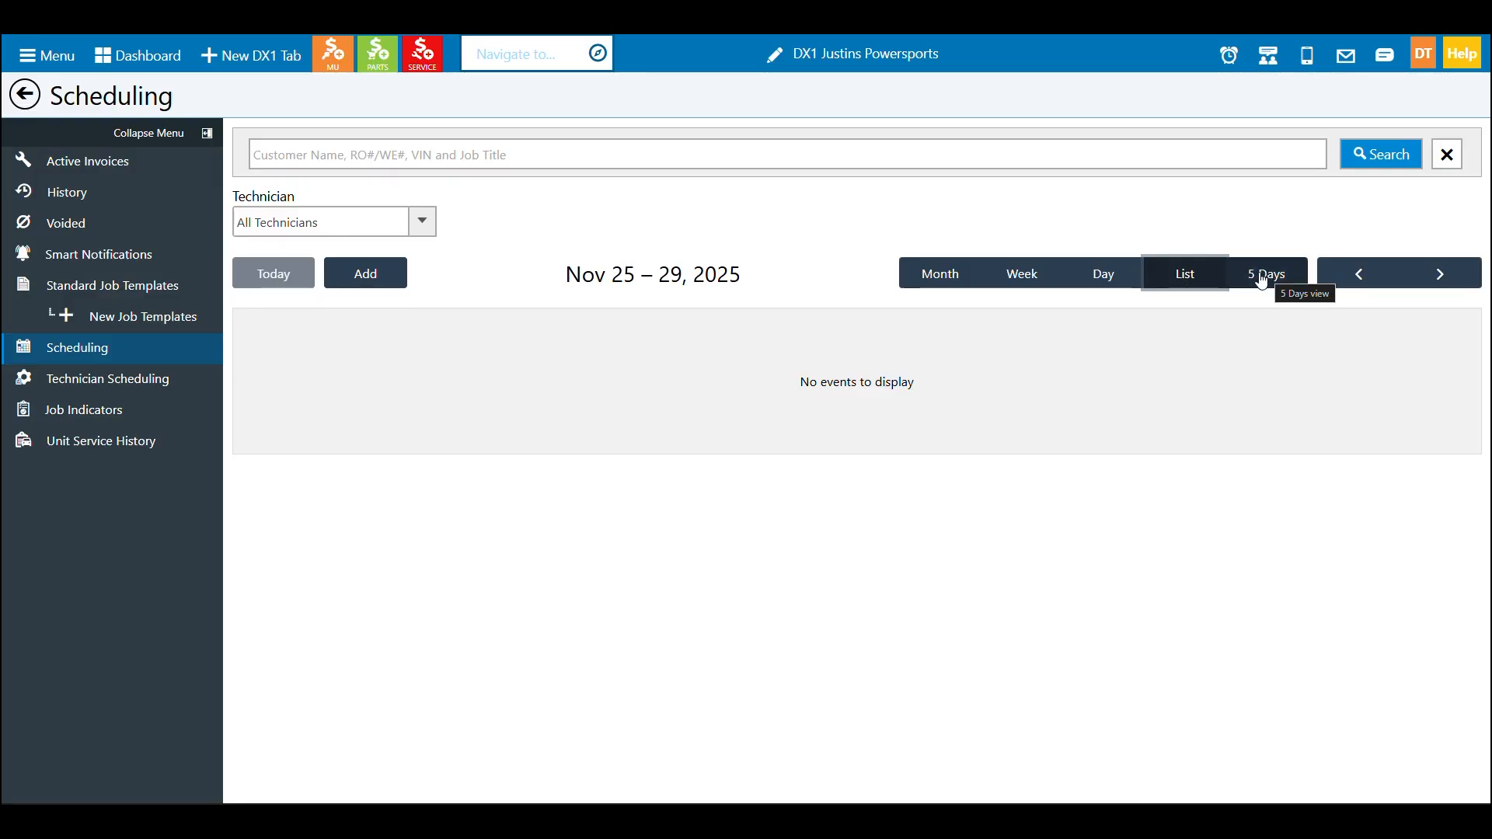
{"action": "left_click", "coordinate": [935, 282]}
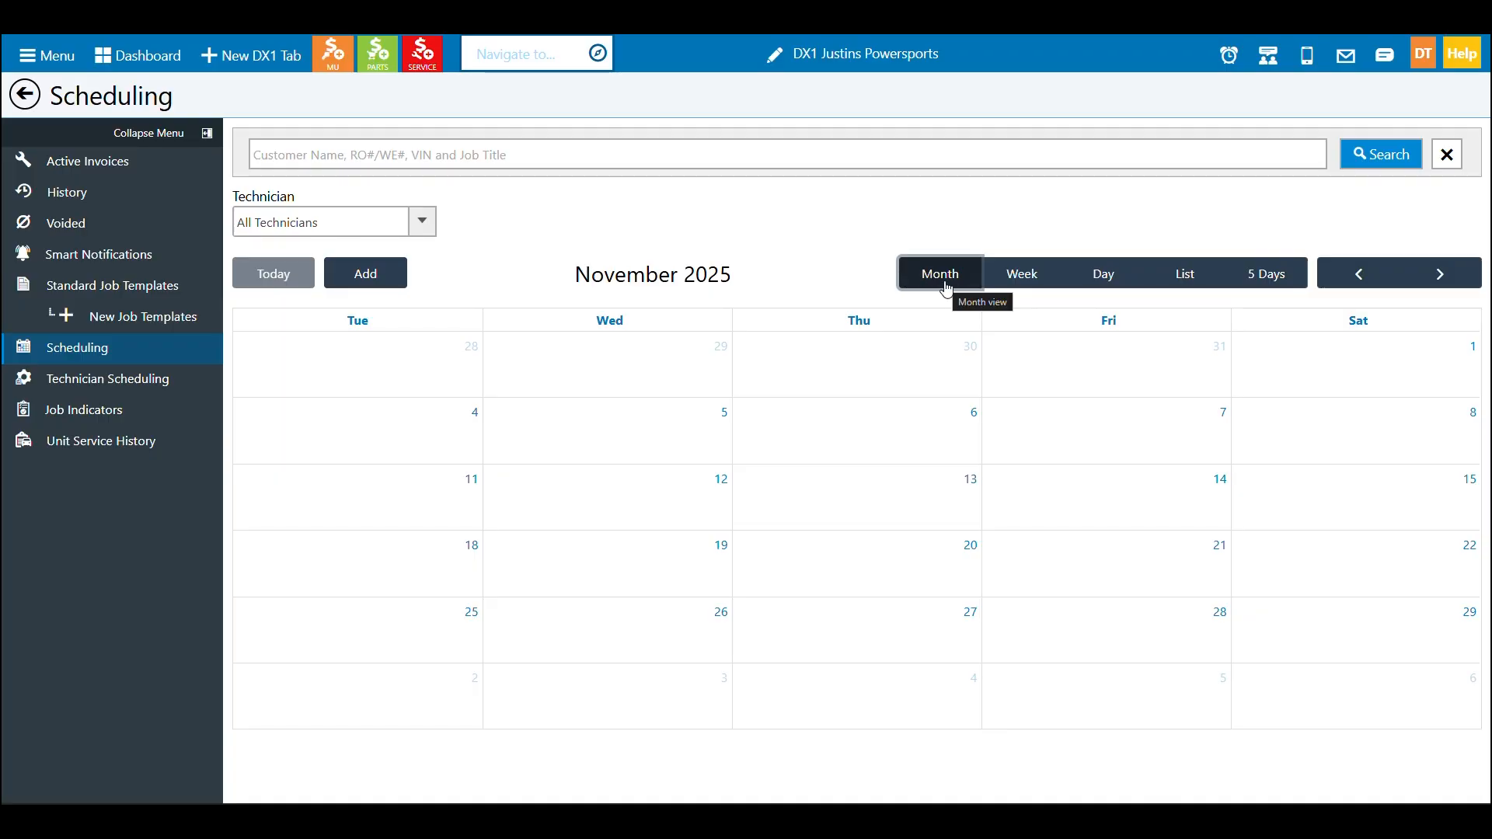
Open Technician Scheduling, display DTraining on the schedule and set its color to Strawberry
{"action": "left_click", "coordinate": [161, 387]}
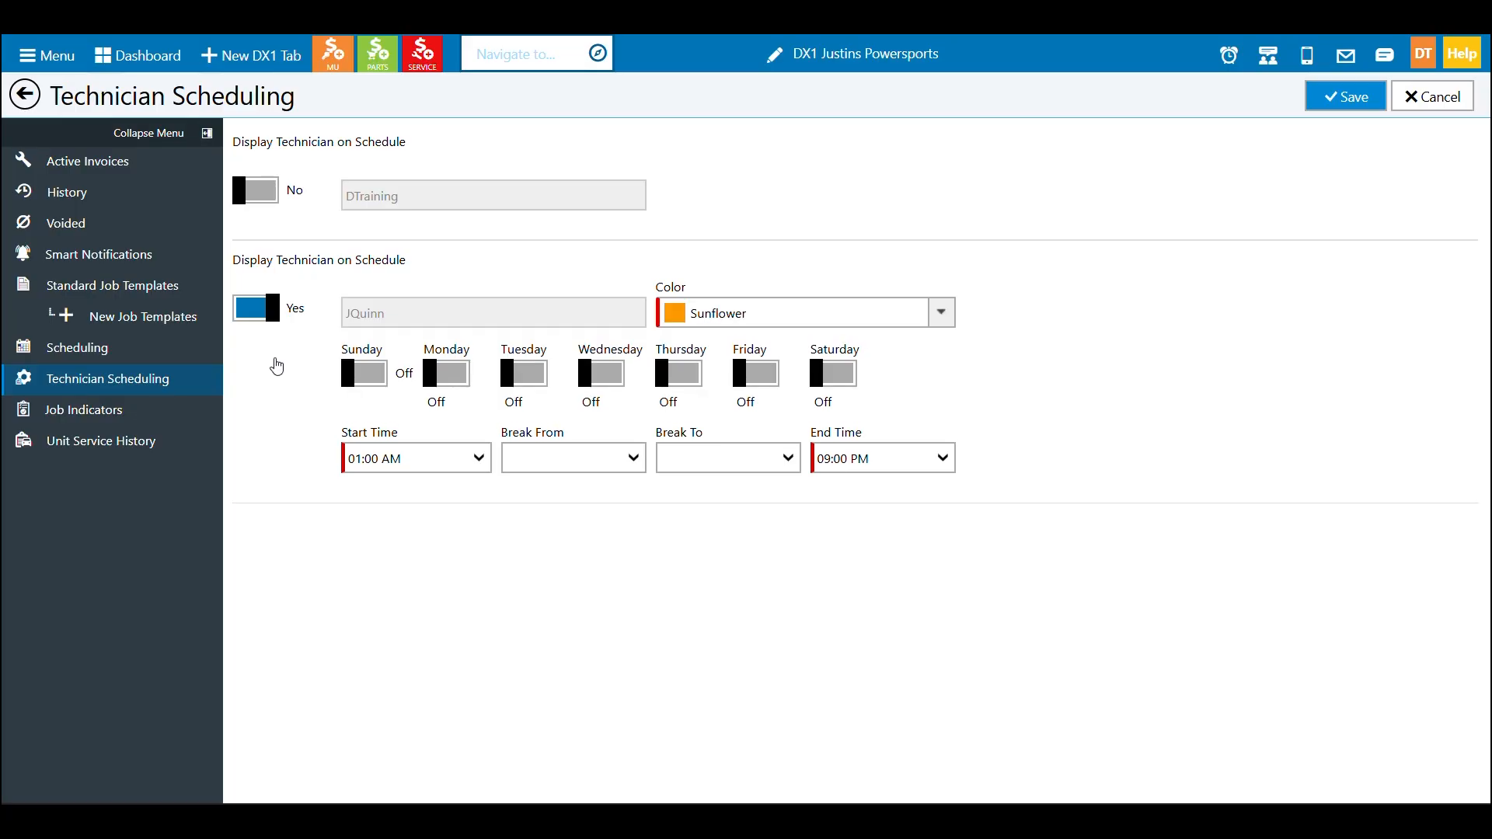
{"action": "left_click", "coordinate": [261, 195]}
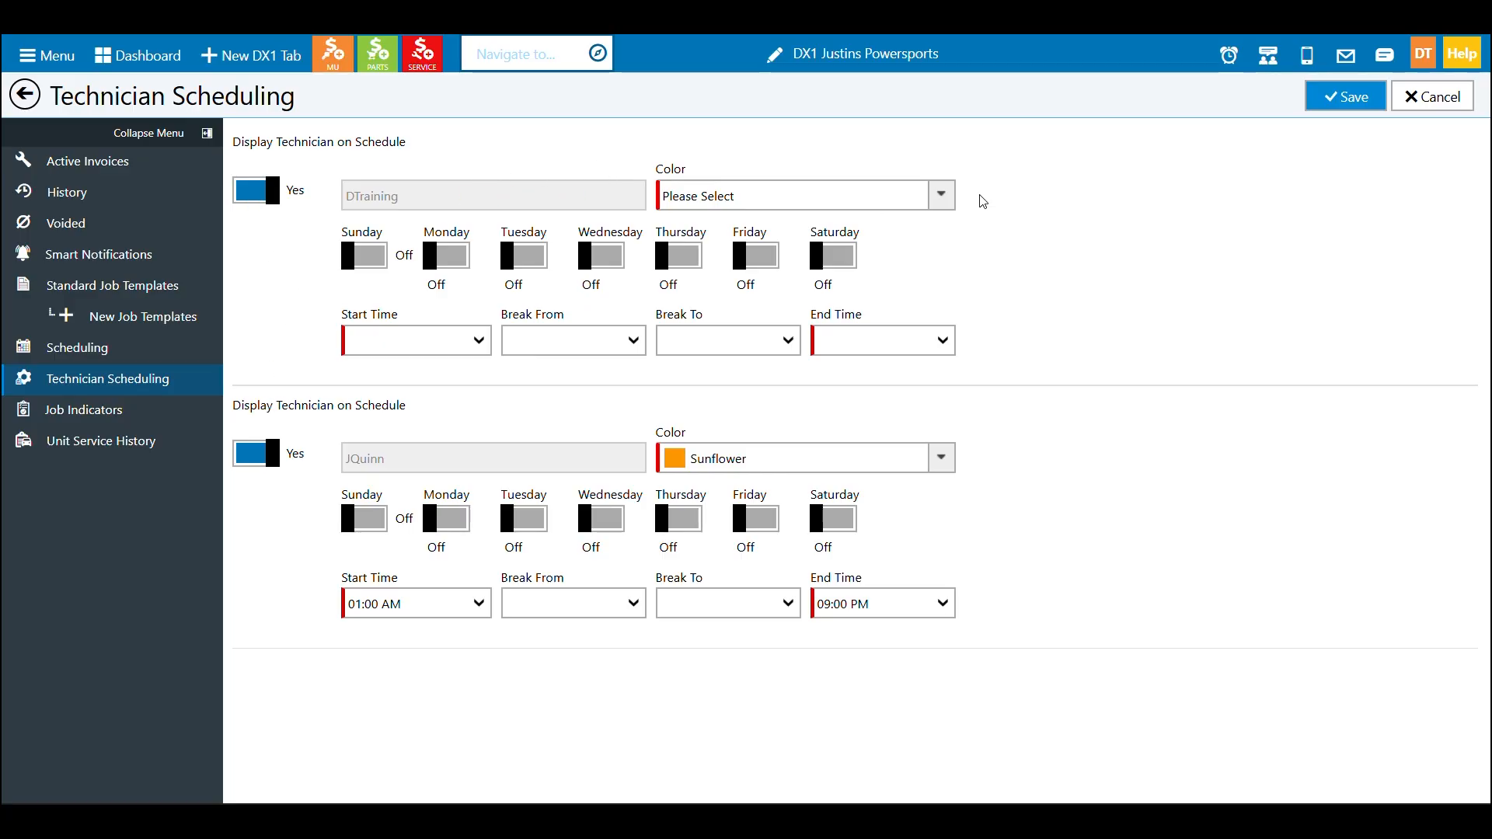
{"action": "left_click", "coordinate": [942, 199]}
{"action": "left_click", "coordinate": [841, 258]}
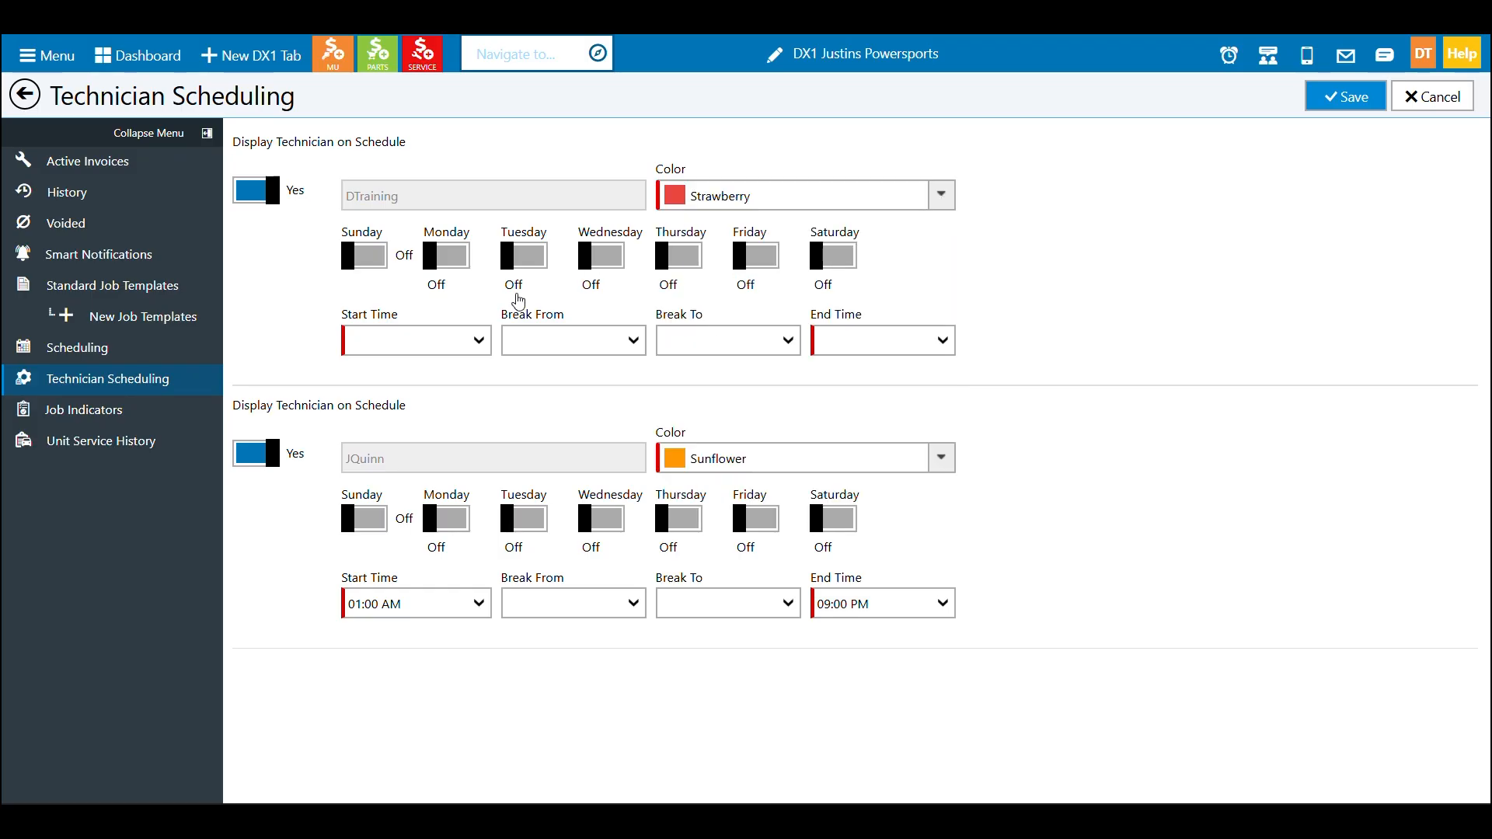
Turn on DTraining's working days from Tuesday through Saturday
{"action": "left_click", "coordinate": [520, 260]}
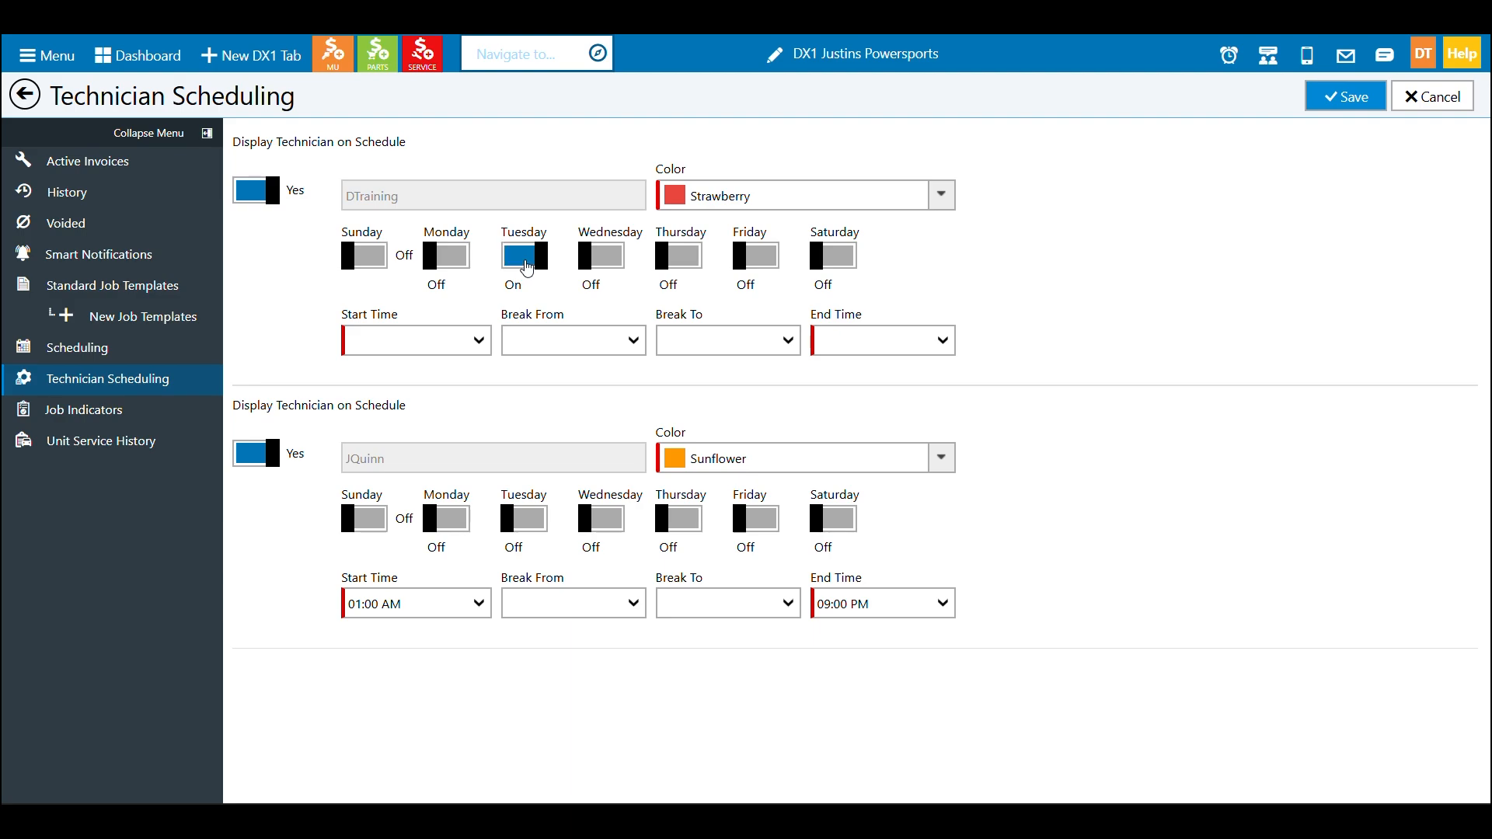
{"action": "left_click", "coordinate": [605, 259]}
{"action": "left_click", "coordinate": [680, 258]}
{"action": "left_click", "coordinate": [757, 259]}
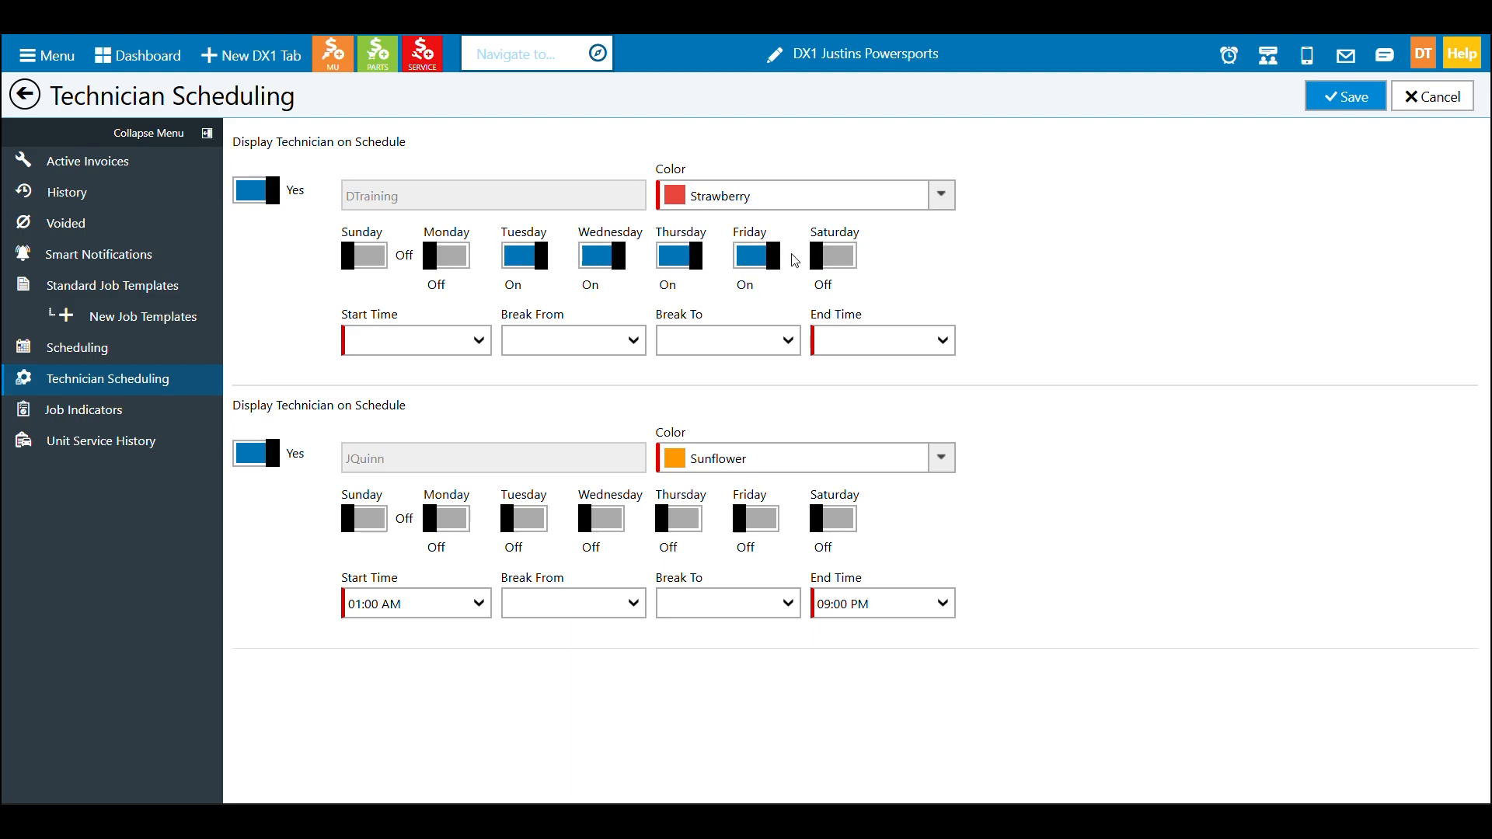
{"action": "left_click", "coordinate": [839, 252]}
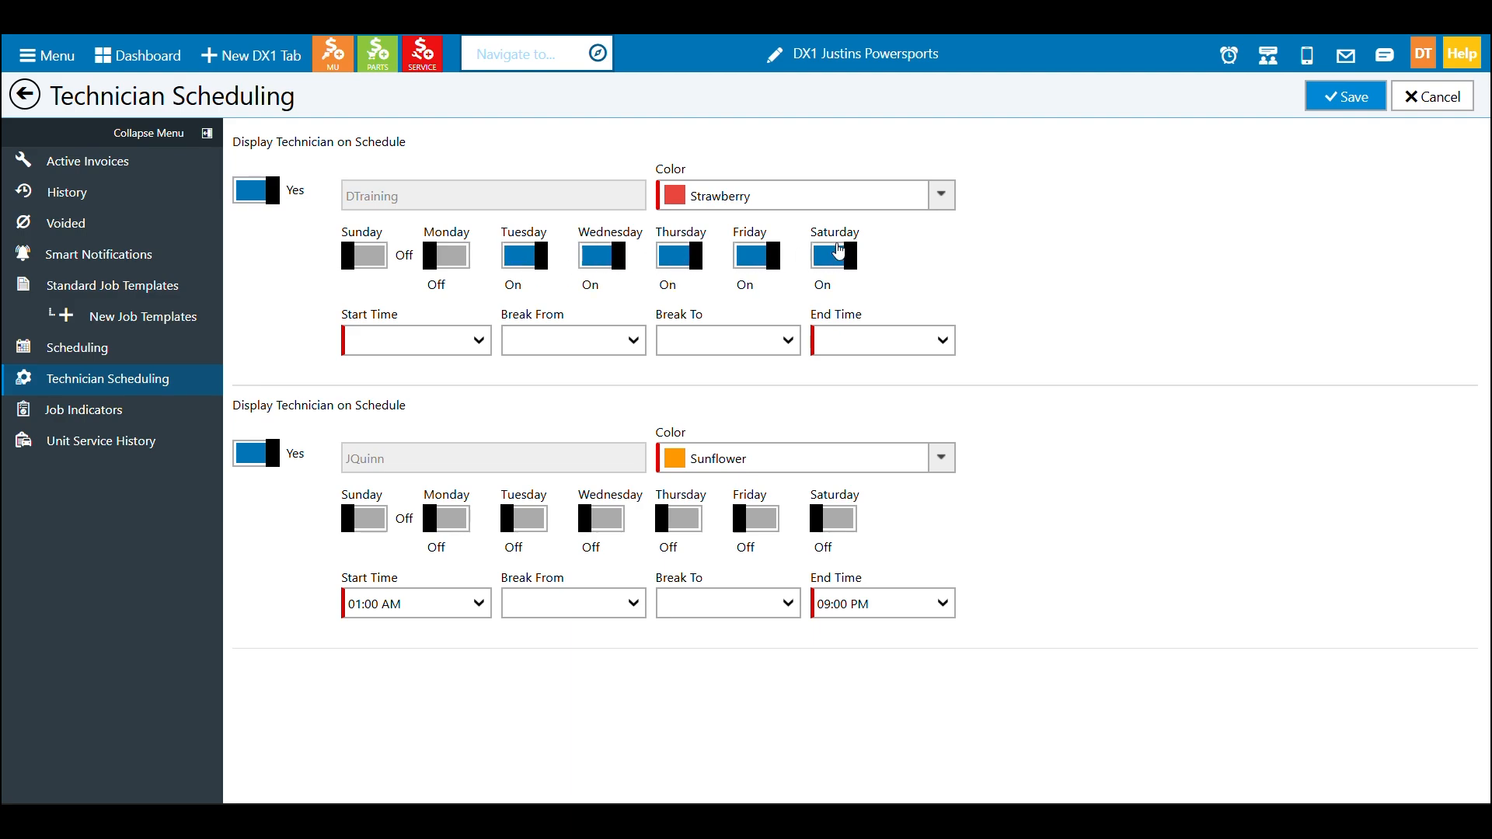
Set DTraining's start time to 08:00 AM and break start to 01:00 PM
{"action": "left_click", "coordinate": [467, 343]}
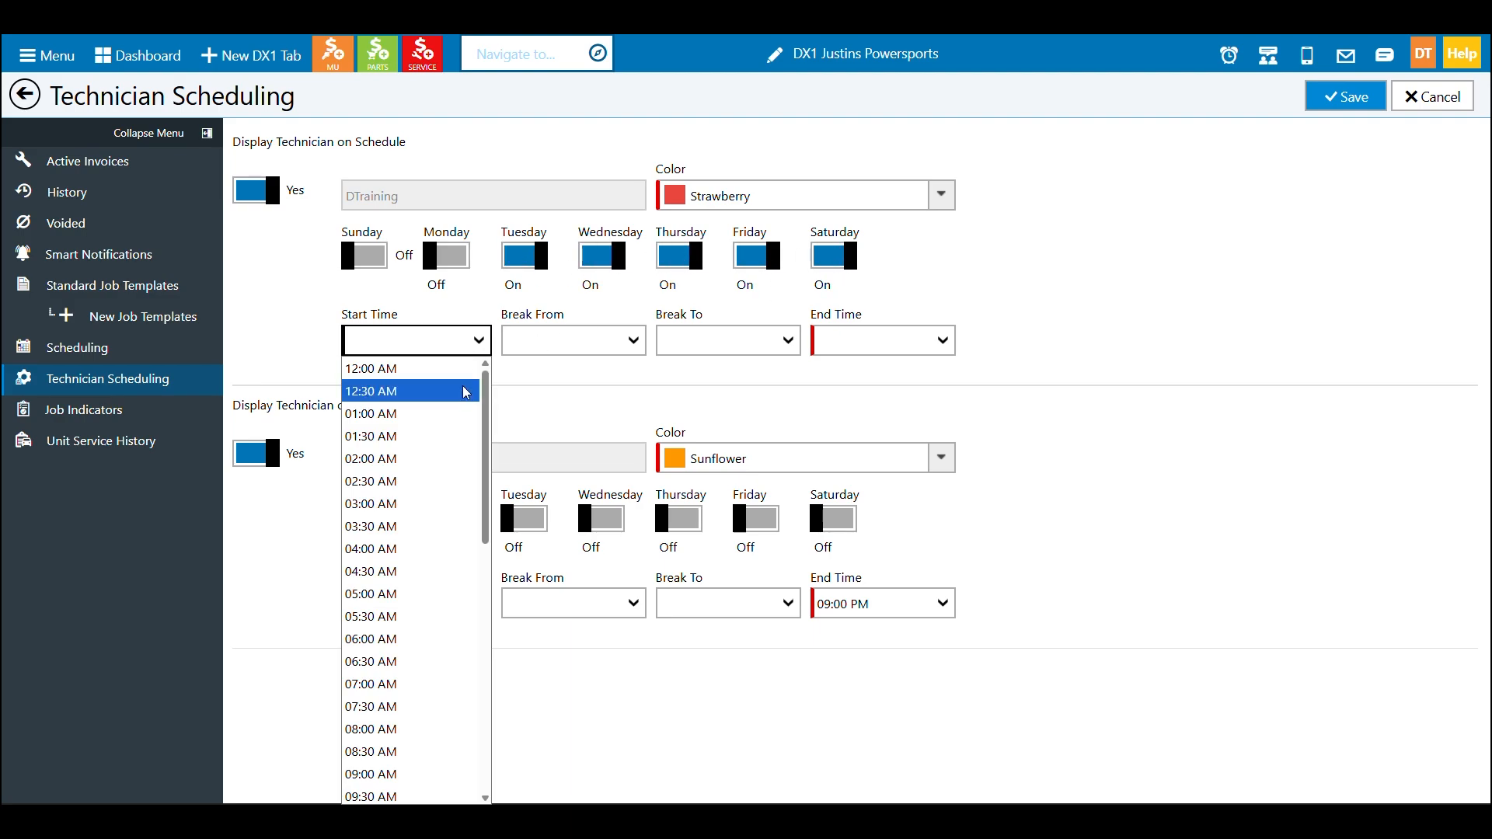
{"action": "left_click", "coordinate": [419, 731]}
{"action": "left_click", "coordinate": [628, 341]}
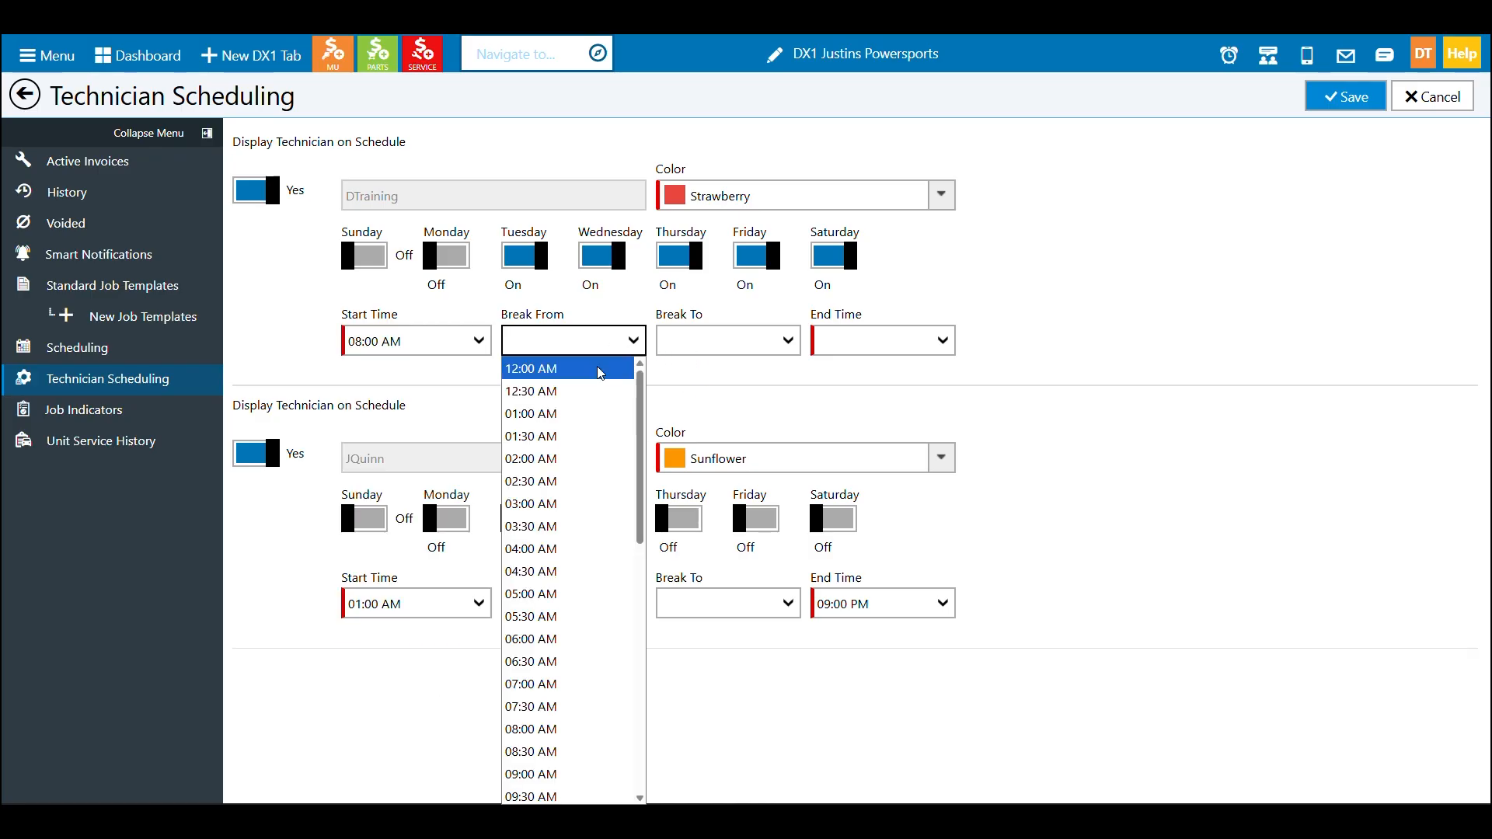
{"action": "scroll", "coordinate": [591, 651], "scroll_direction": "down", "scroll_amount": 2}
{"action": "scroll", "coordinate": [591, 651], "scroll_direction": "down", "scroll_amount": 5}
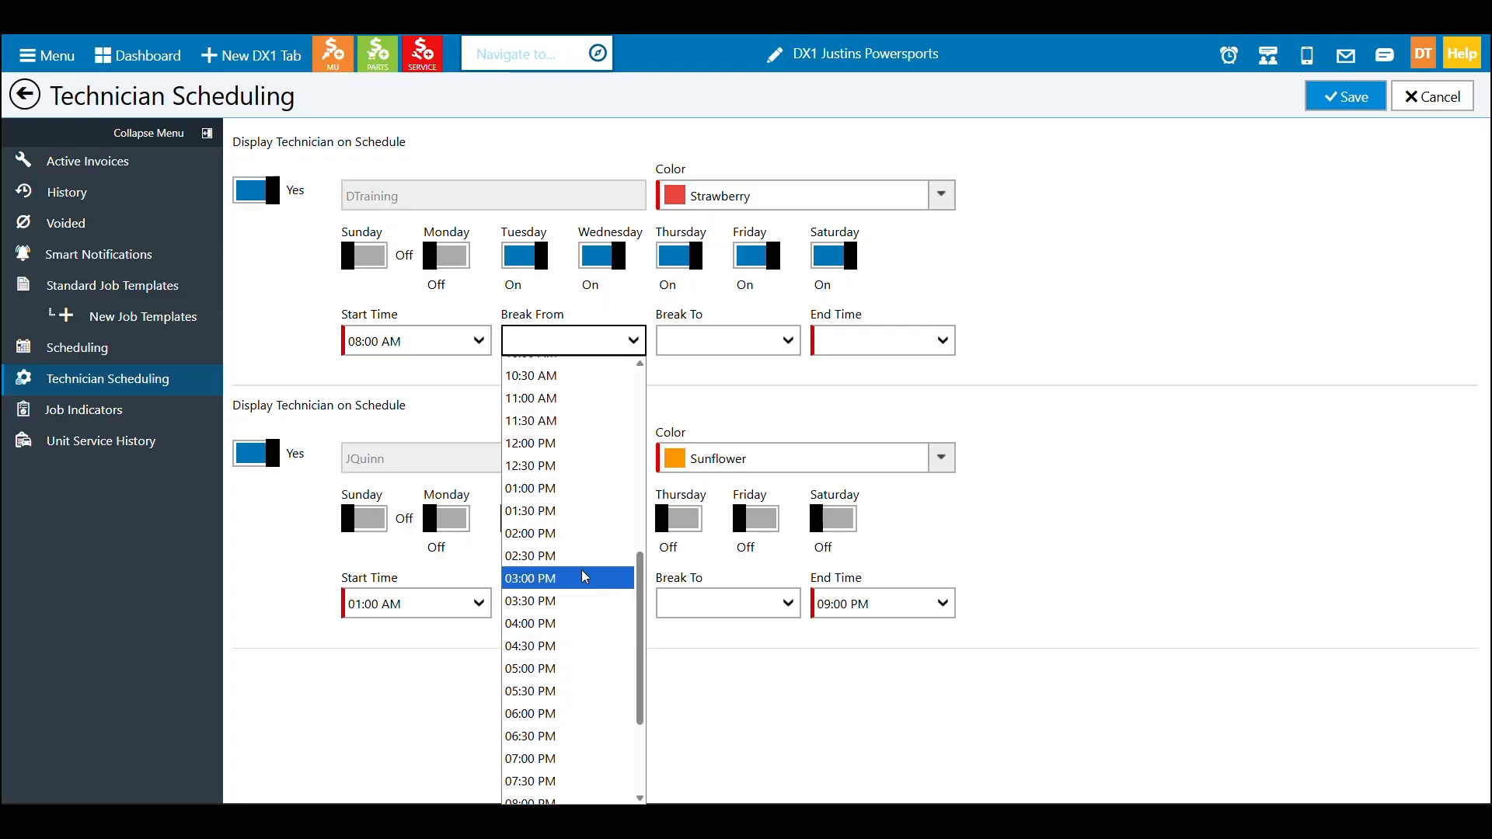
{"action": "left_click", "coordinate": [588, 491]}
Set DTraining's break end to 02:00 PM and end time to 05:00 PM, then save
{"action": "left_click", "coordinate": [781, 342]}
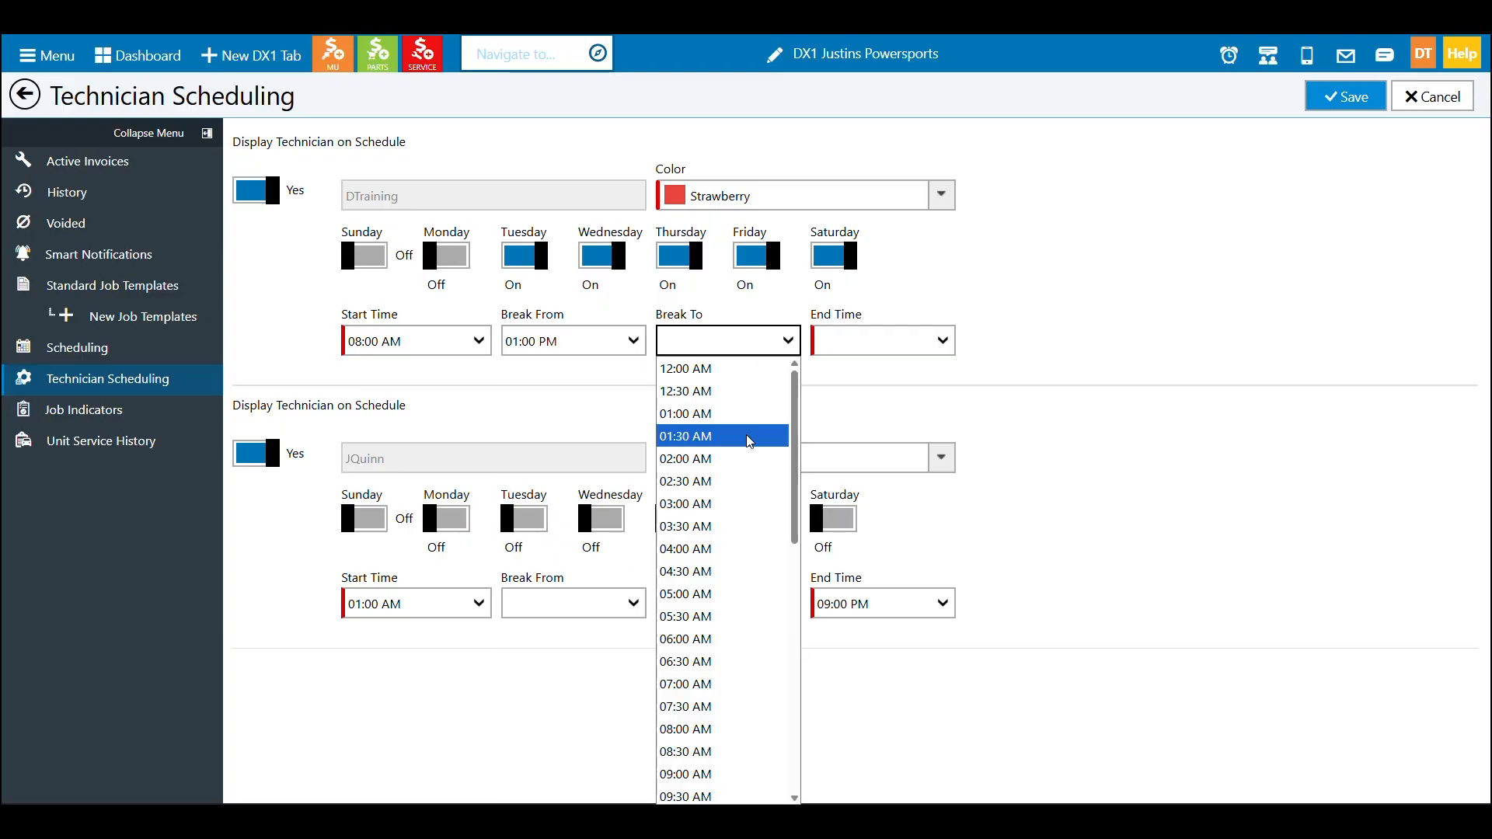
{"action": "scroll", "coordinate": [748, 451], "scroll_direction": "down", "scroll_amount": 5}
{"action": "scroll", "coordinate": [748, 451], "scroll_direction": "down", "scroll_amount": 3}
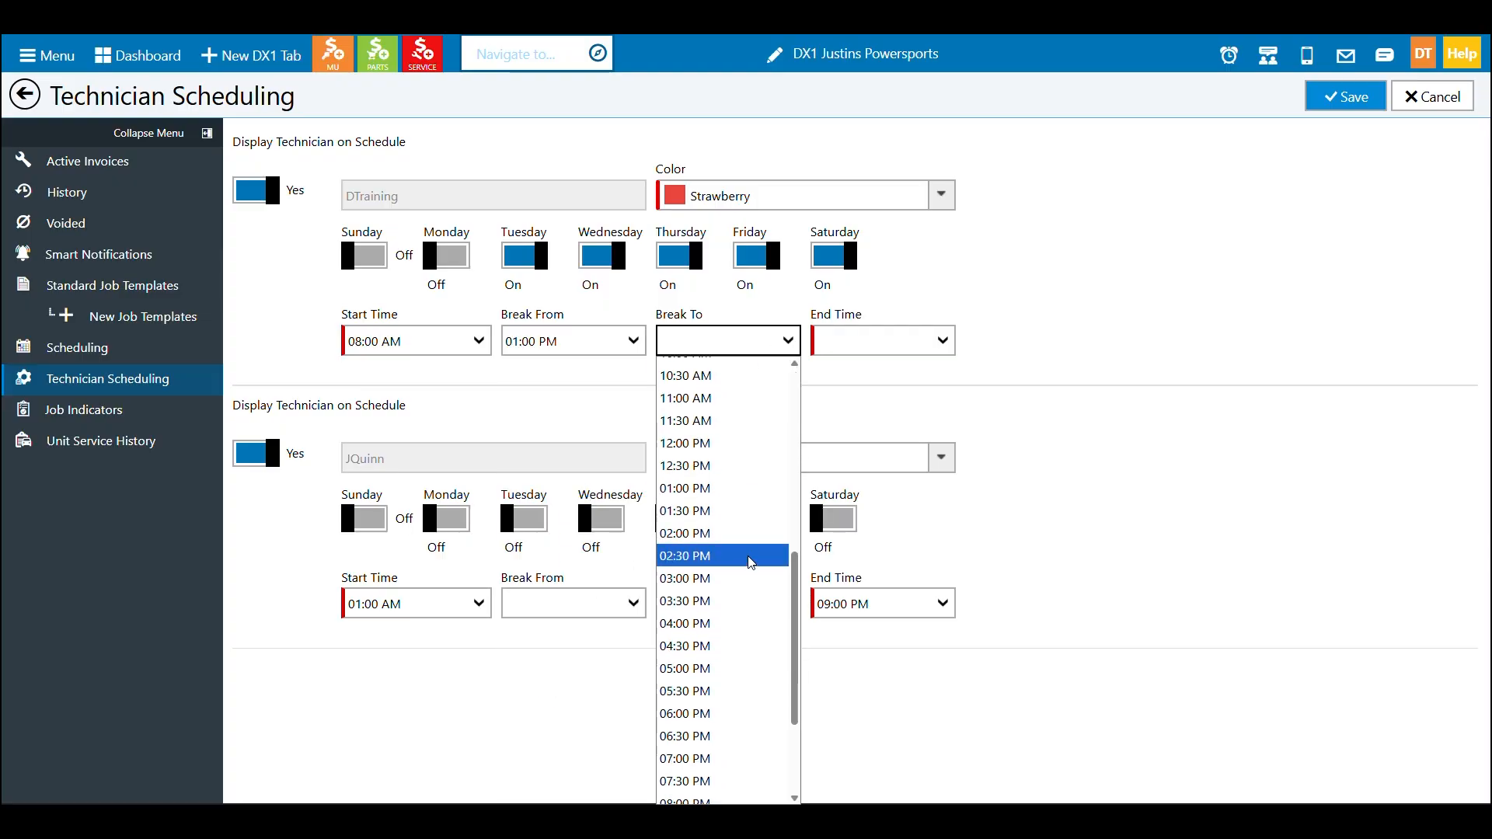
{"action": "left_click", "coordinate": [757, 536]}
{"action": "left_click", "coordinate": [948, 340]}
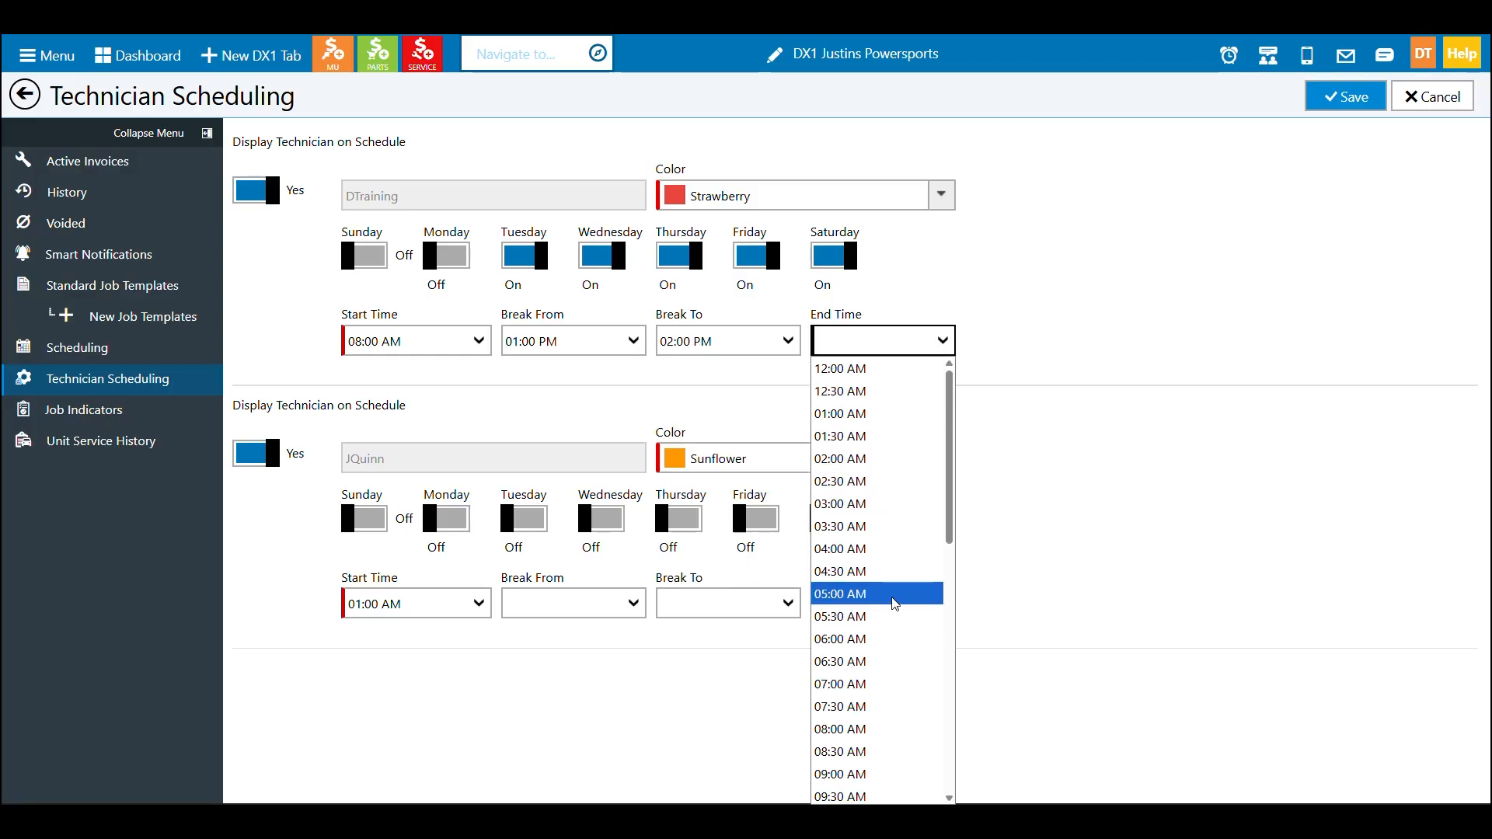
{"action": "scroll", "coordinate": [890, 614], "scroll_direction": "down", "scroll_amount": 9}
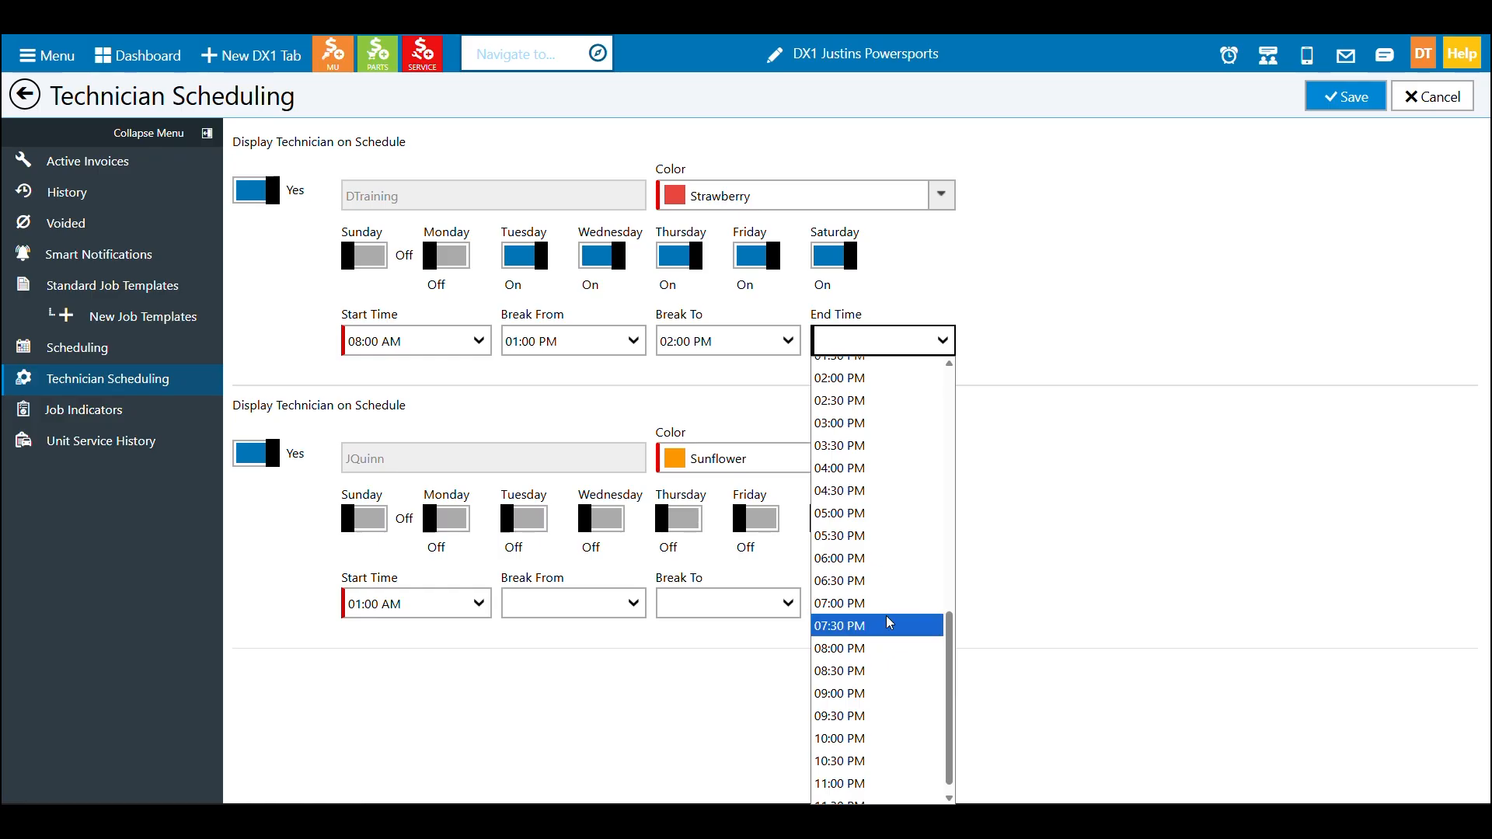
{"action": "left_click", "coordinate": [887, 521]}
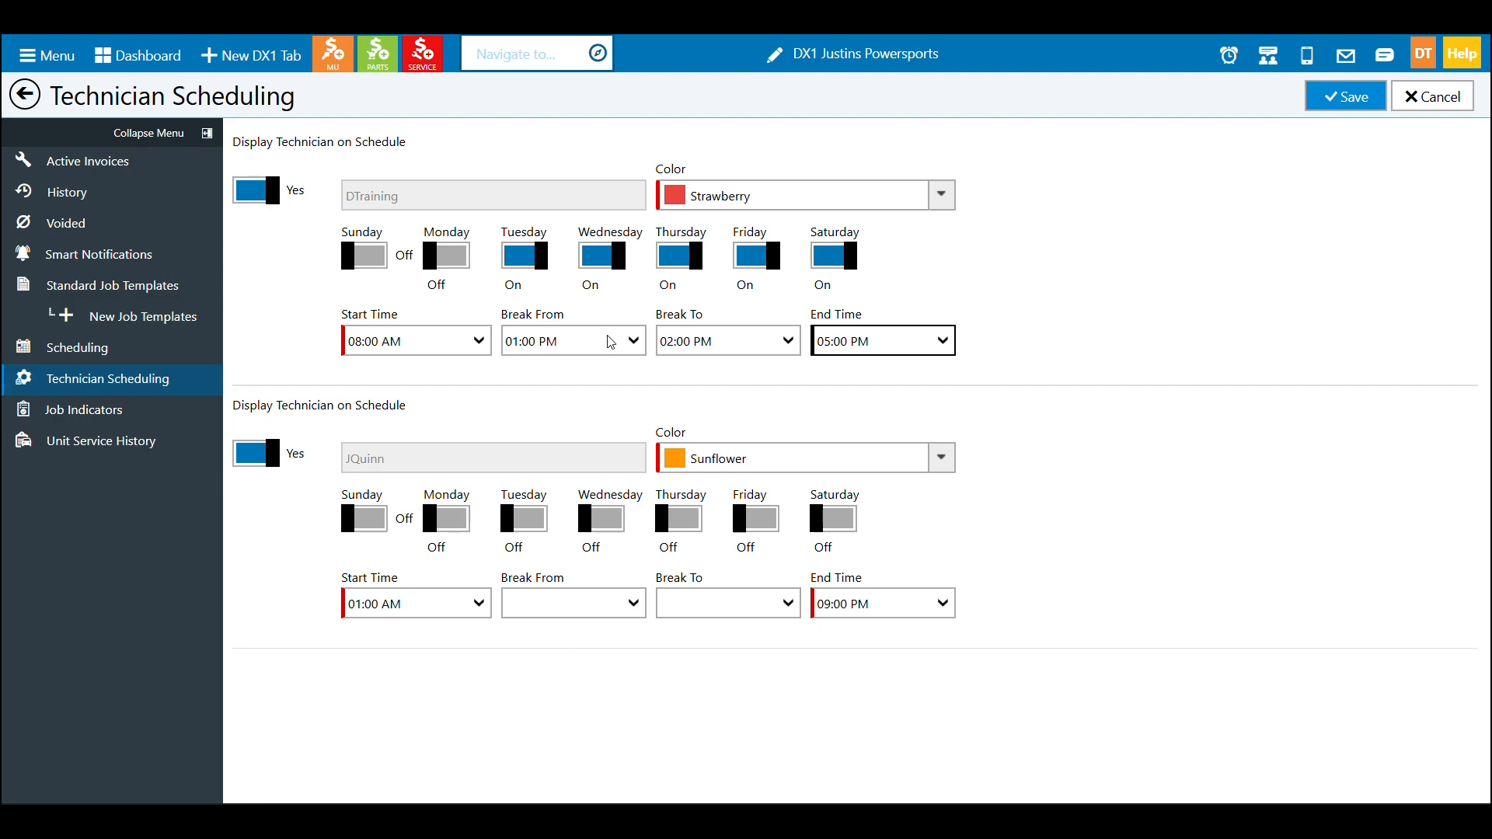
{"action": "left_click", "coordinate": [1347, 99]}
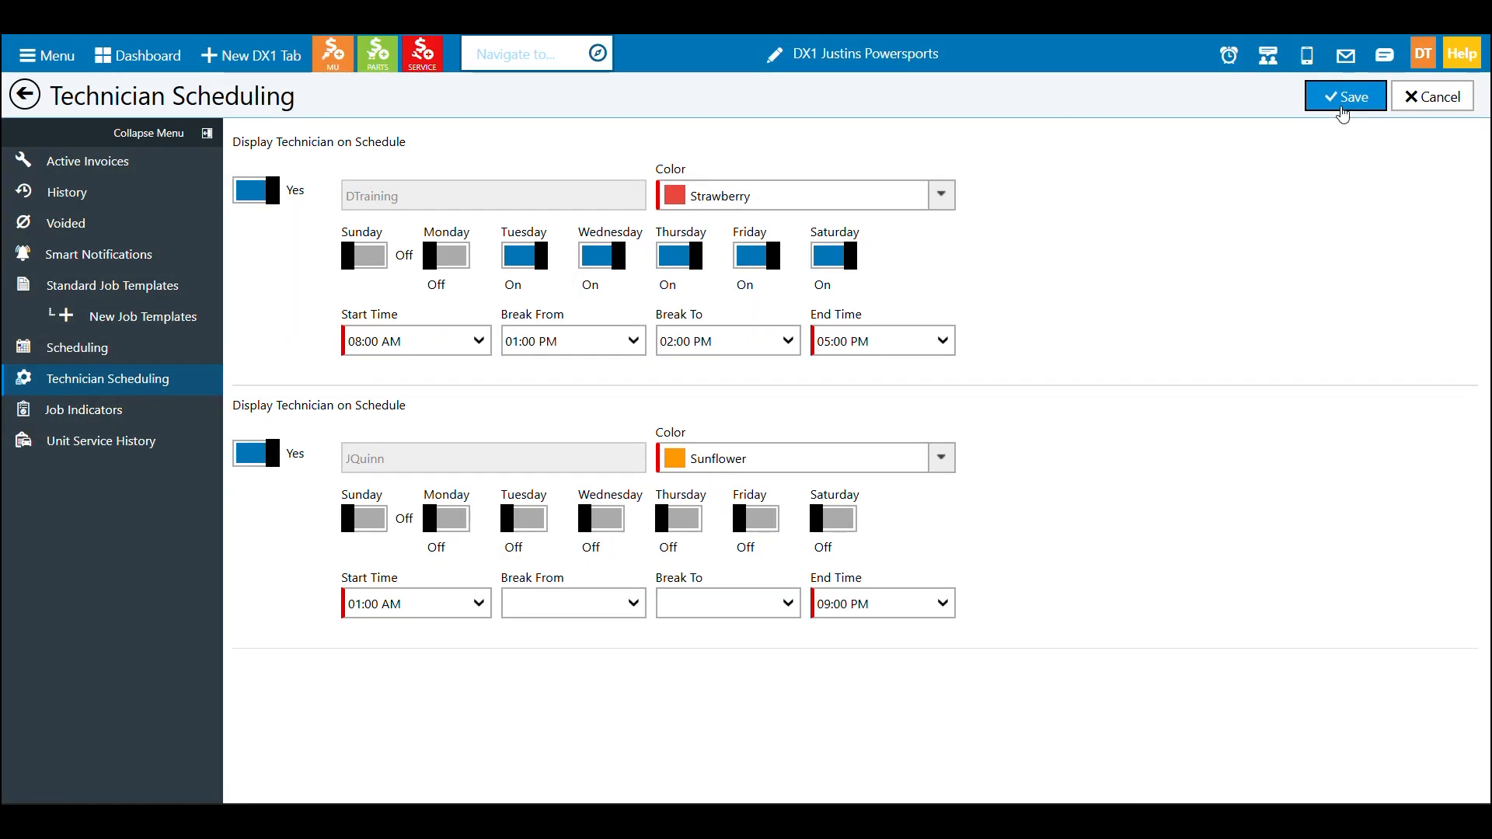
Return to Scheduling and review the Day, Week, List and Month views with DTraining's hours
{"action": "left_click", "coordinate": [164, 363]}
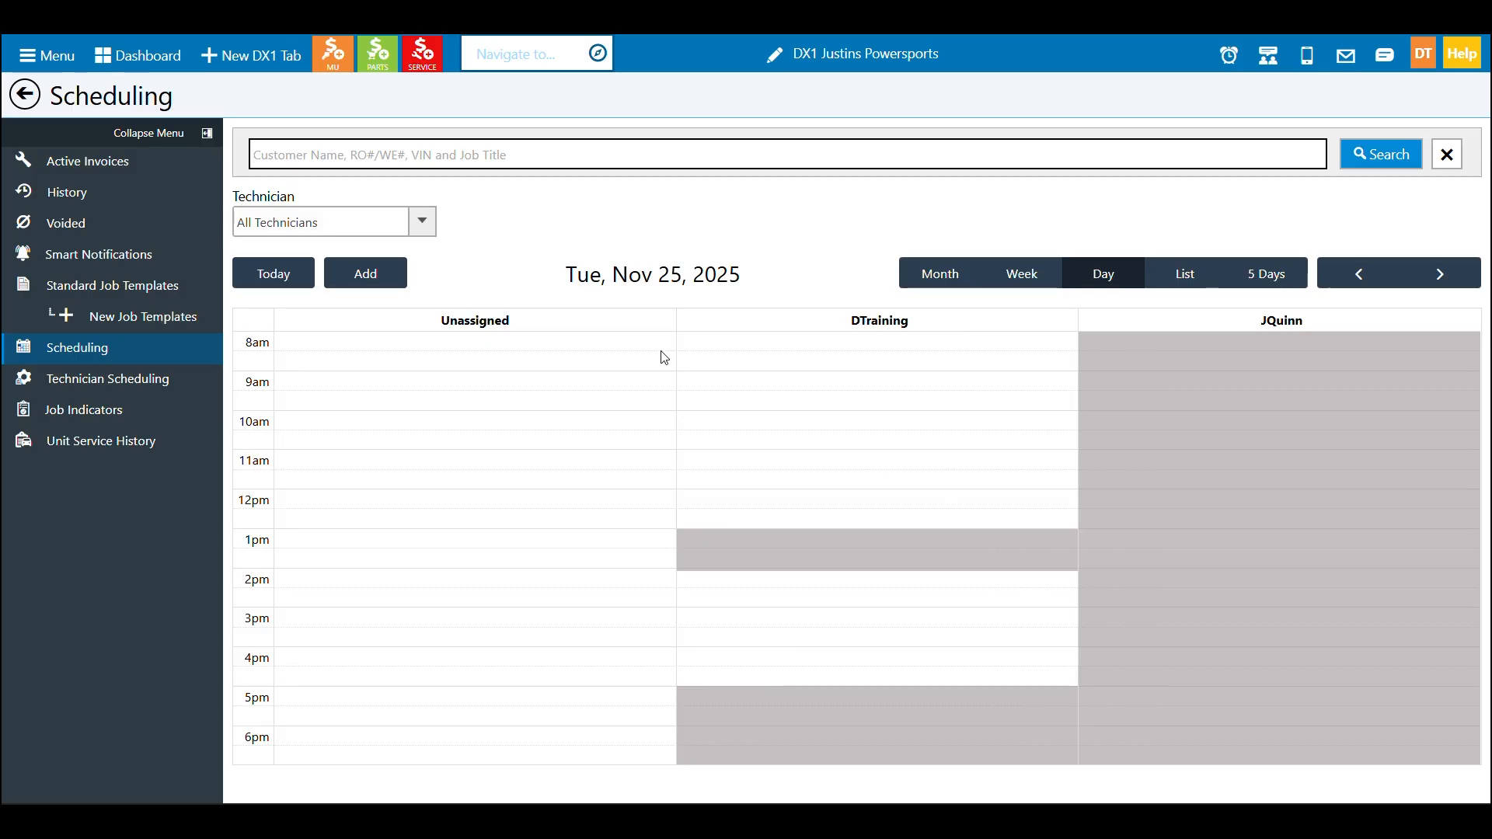
{"action": "left_click", "coordinate": [1034, 281]}
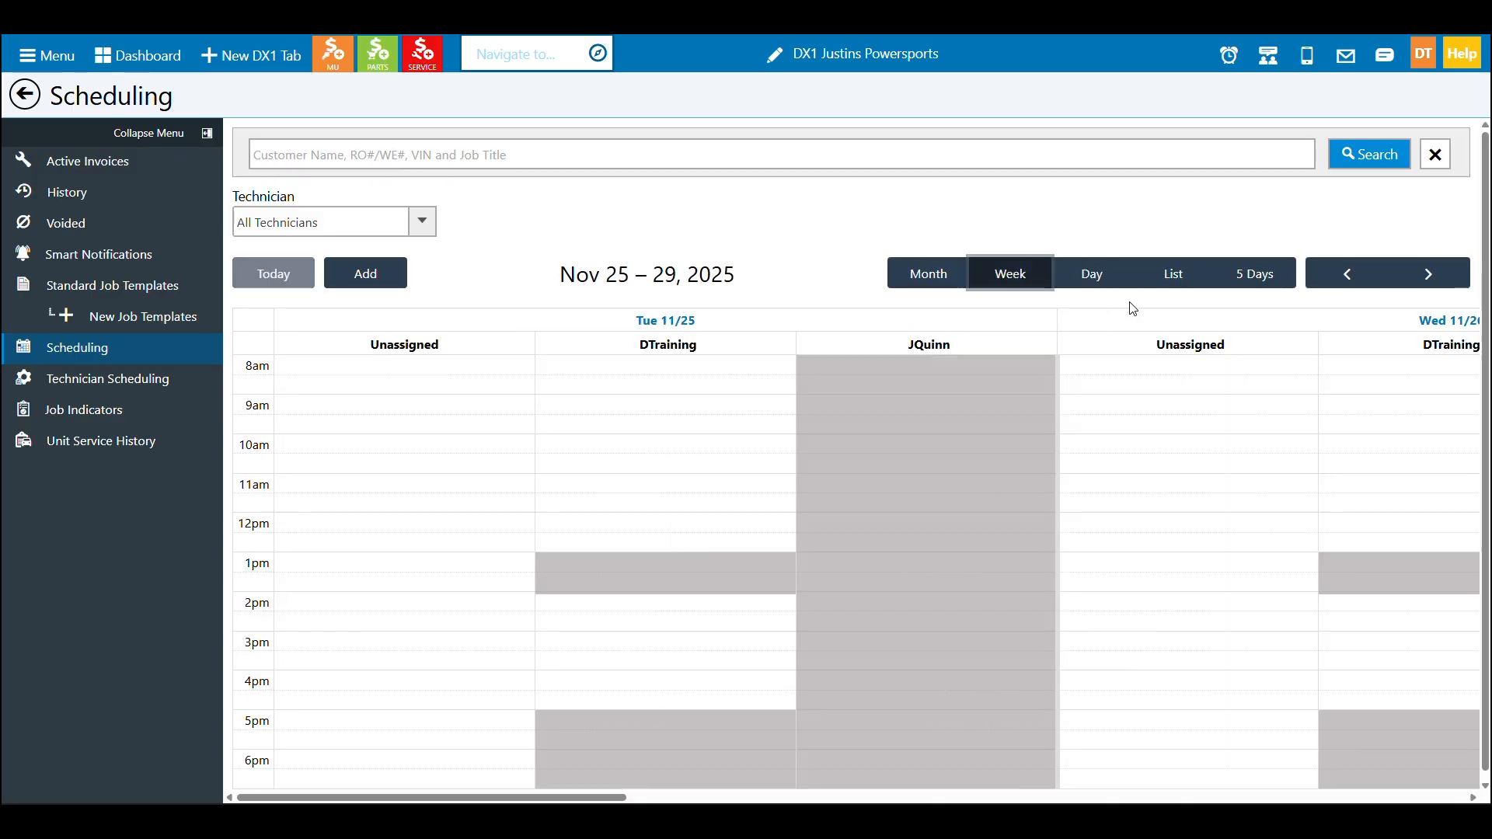
{"action": "left_click", "coordinate": [1164, 280]}
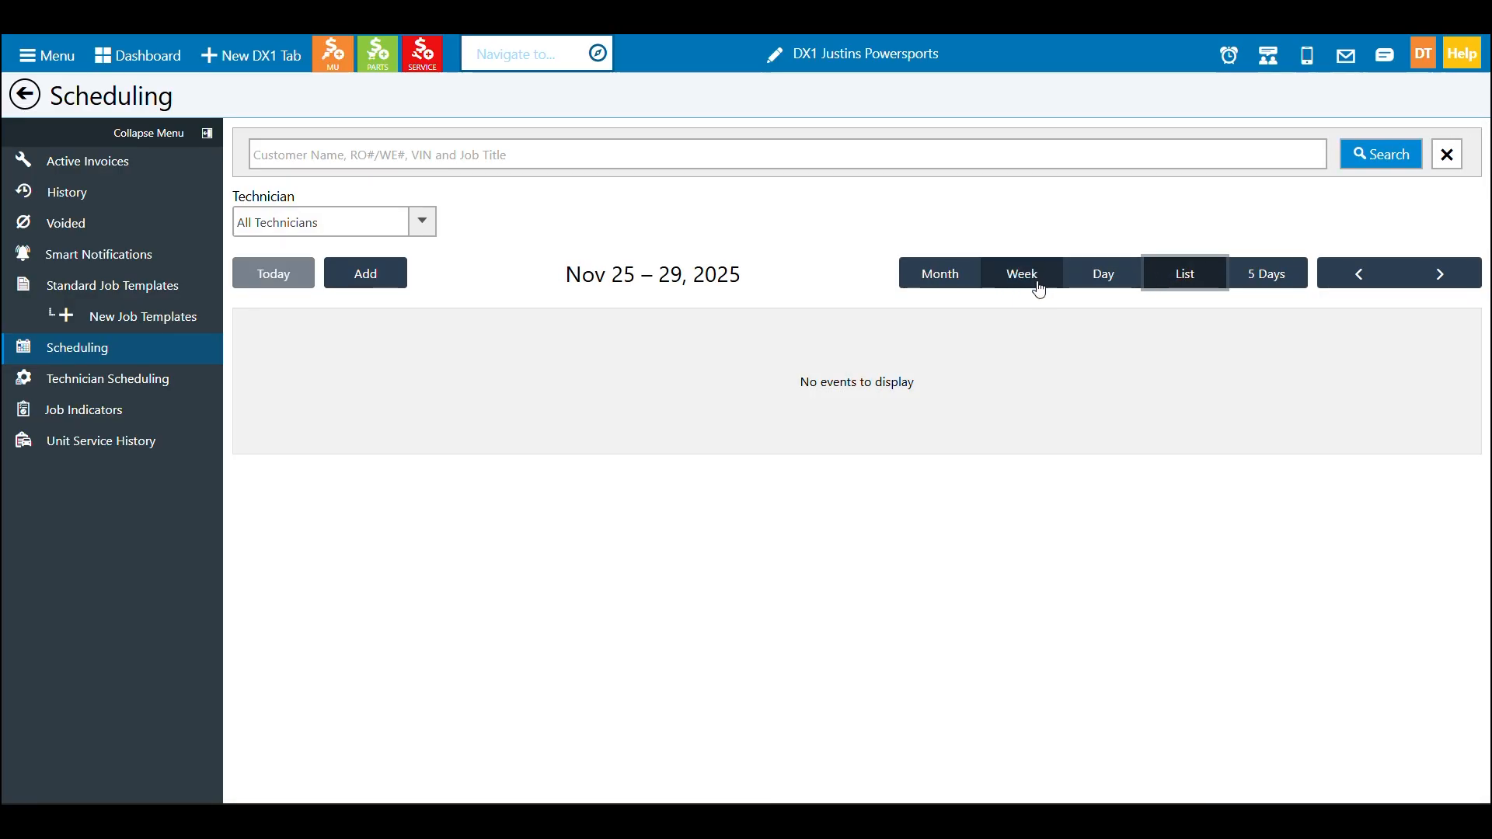
{"action": "left_click", "coordinate": [958, 284]}
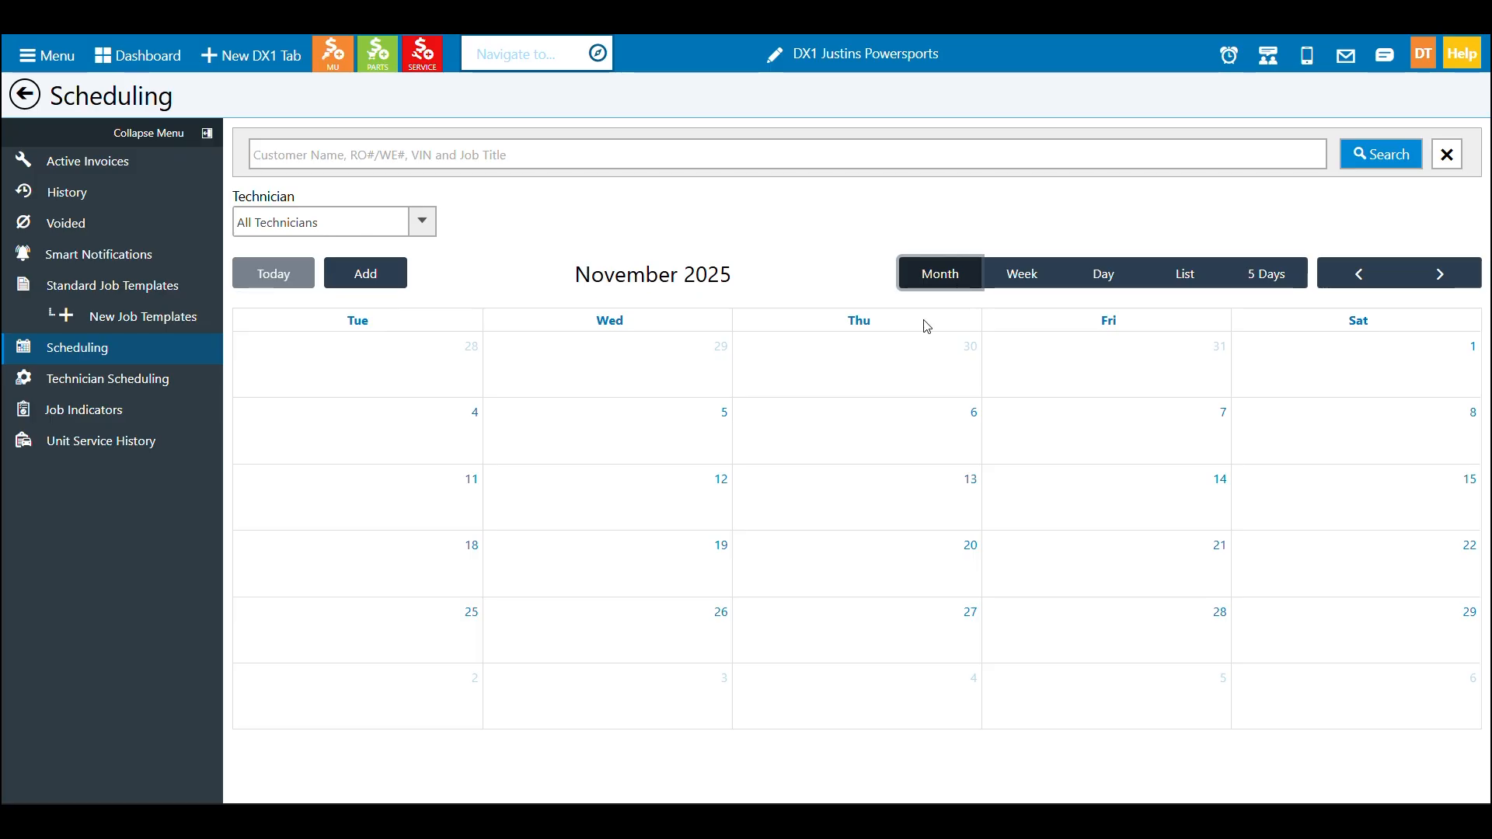
Open a new appointment on November 28 and set its start time to 03:00 PM
{"action": "left_click", "coordinate": [1166, 659]}
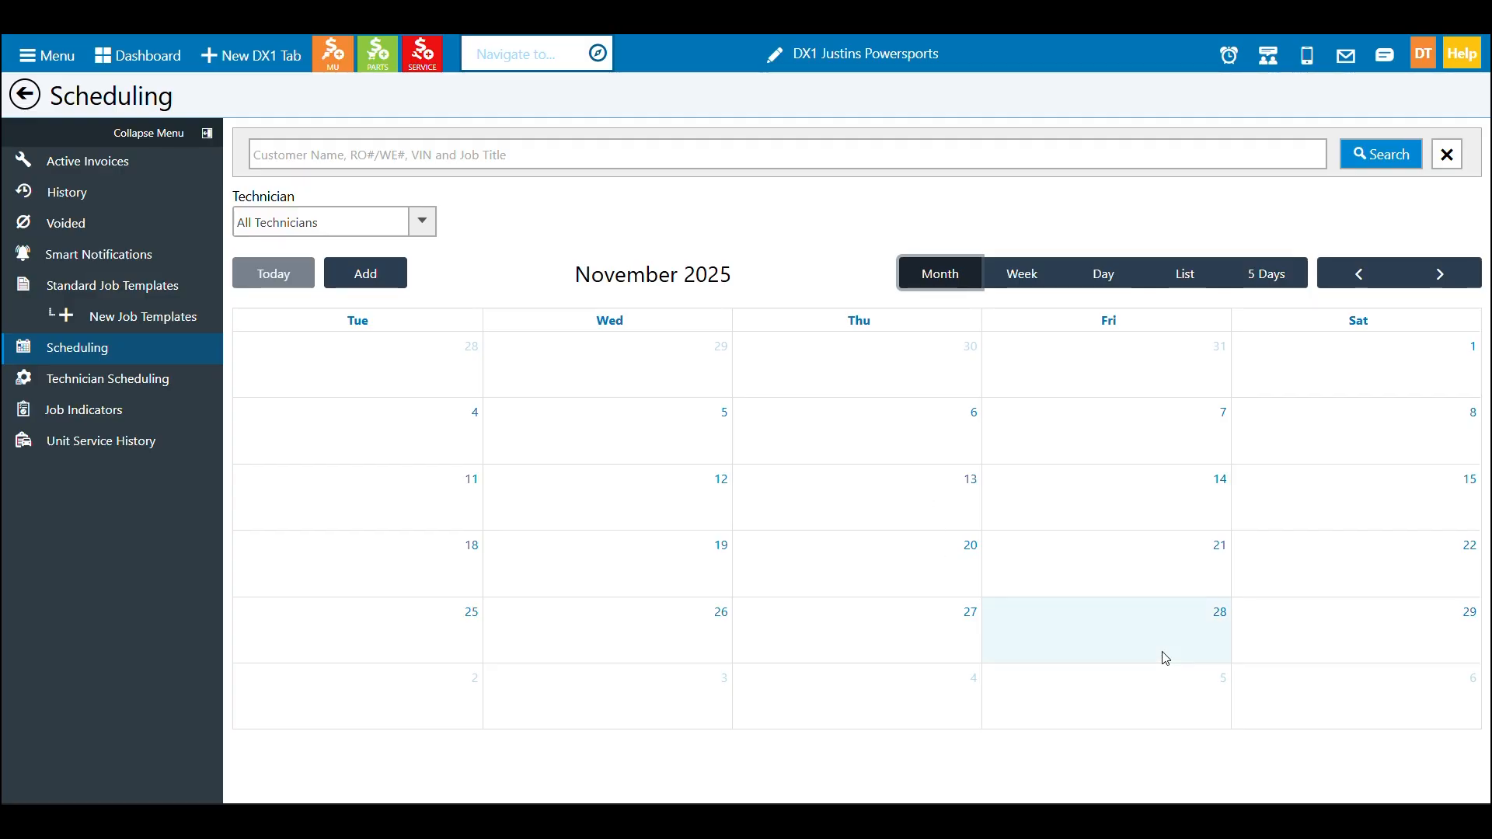
{"action": "left_click", "coordinate": [1166, 659]}
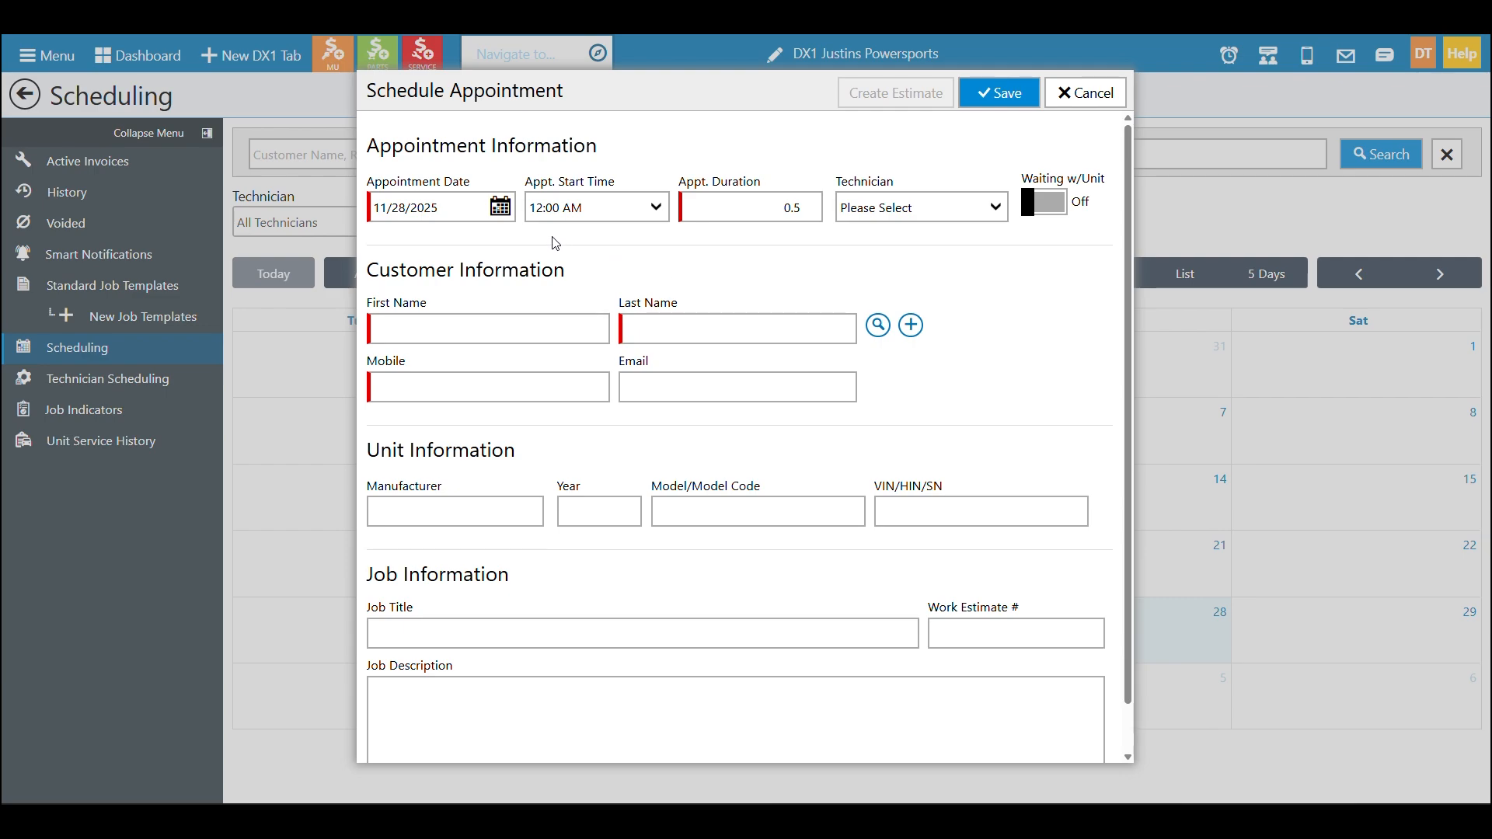
{"action": "left_click", "coordinate": [655, 211]}
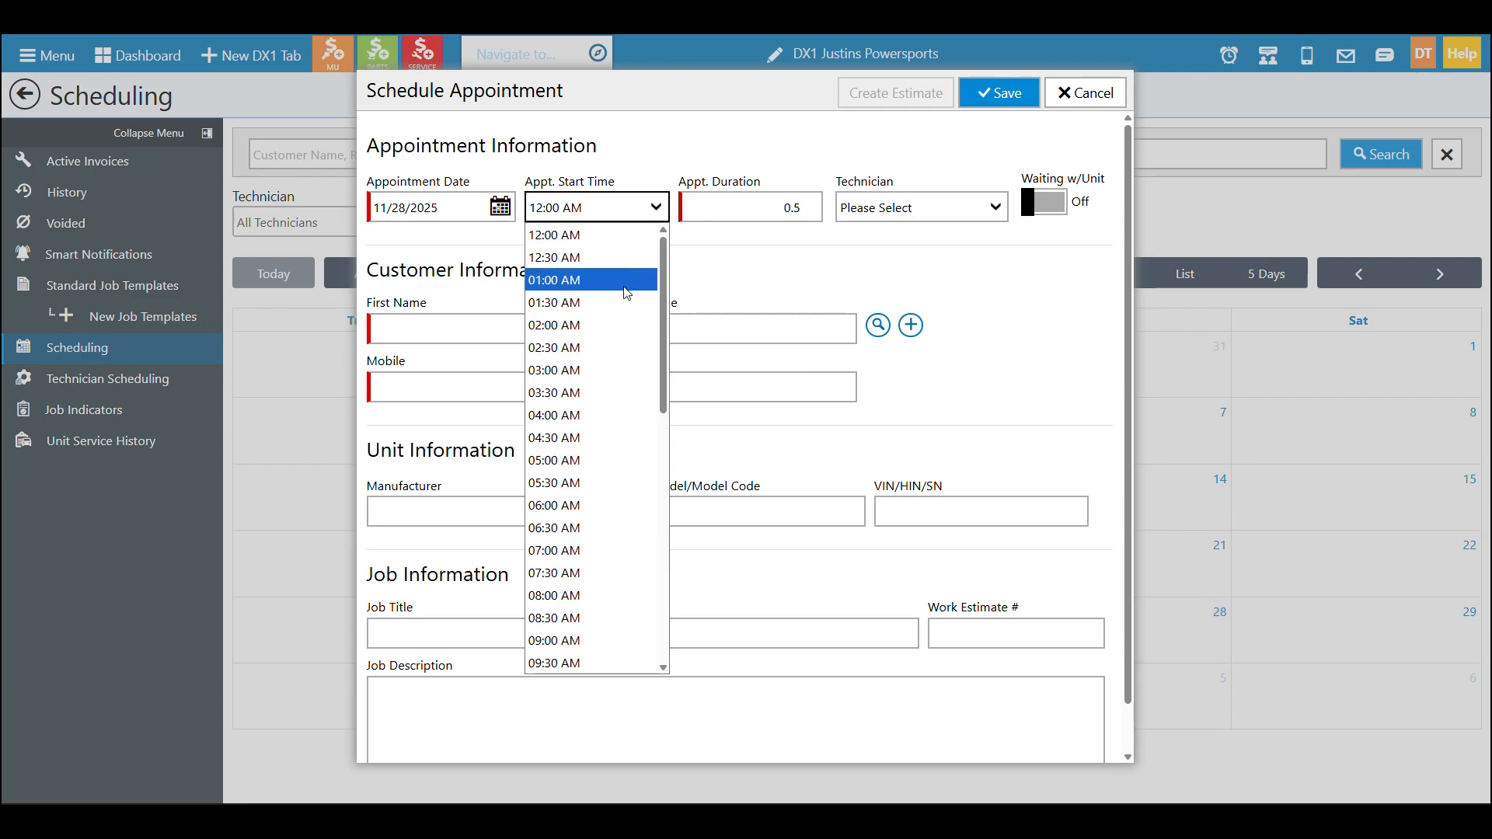
{"action": "left_click_drag", "start_coordinate": [664, 272], "coordinate": [665, 450]}
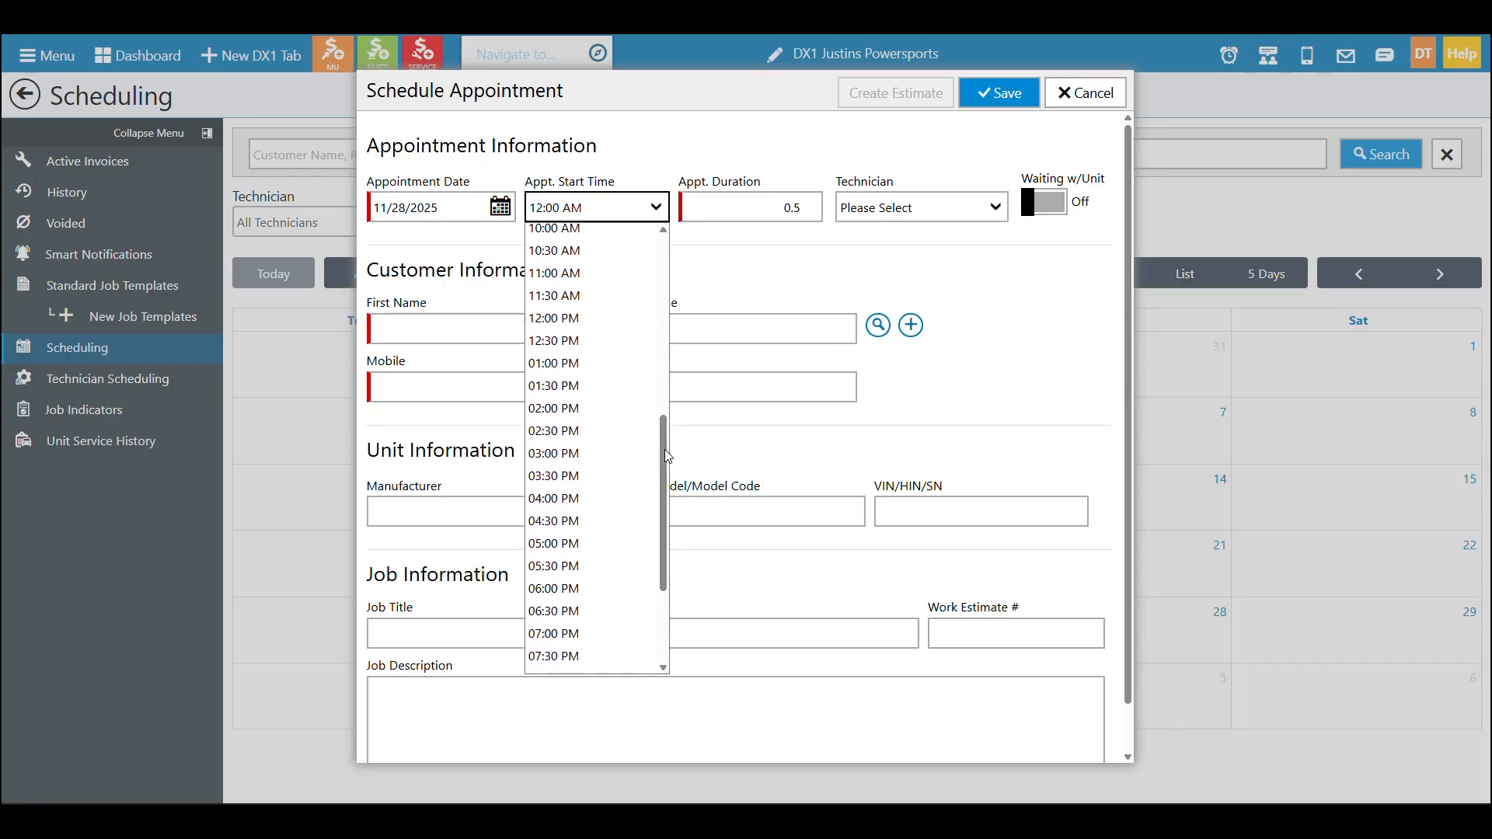
{"action": "left_click", "coordinate": [628, 467]}
Assign the appointment to technician DTraining and turn on Waiting w/Unit
{"action": "left_click", "coordinate": [764, 202]}
{"action": "key", "text": "Tab"}
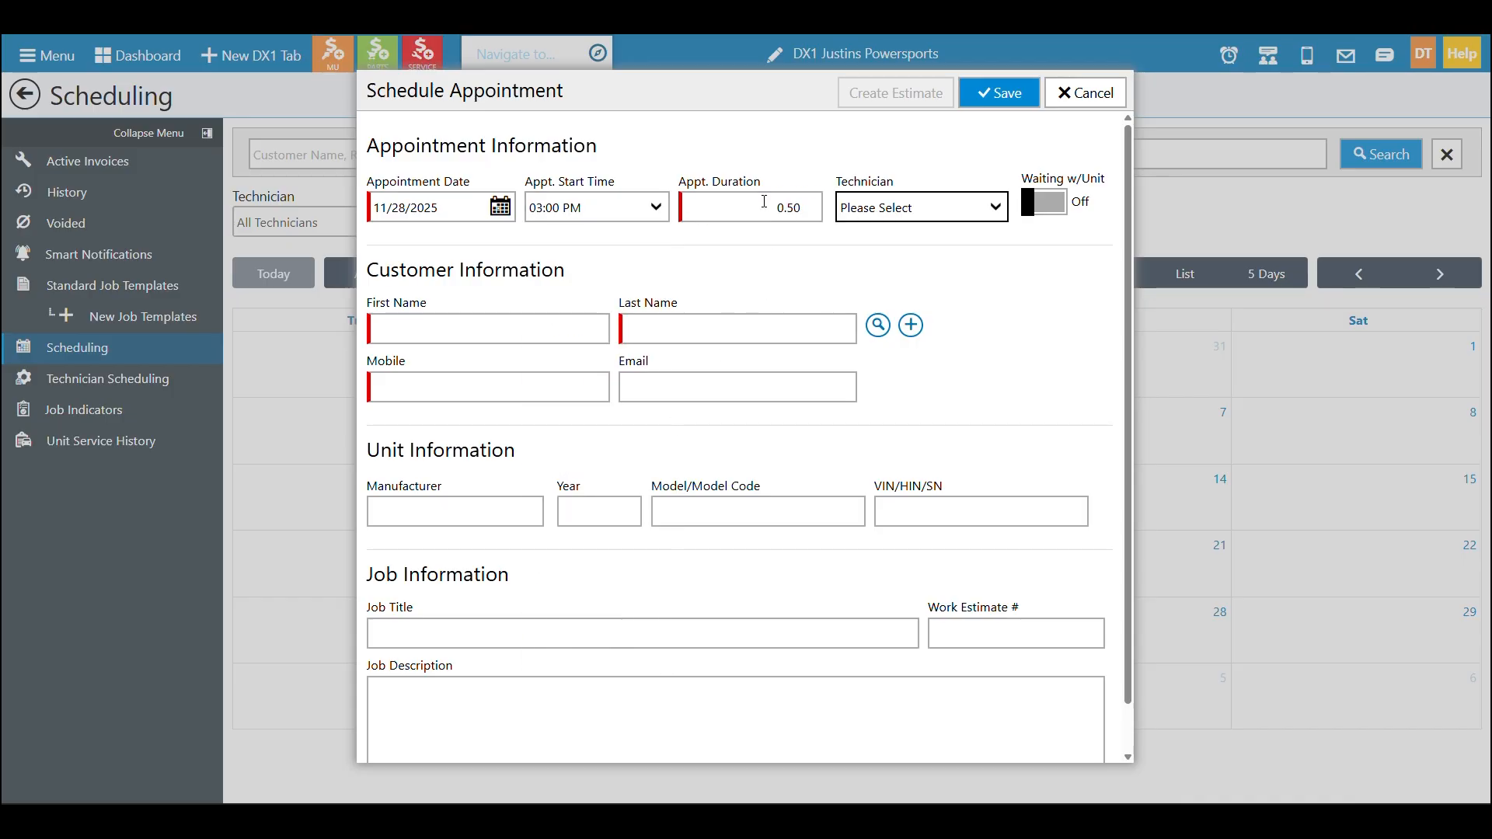
{"action": "left_click", "coordinate": [962, 214]}
{"action": "left_click", "coordinate": [942, 256]}
{"action": "left_click", "coordinate": [1031, 216]}
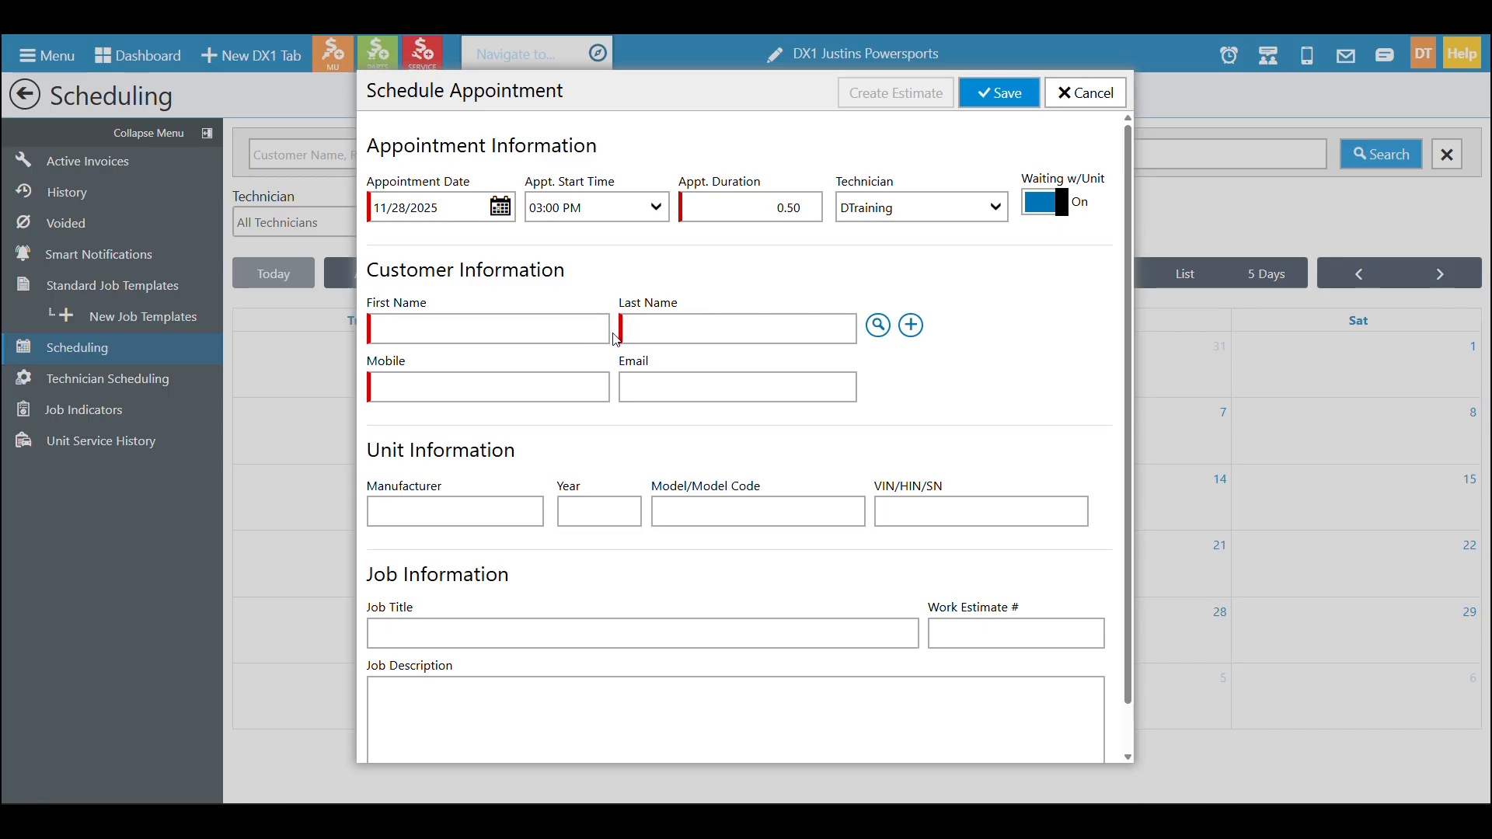
Enter Demo as the customer's last name, search customers and try to add the Customer, Demo record
{"action": "left_click", "coordinate": [645, 329]}
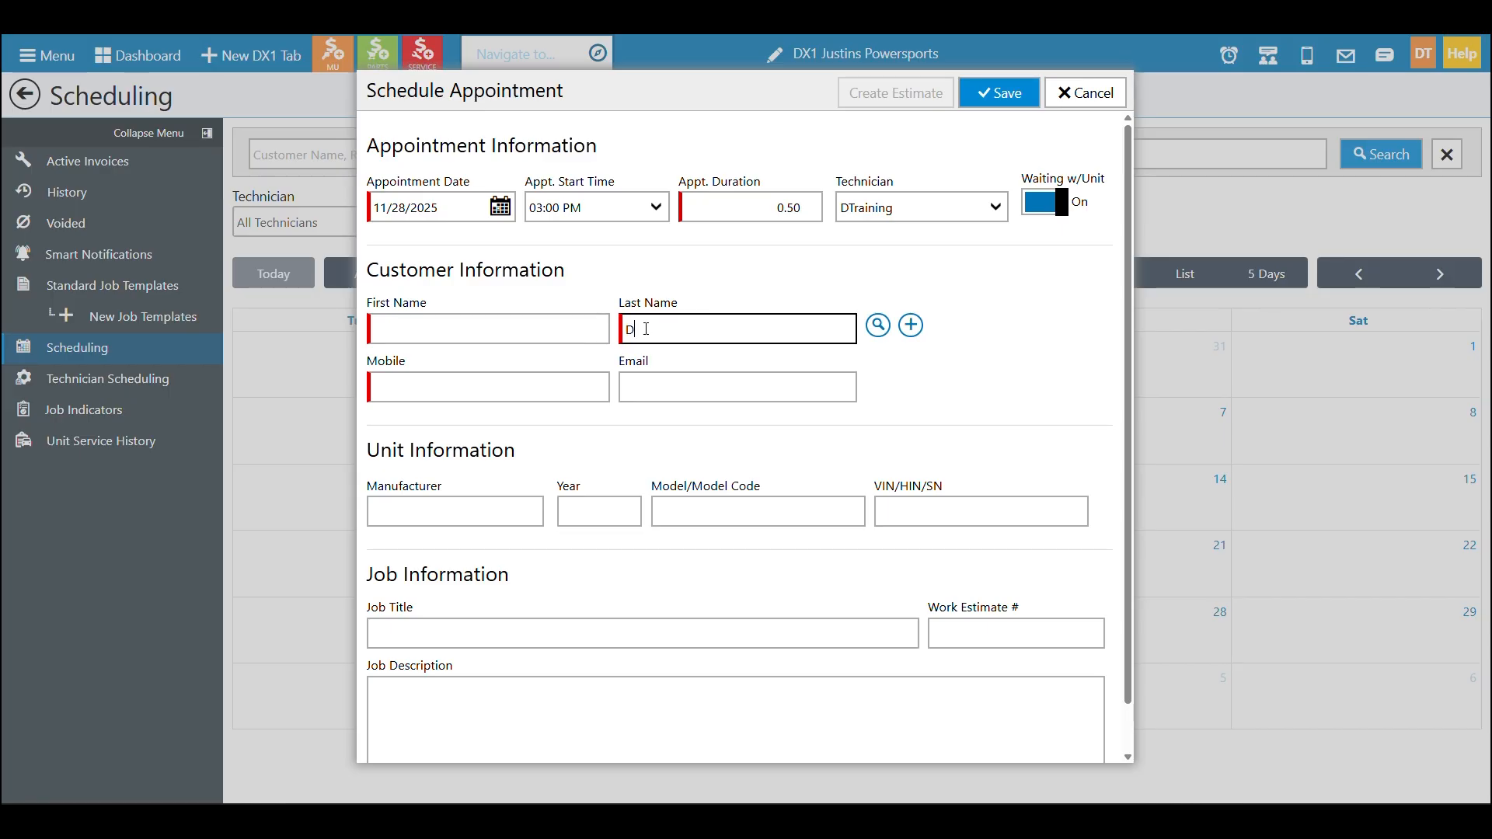
{"action": "type", "text": "Demo"}
{"action": "key", "text": "Tab"}
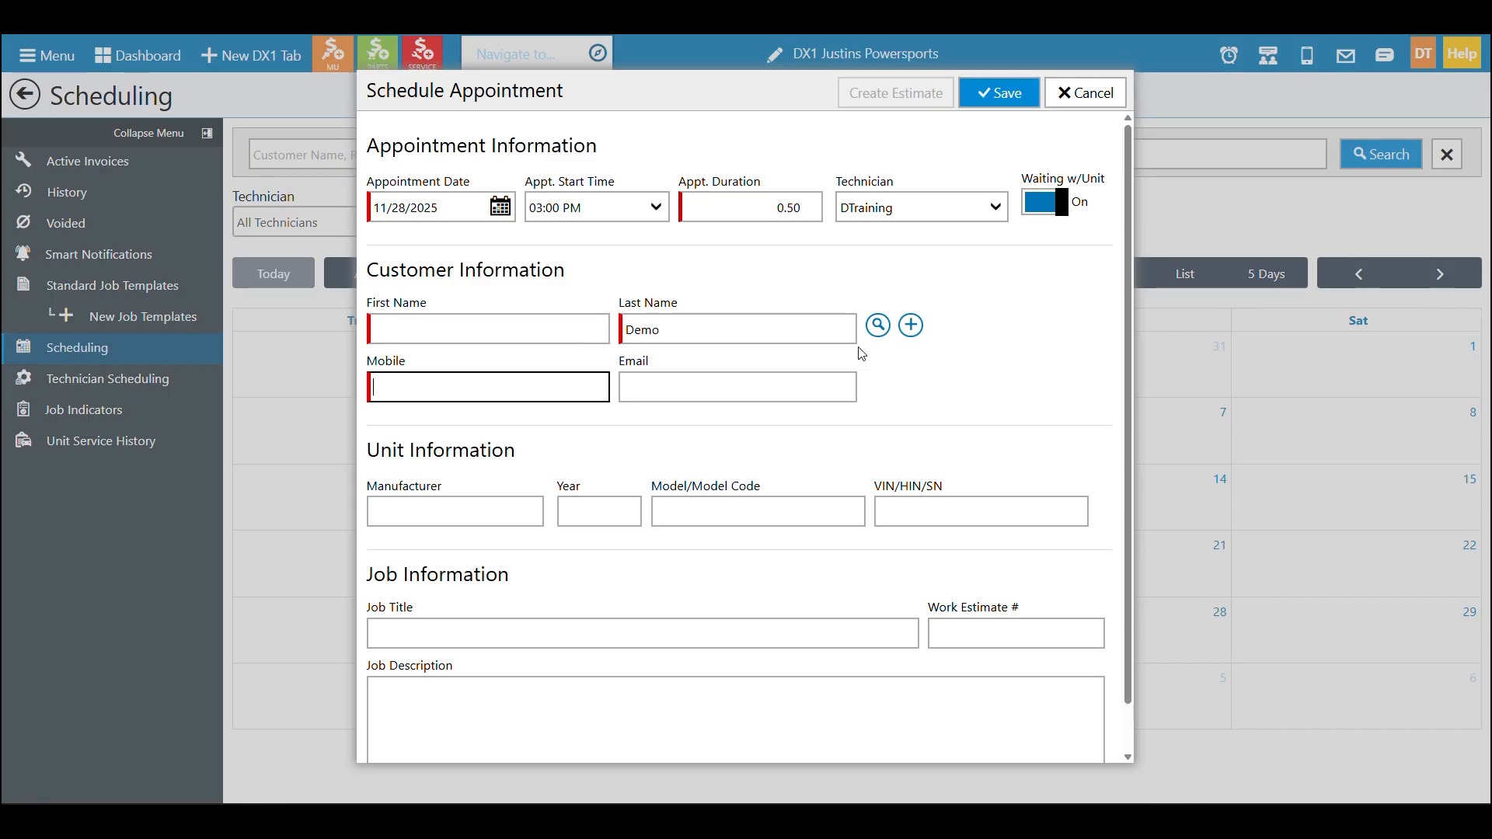
{"action": "left_click", "coordinate": [879, 325]}
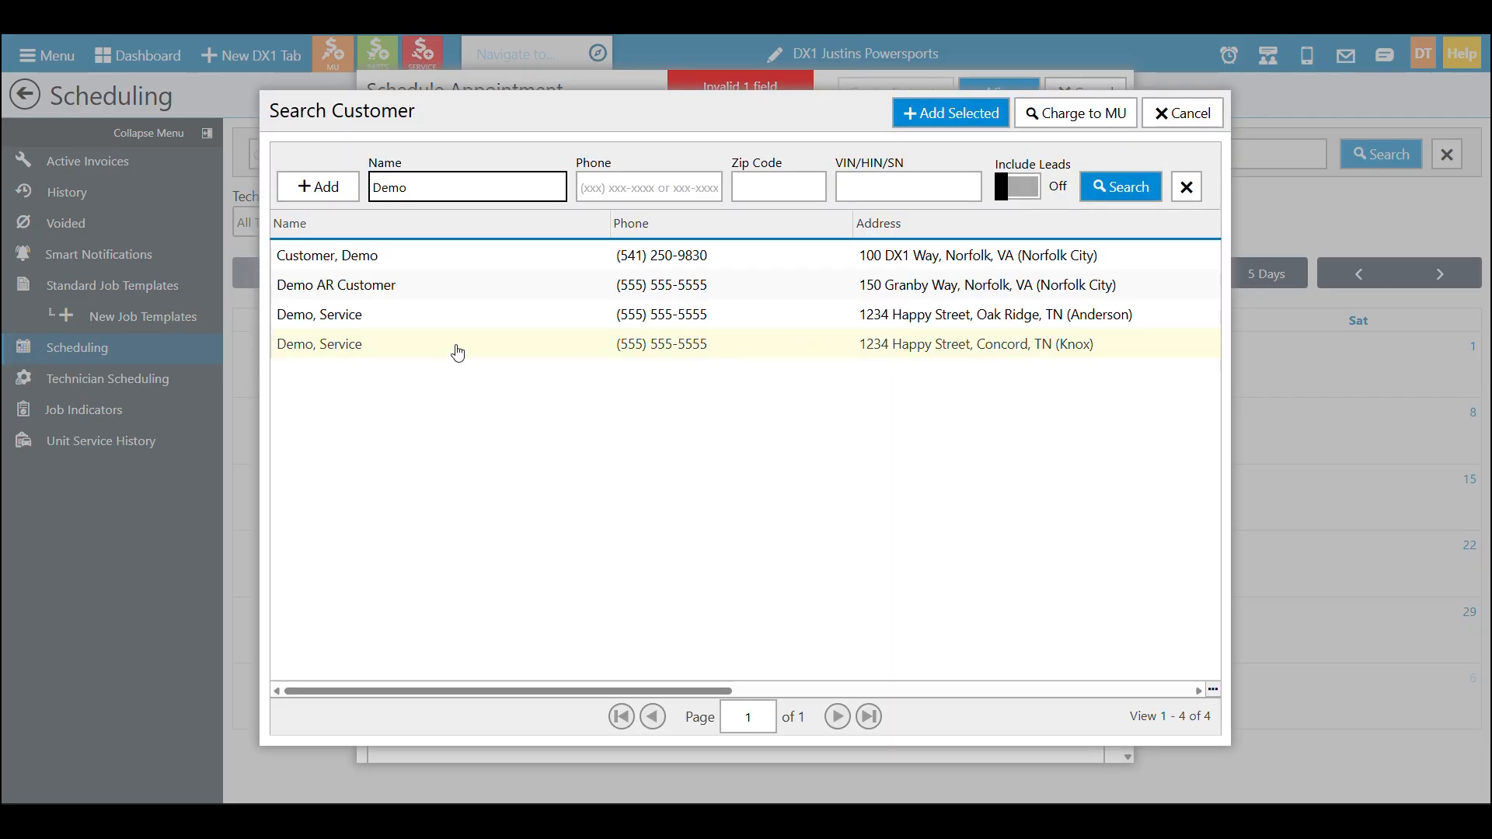
{"action": "left_click", "coordinate": [550, 256]}
{"action": "left_click", "coordinate": [964, 110]}
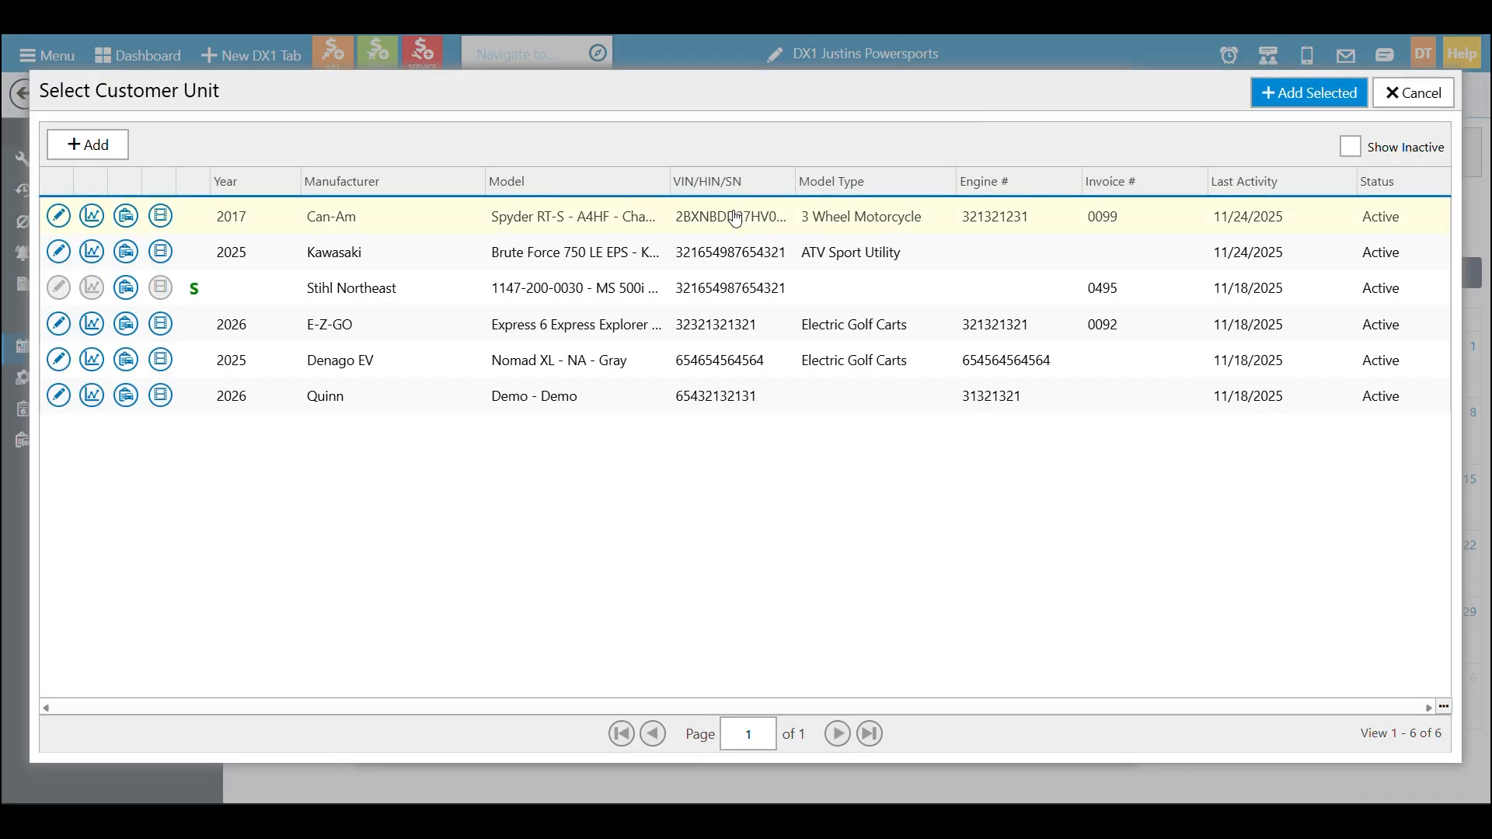
Select the Customer, Demo record and attach its 2017 Can-Am Spyder RT-S unit to the appointment
{"action": "left_click", "coordinate": [728, 215]}
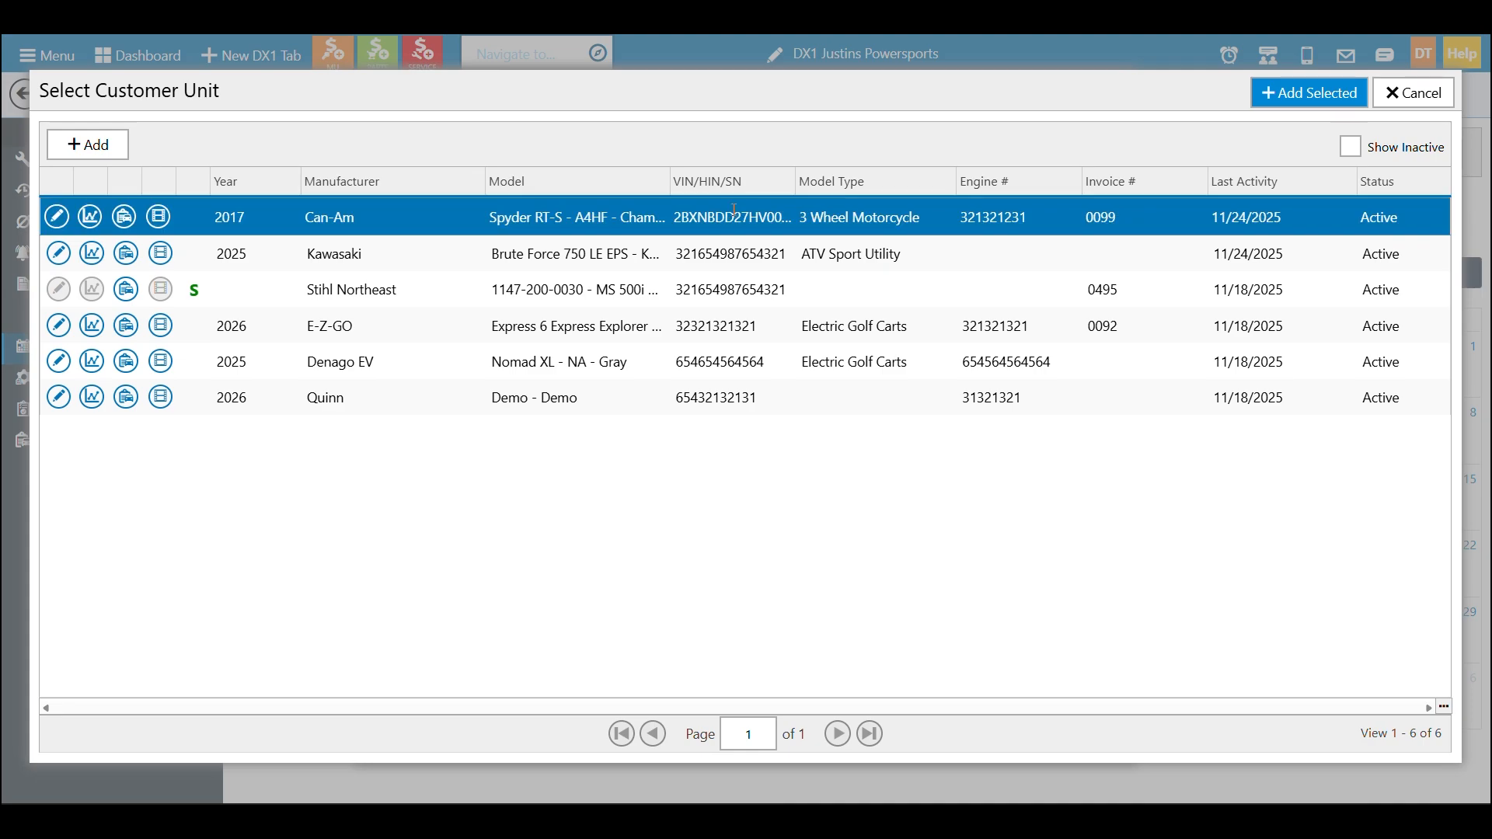
{"action": "left_click", "coordinate": [1265, 97]}
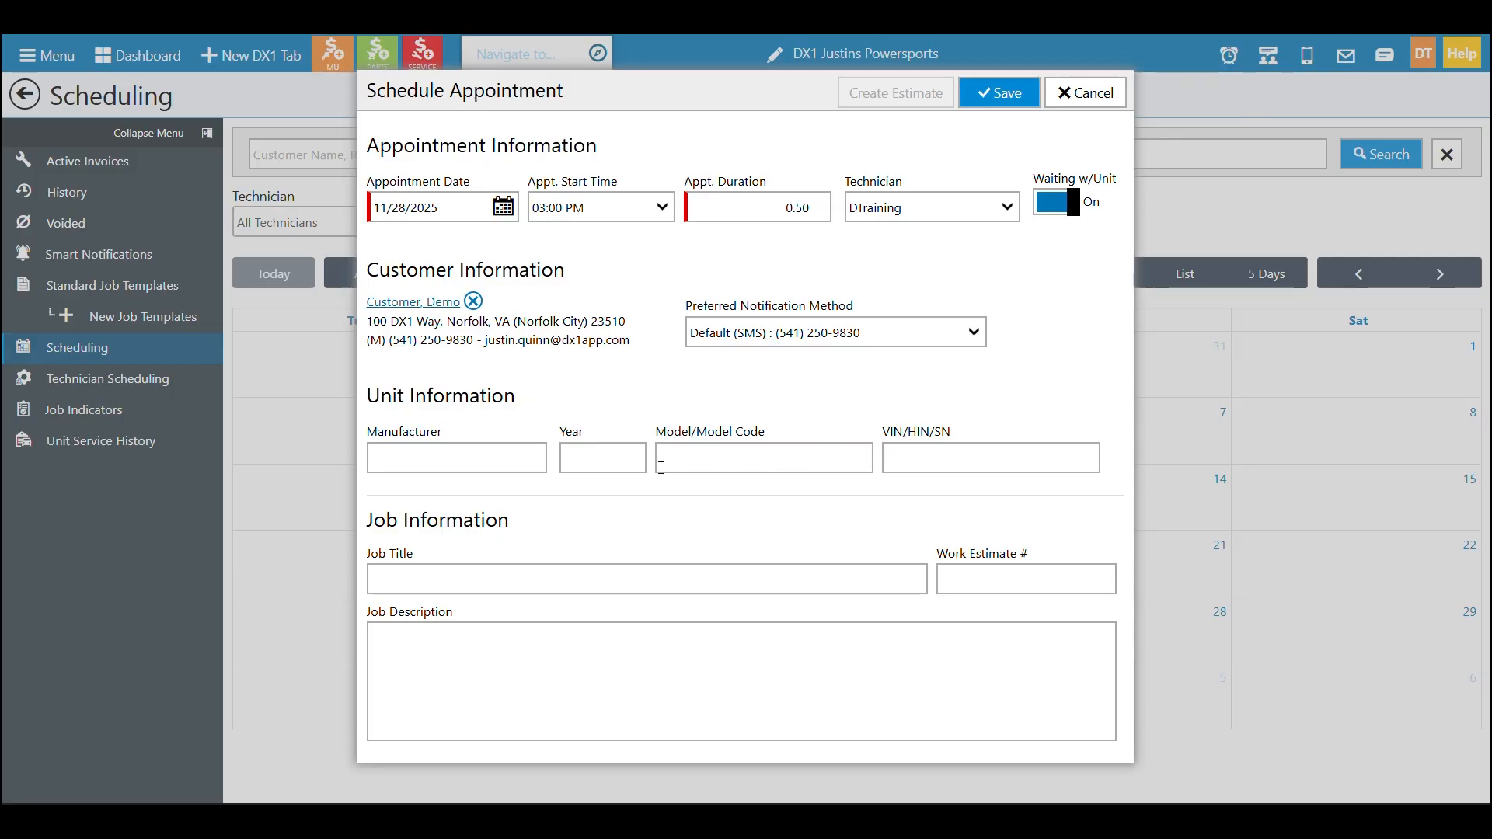
{"action": "left_click", "coordinate": [513, 454]}
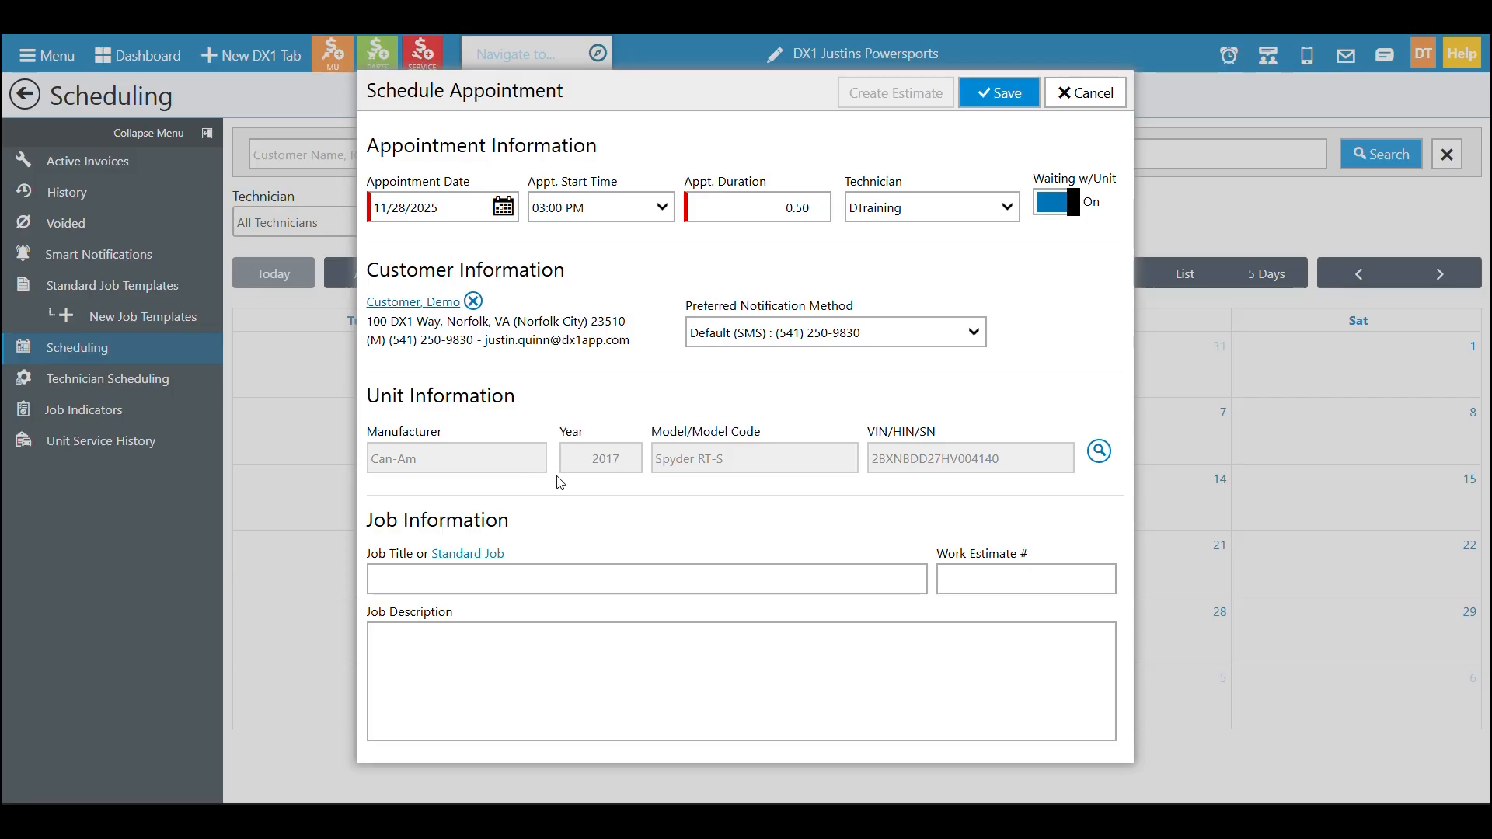
{"action": "left_click", "coordinate": [1099, 451]}
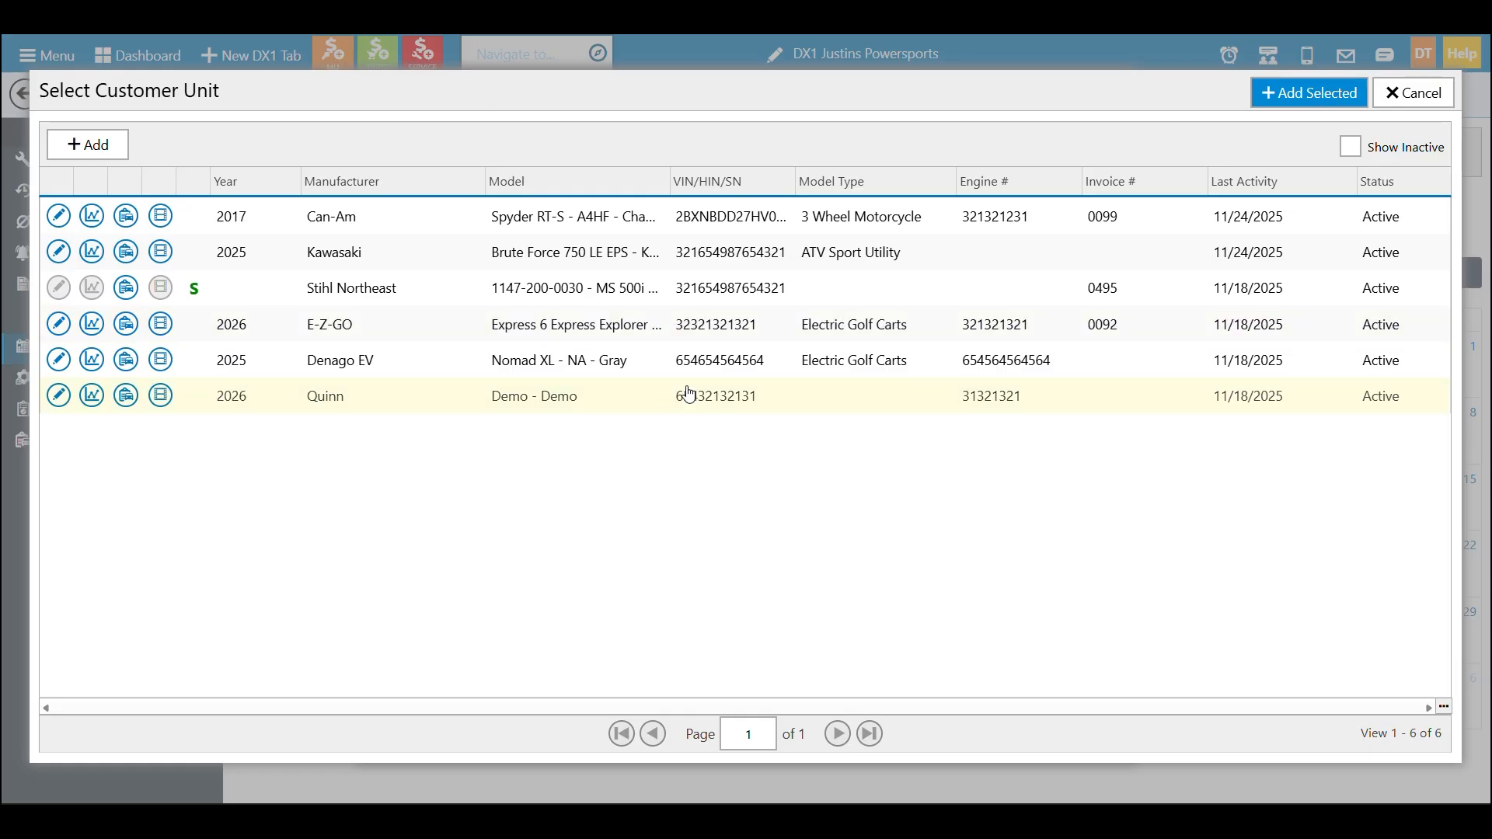
{"action": "left_click", "coordinate": [1416, 93]}
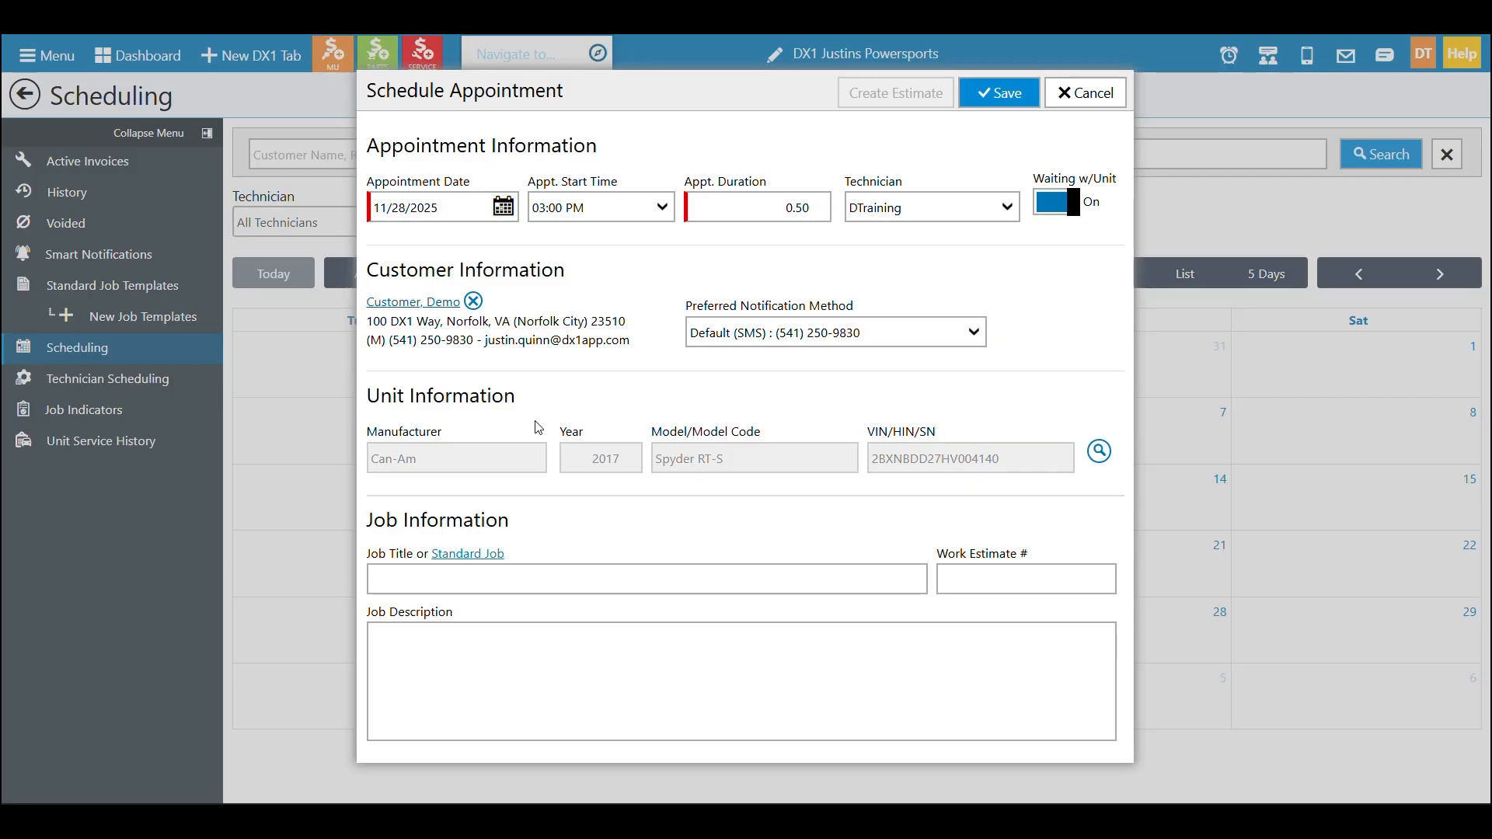
Enter Inspection as the job title and save the appointment
{"action": "left_click", "coordinate": [488, 582]}
{"action": "type", "text": "Inspection"}
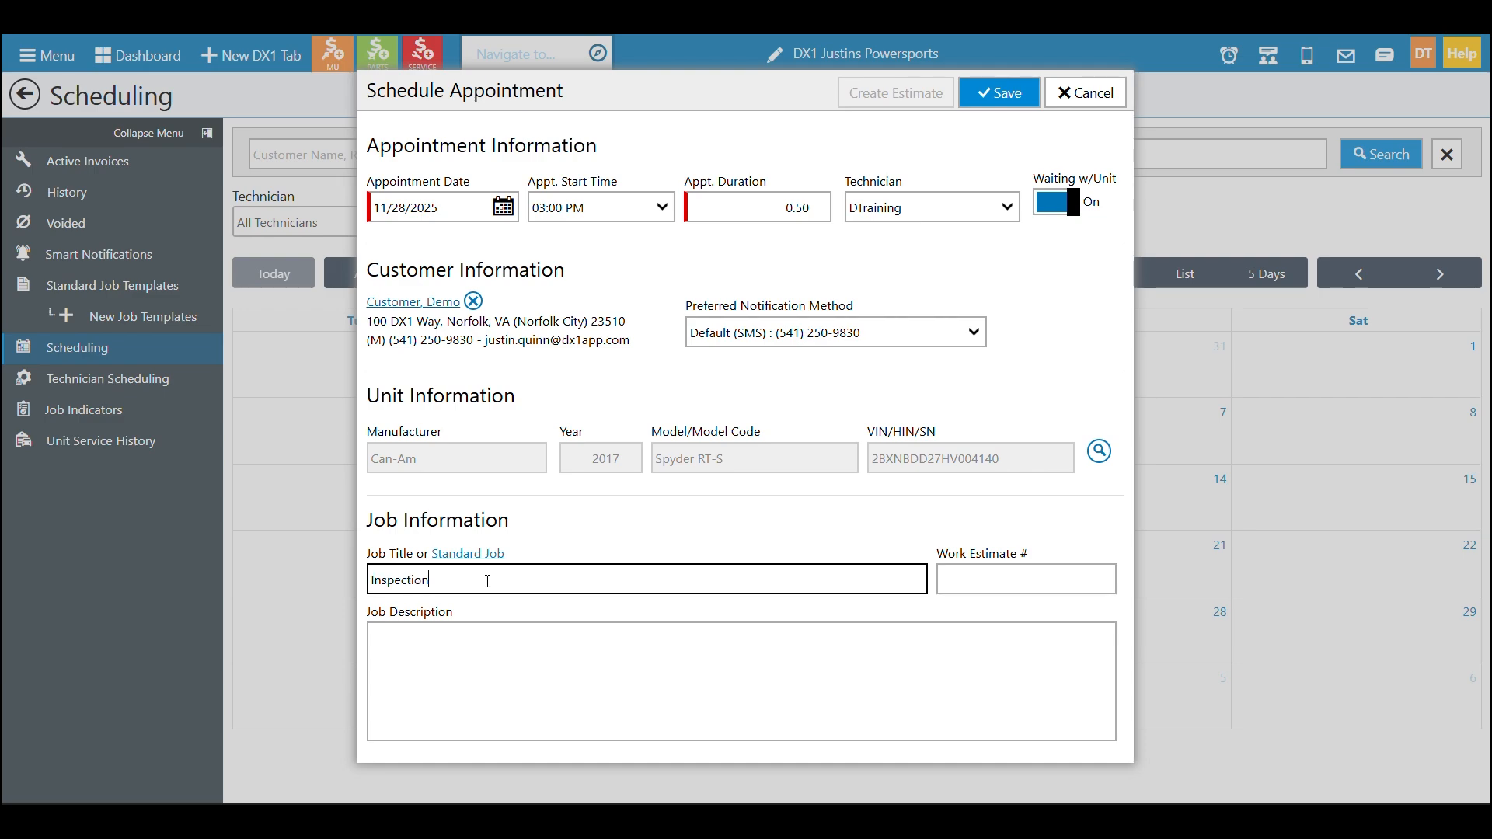
{"action": "key", "text": "Tab"}
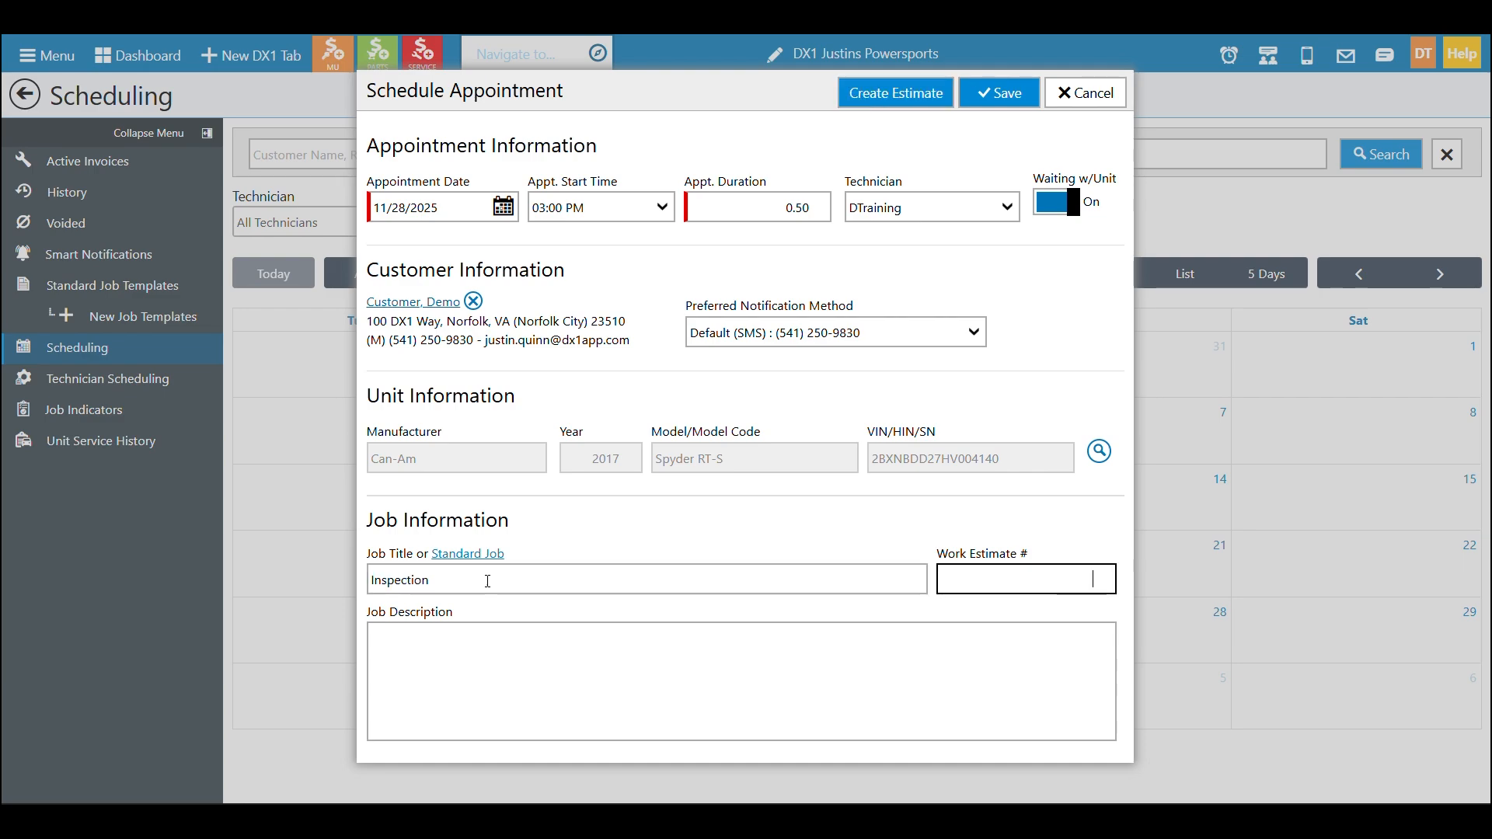
{"action": "left_click", "coordinate": [1010, 95]}
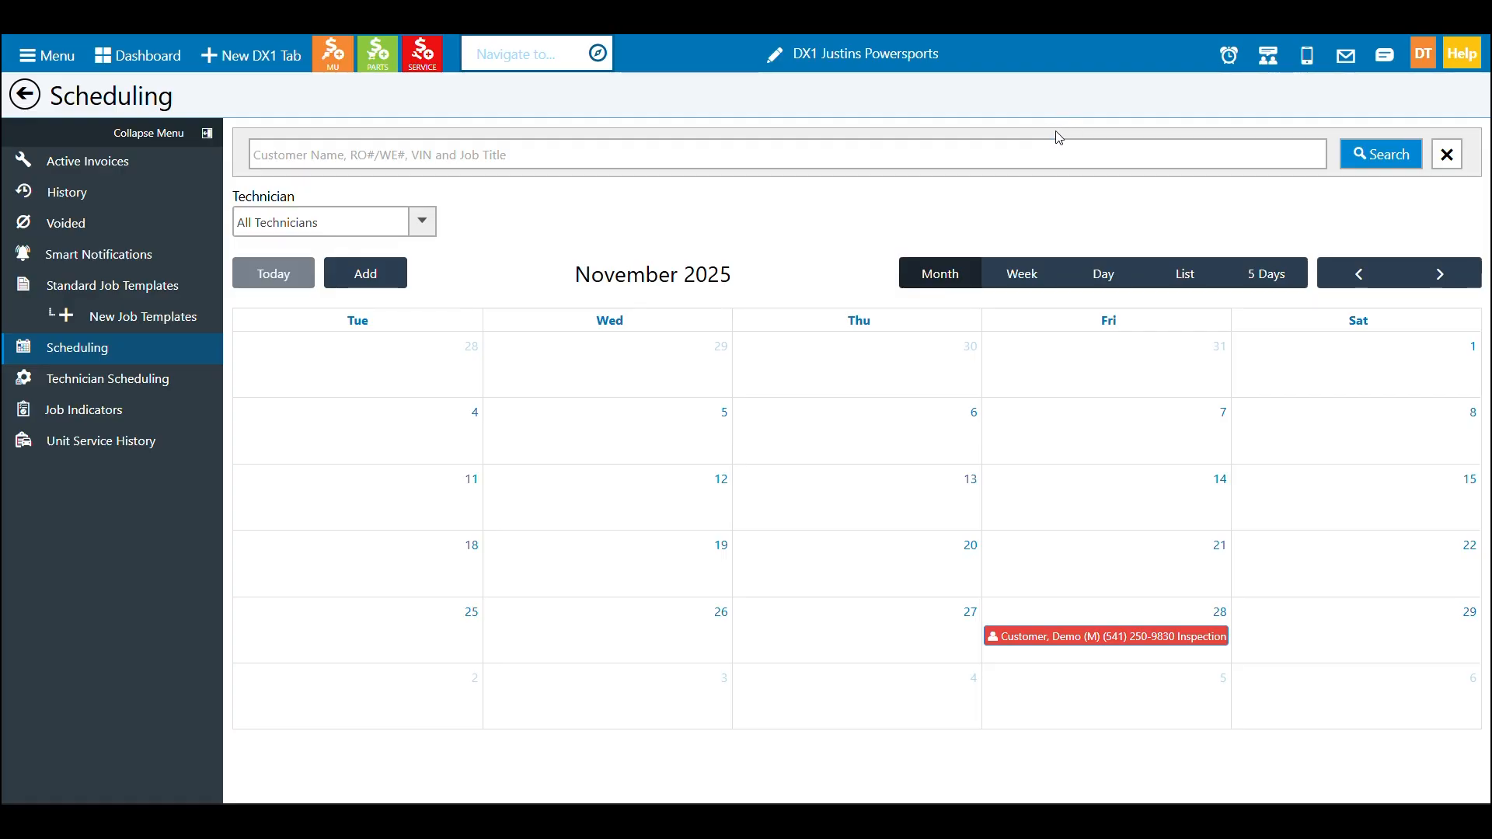
Reopen the November 28 appointment, apply the Inspection standard job template and create a work estimate
{"action": "left_click", "coordinate": [1168, 642]}
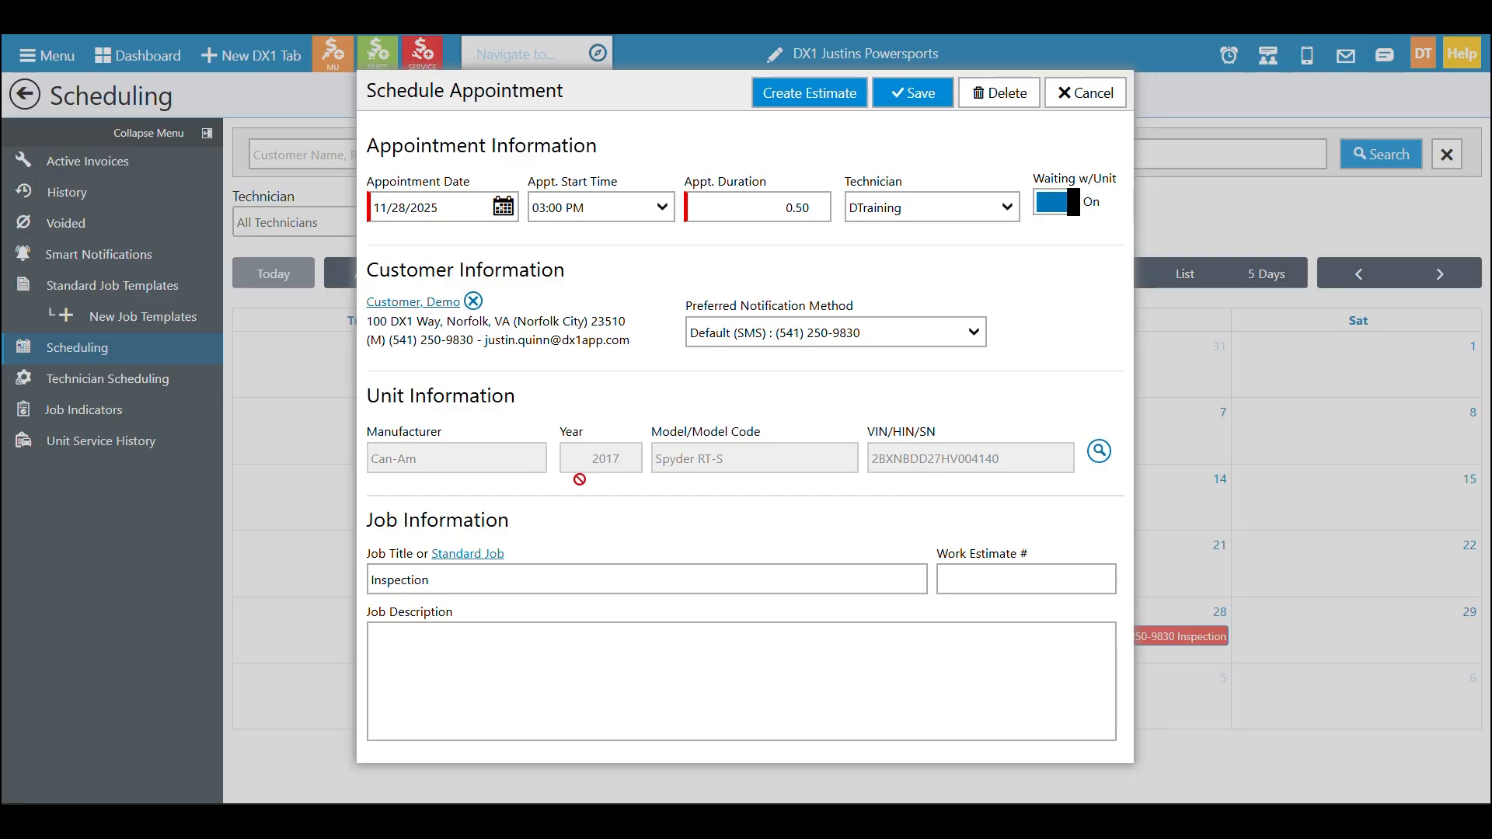
{"action": "left_click", "coordinate": [487, 554]}
{"action": "left_click", "coordinate": [475, 301]}
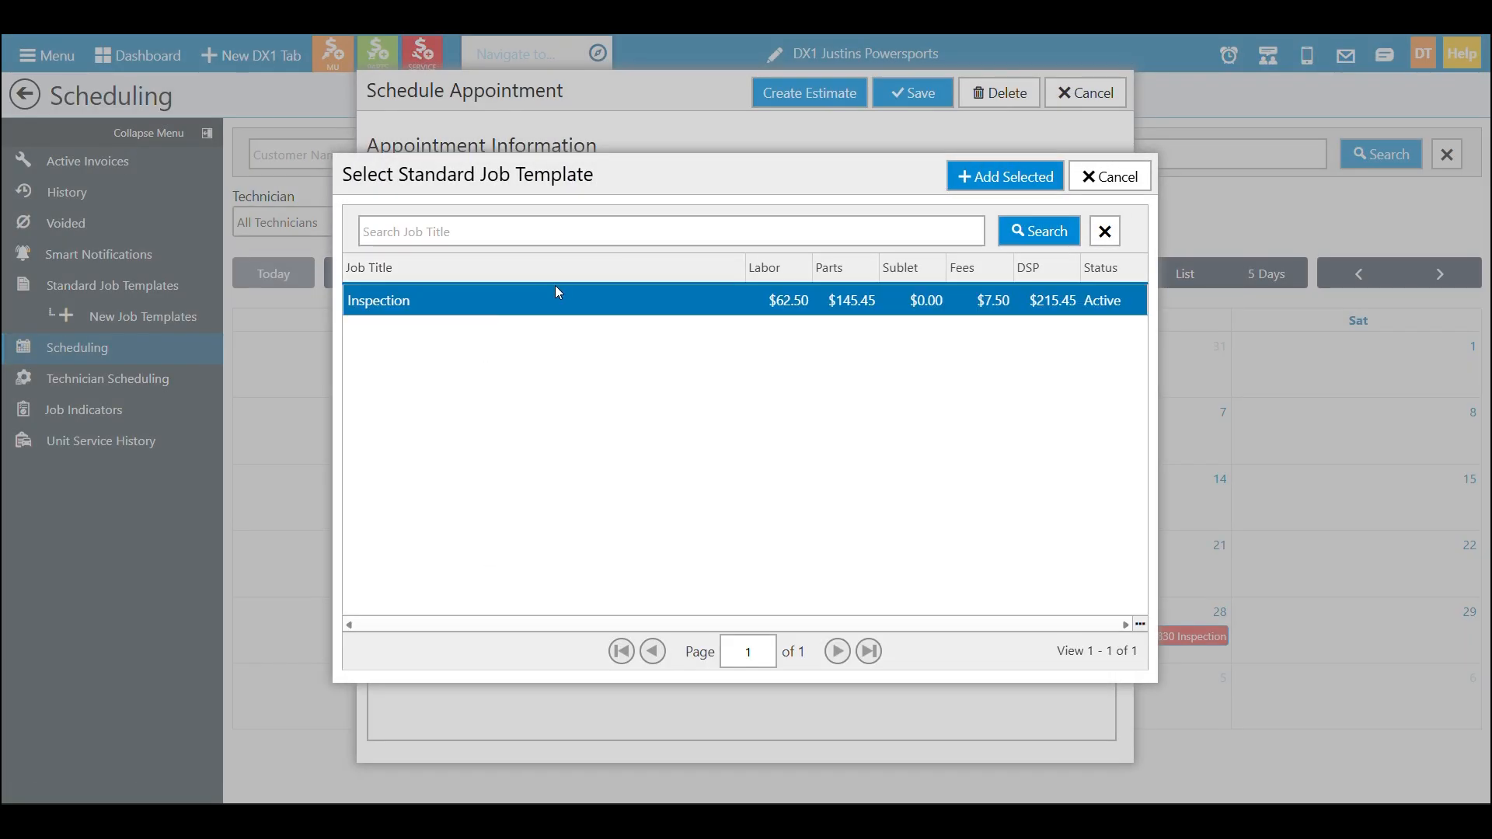
{"action": "left_click", "coordinate": [1003, 176]}
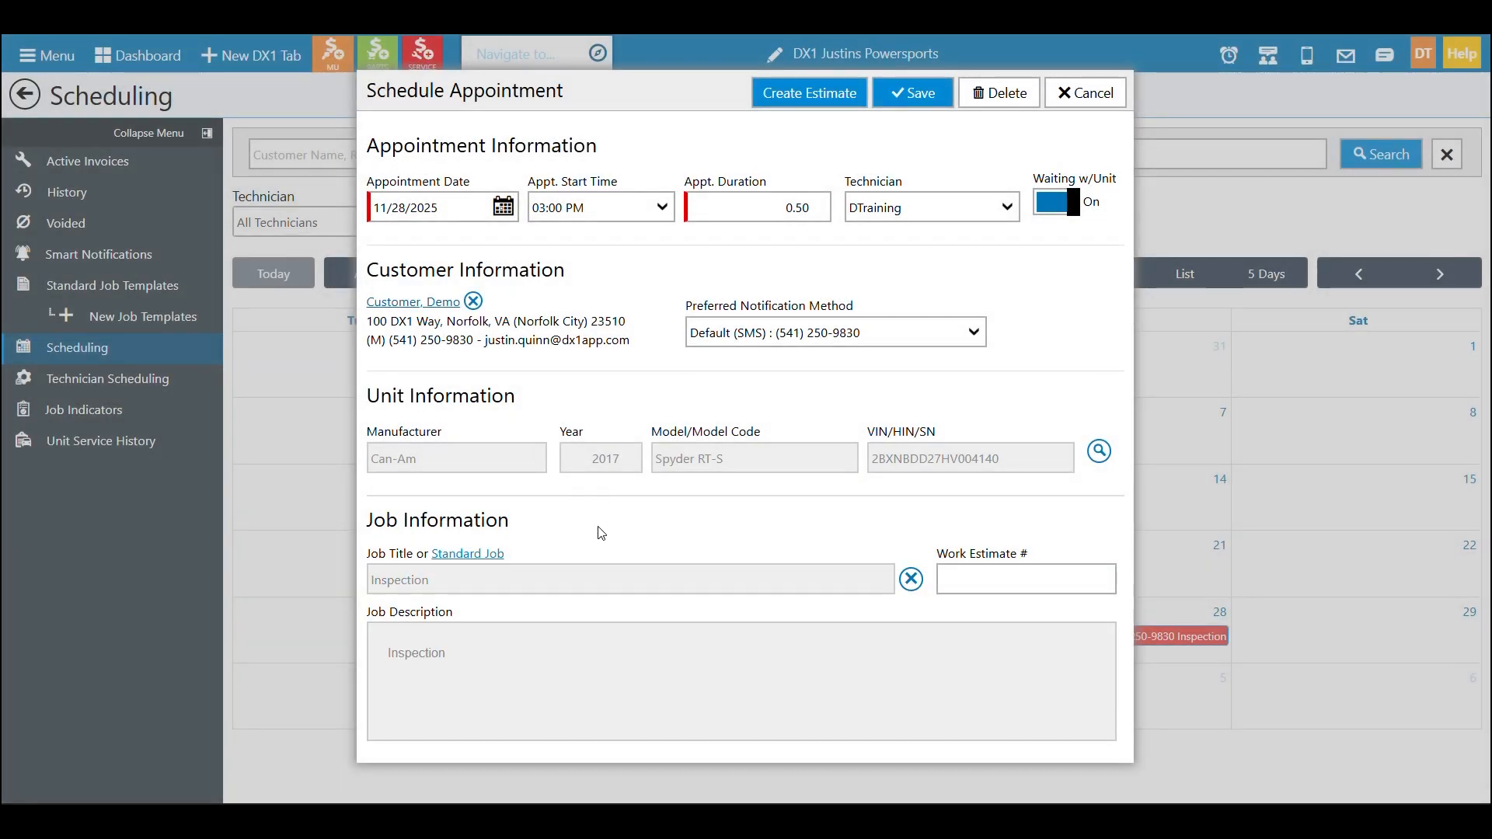
{"action": "left_click", "coordinate": [833, 96]}
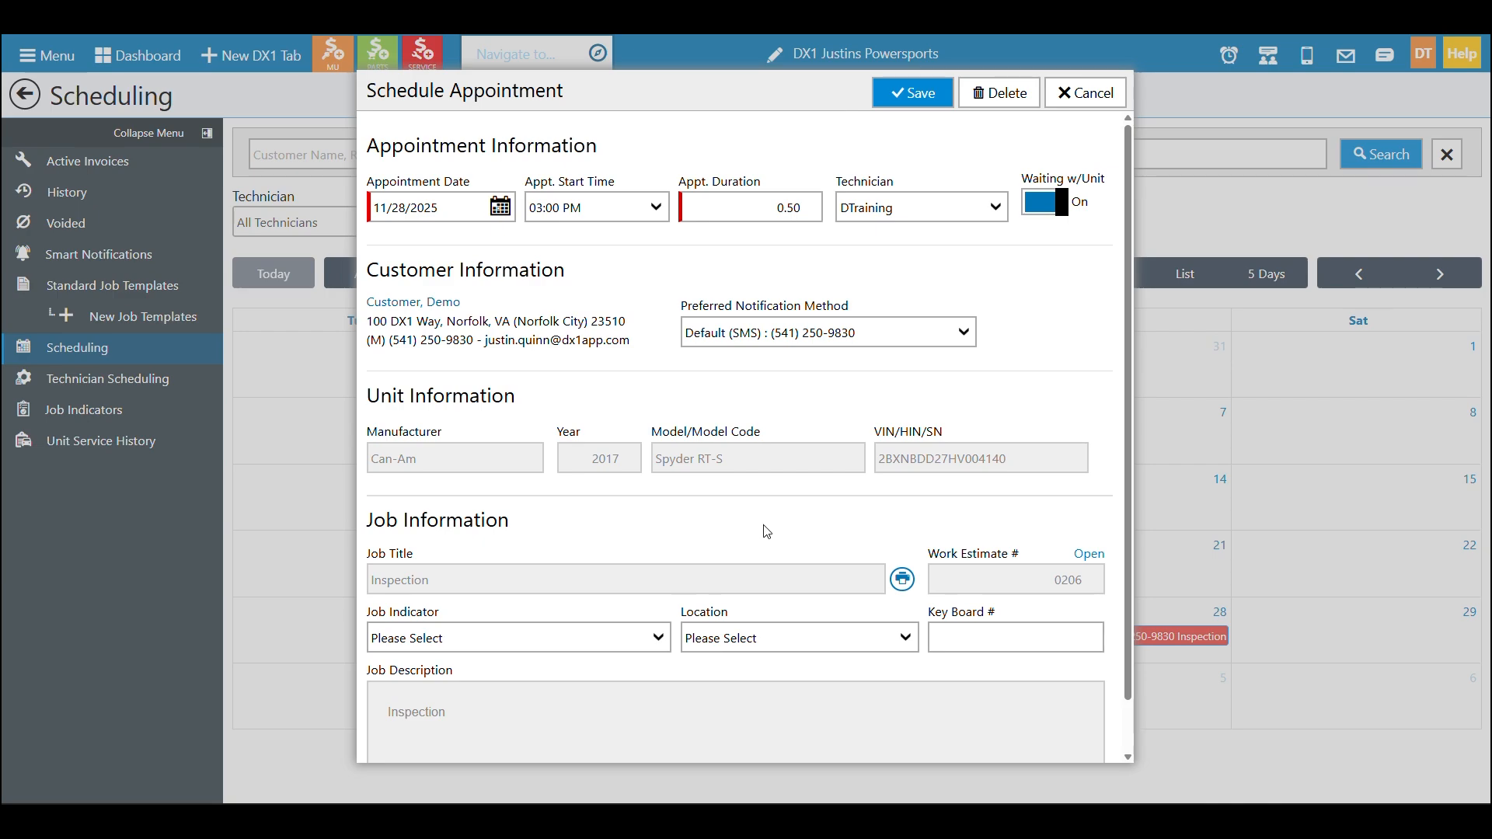
Set the job indicator to Needs Inspection and the location to In Transit, and save the appointment
{"action": "scroll", "coordinate": [722, 339], "scroll_direction": "down", "scroll_amount": 1}
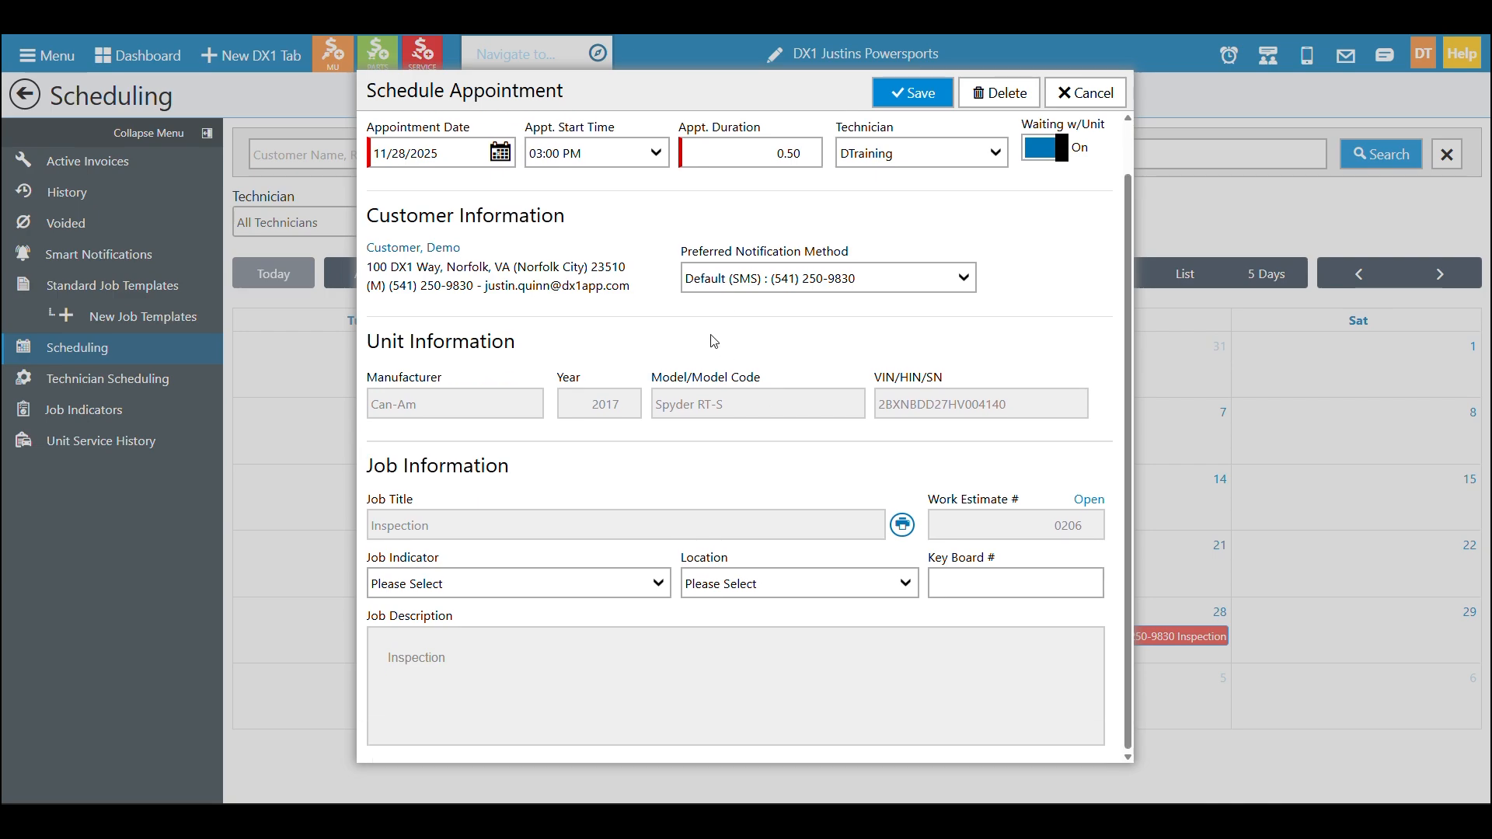
{"action": "left_click", "coordinate": [663, 585]}
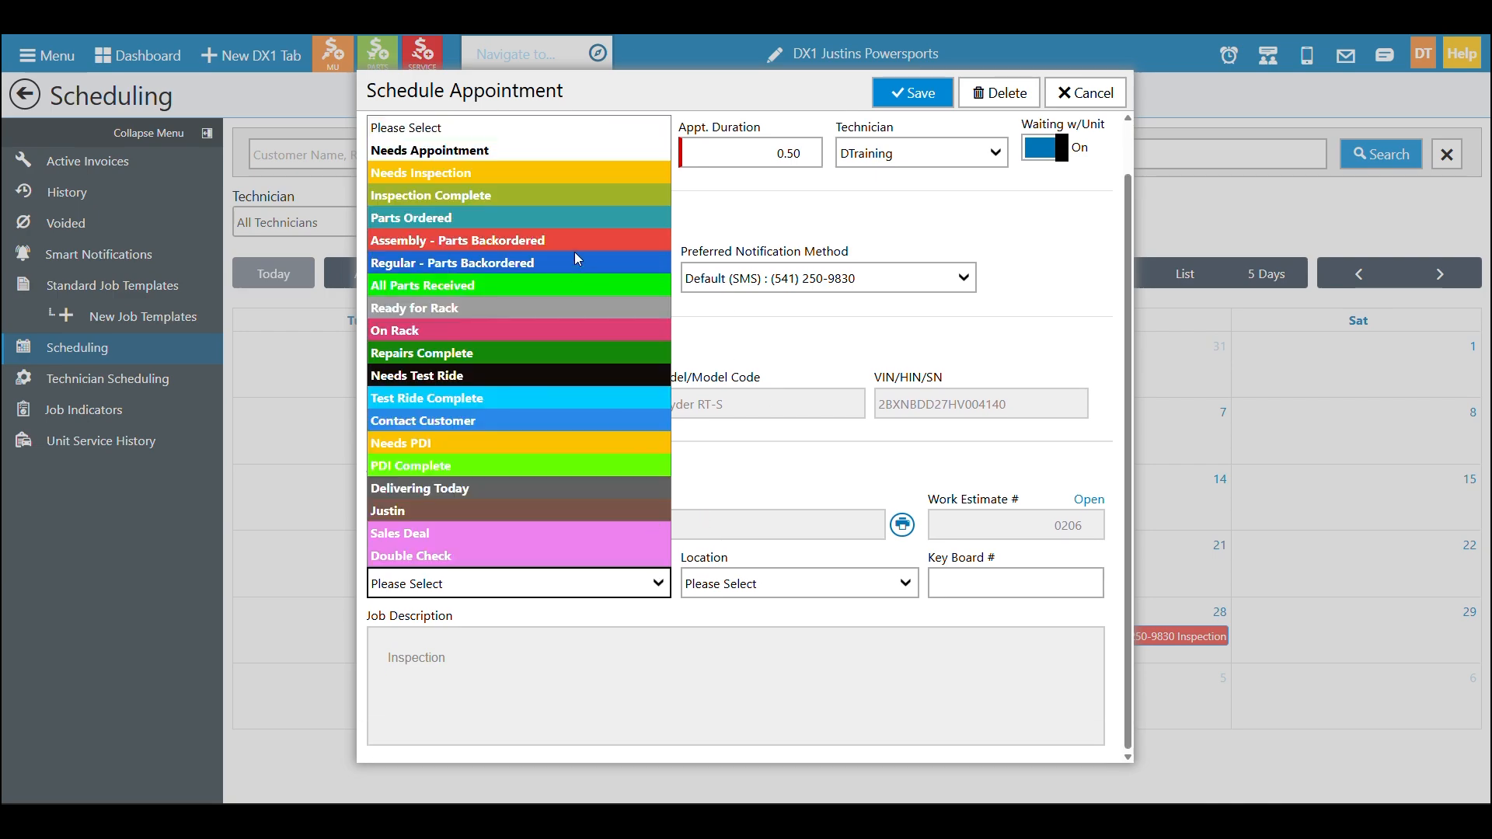
{"action": "left_click", "coordinate": [563, 184]}
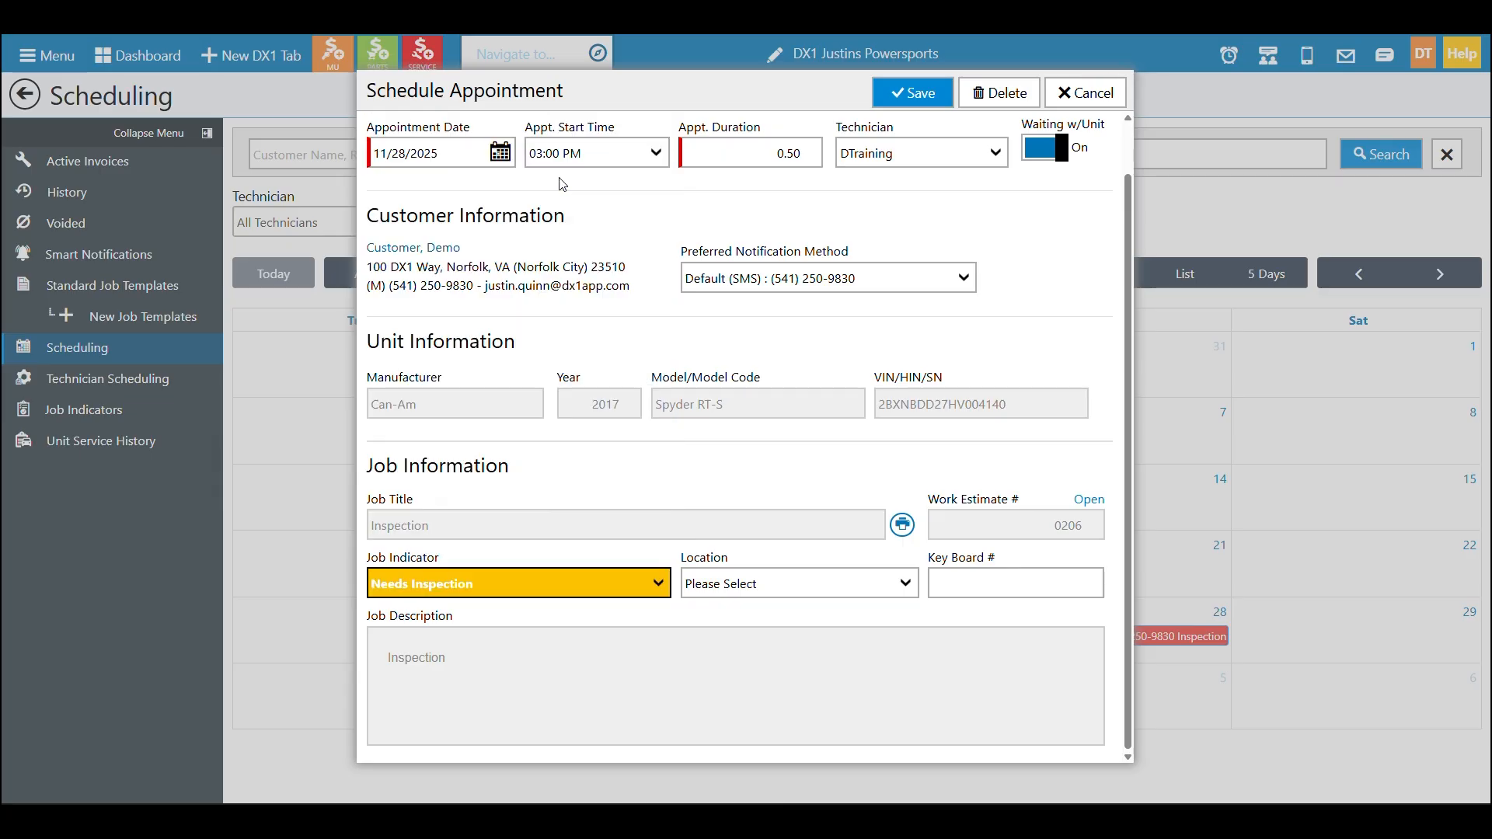
{"action": "left_click", "coordinate": [877, 595]}
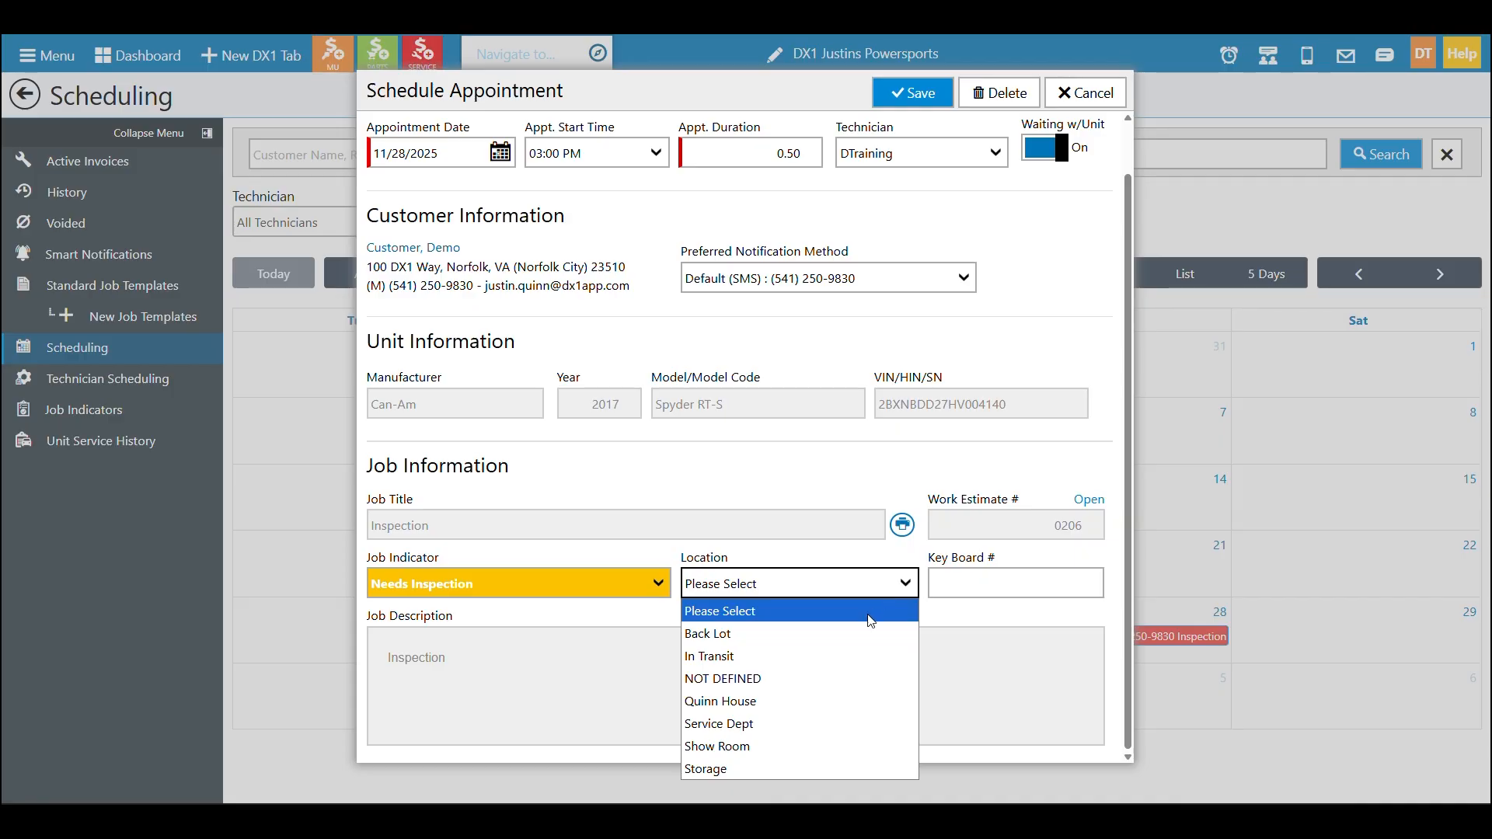
{"action": "left_click", "coordinate": [863, 647]}
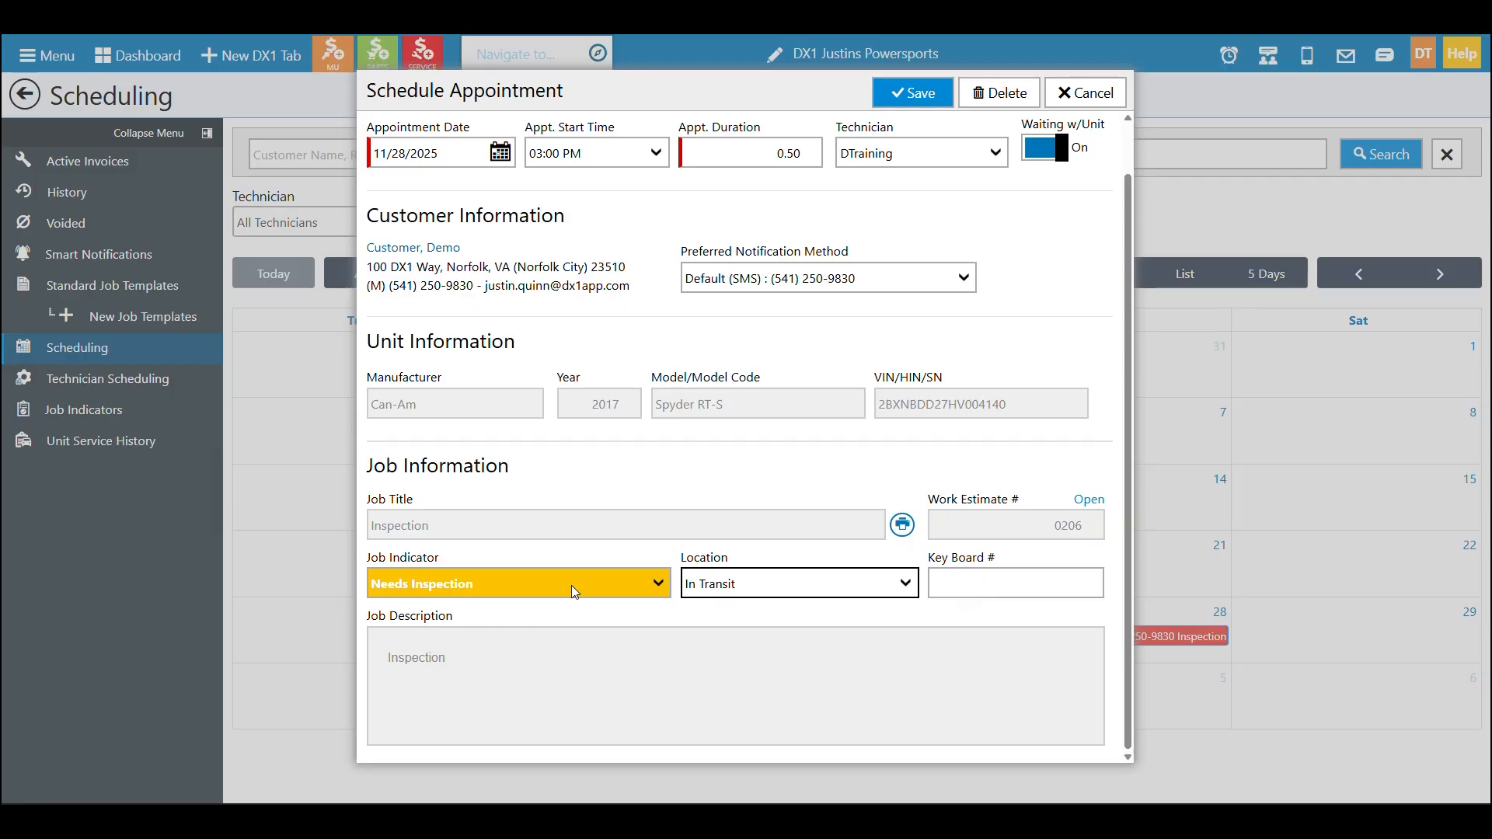
{"action": "scroll", "coordinate": [709, 555], "scroll_direction": "up", "scroll_amount": 1}
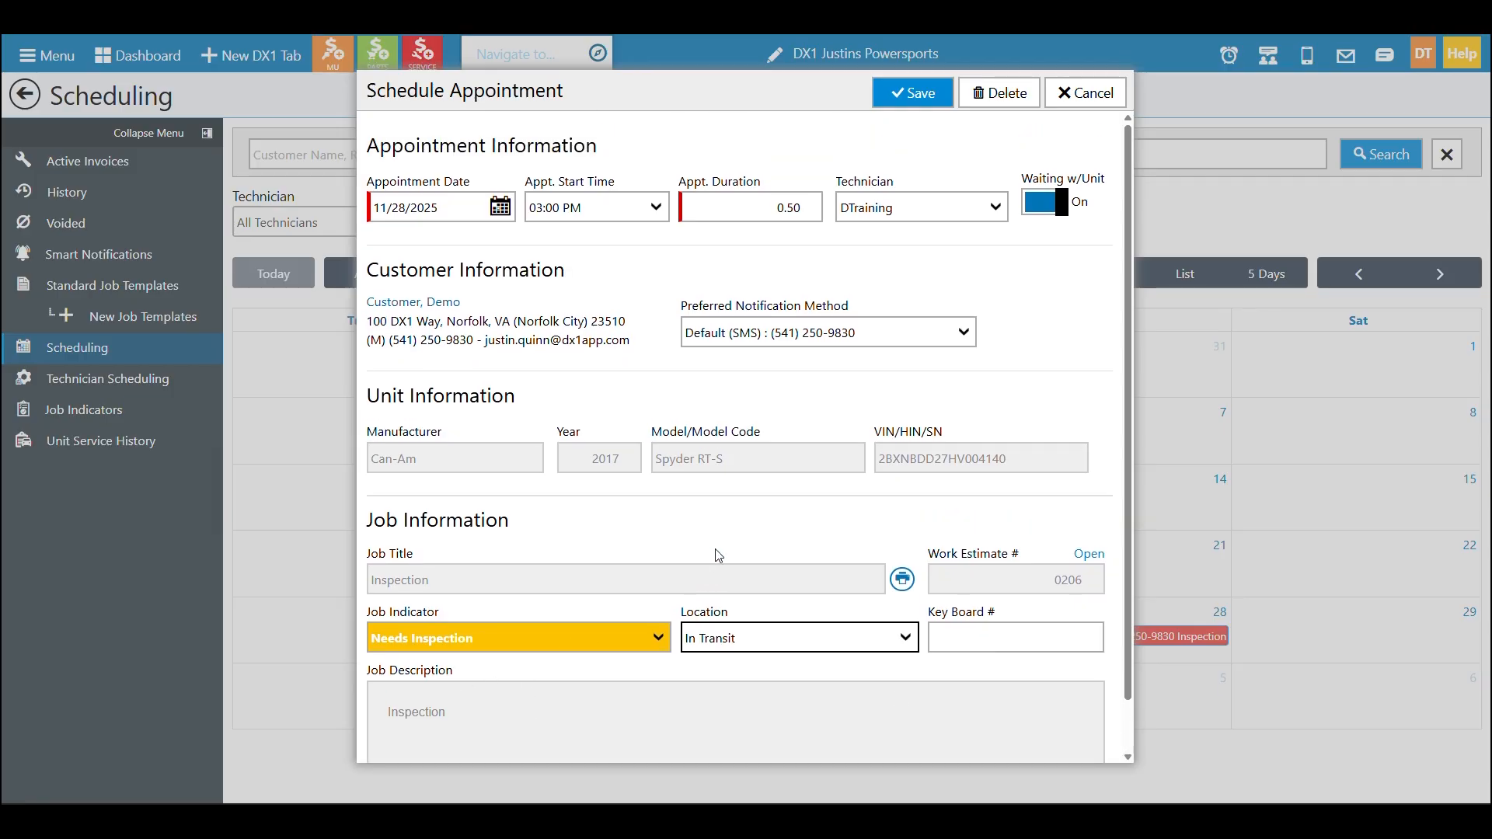
{"action": "left_click", "coordinate": [919, 107]}
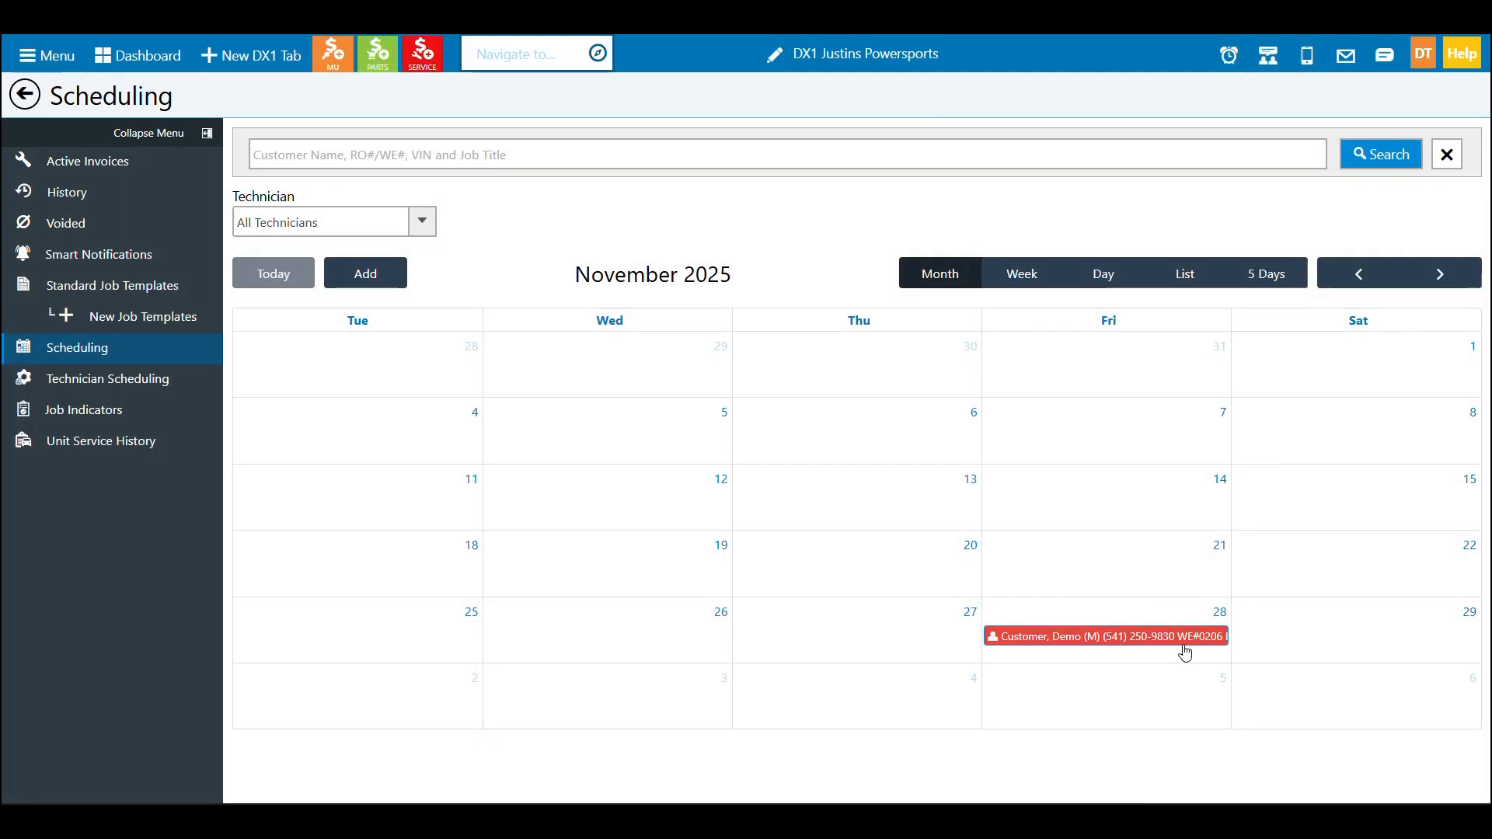
Try moving the appointment into DTraining's 1 pm blocked slot in Week view and back to 3 pm
{"action": "left_click", "coordinate": [1026, 276]}
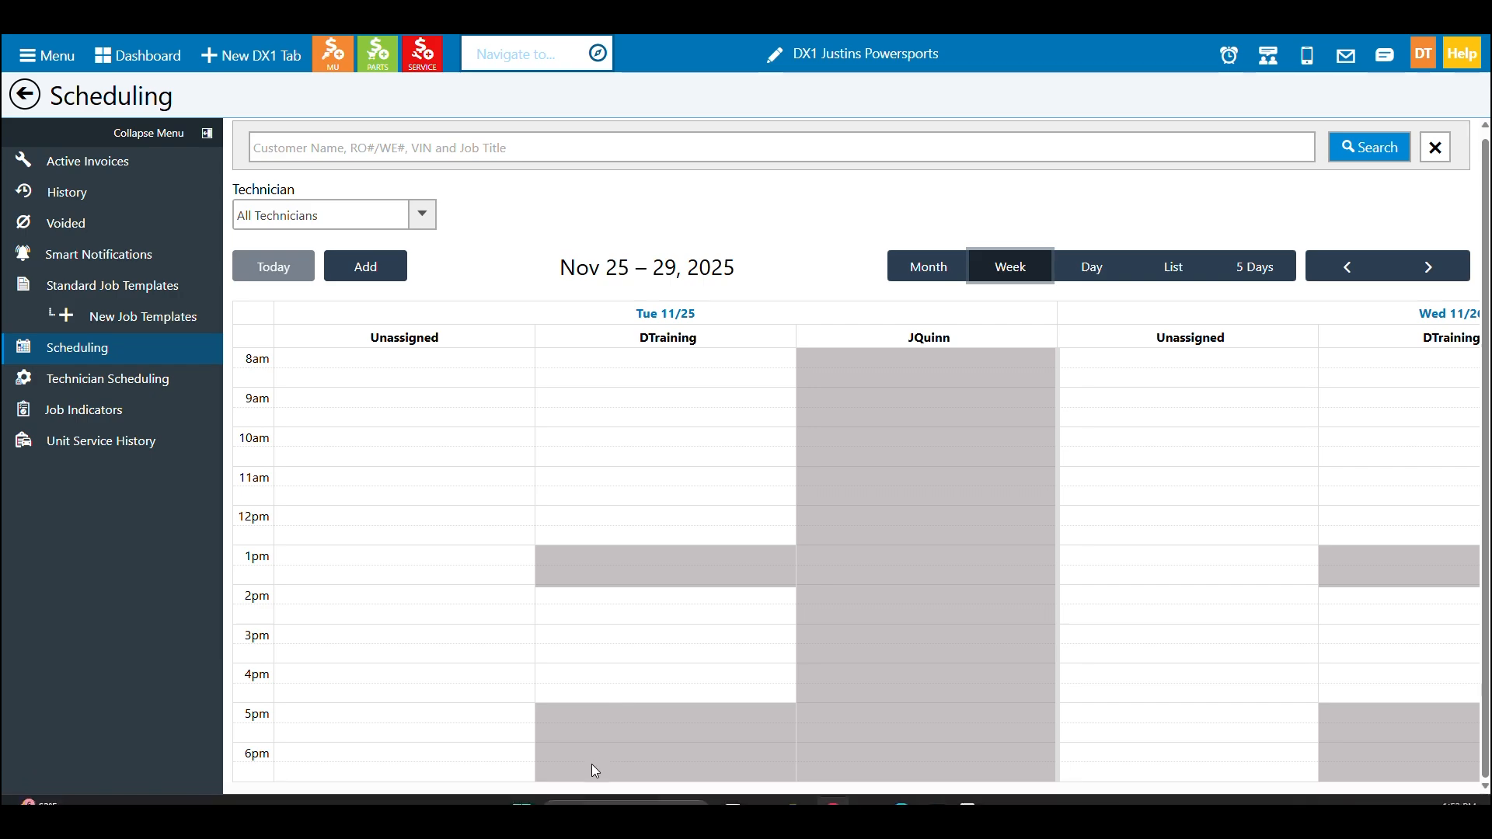
{"action": "left_click_drag", "start_coordinate": [592, 798], "coordinate": [1223, 783]}
{"action": "left_click_drag", "start_coordinate": [1021, 645], "coordinate": [1025, 564]}
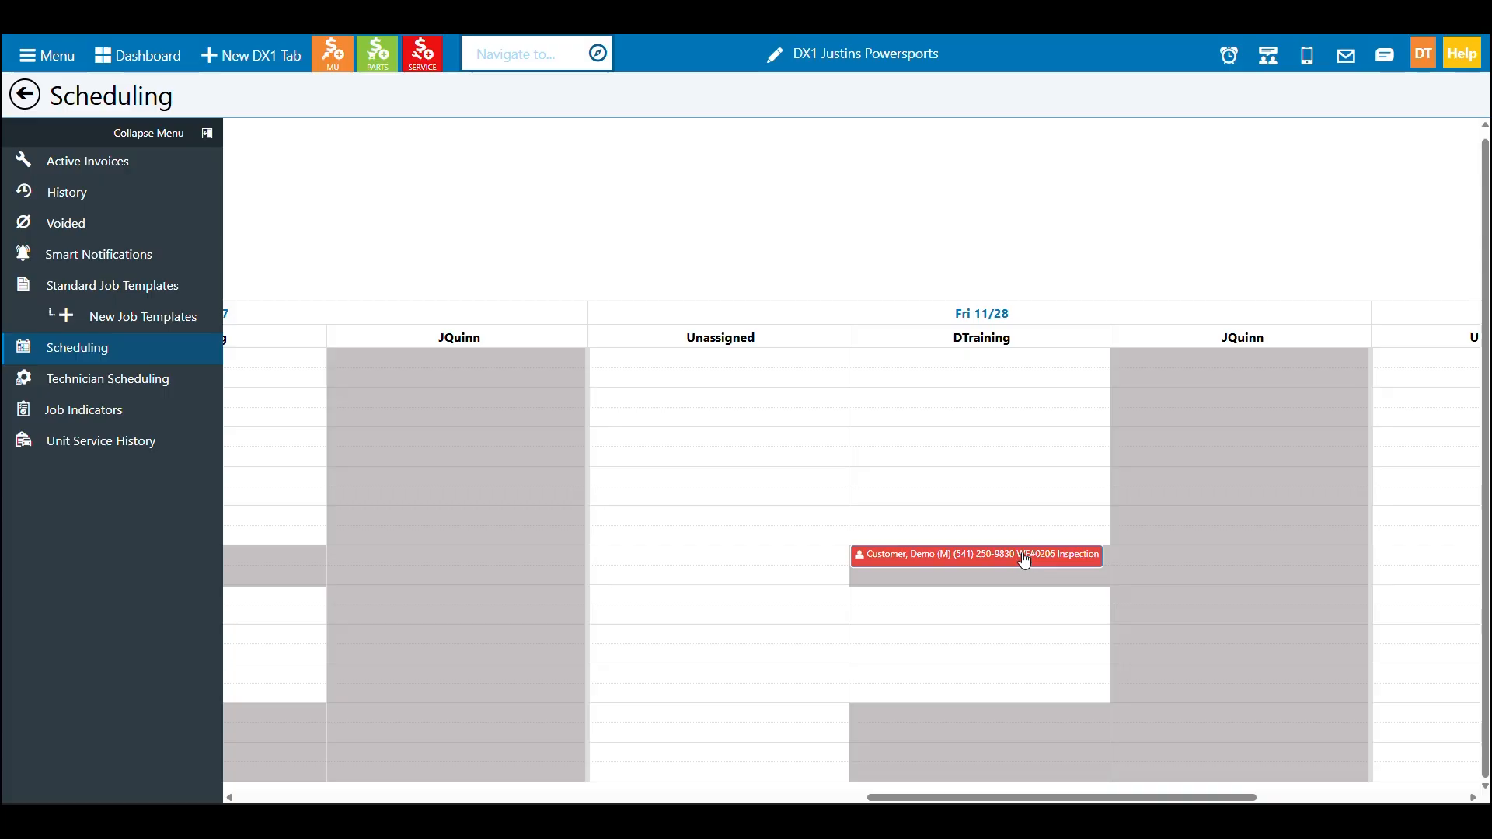
{"action": "left_click_drag", "start_coordinate": [1024, 560], "coordinate": [1032, 645]}
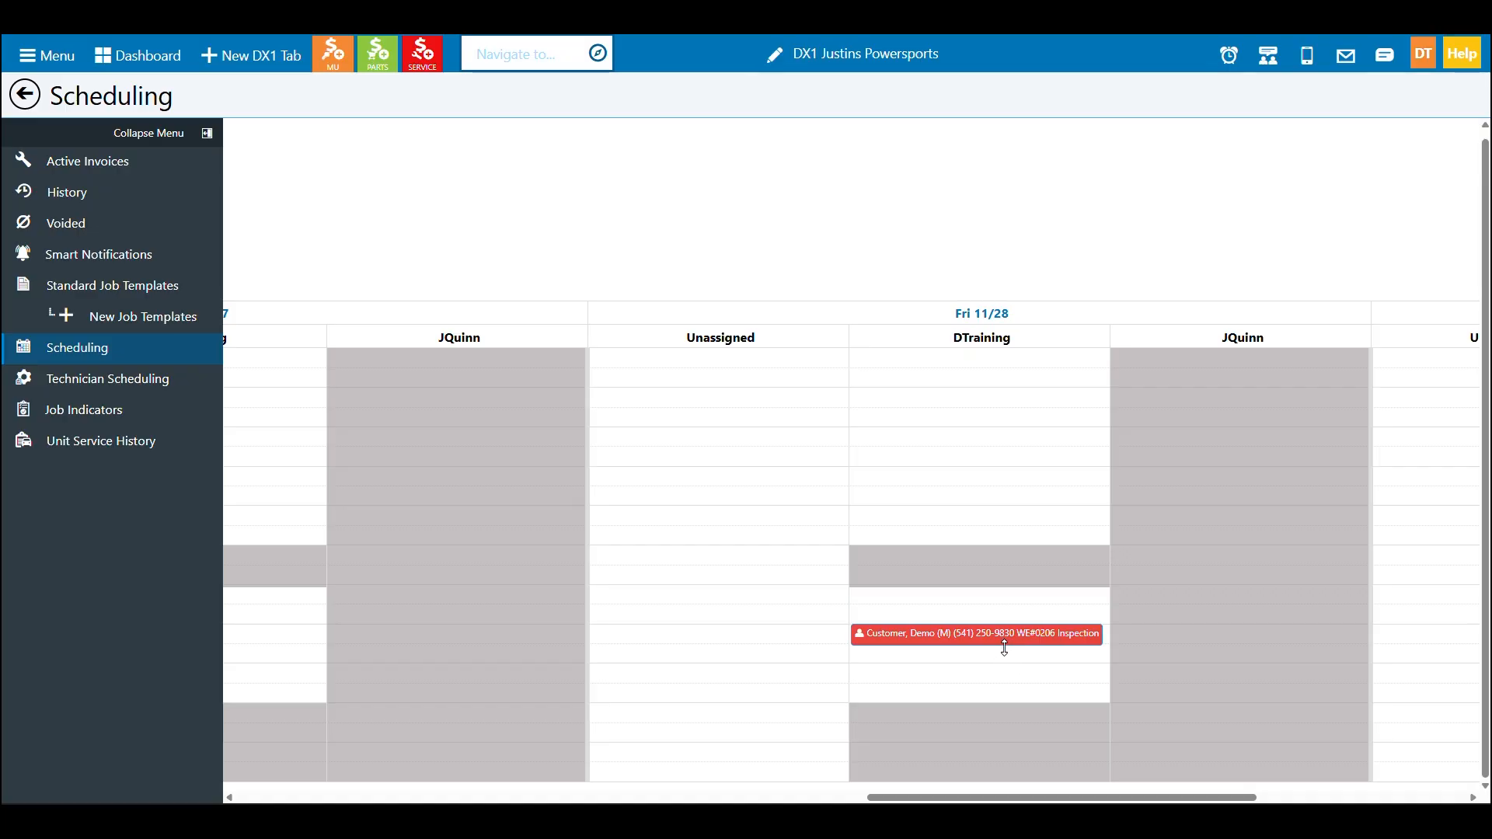
Extend the Friday appointment to a one-hour duration and open it to review its details
{"action": "left_click_drag", "start_coordinate": [1004, 647], "coordinate": [1006, 662]}
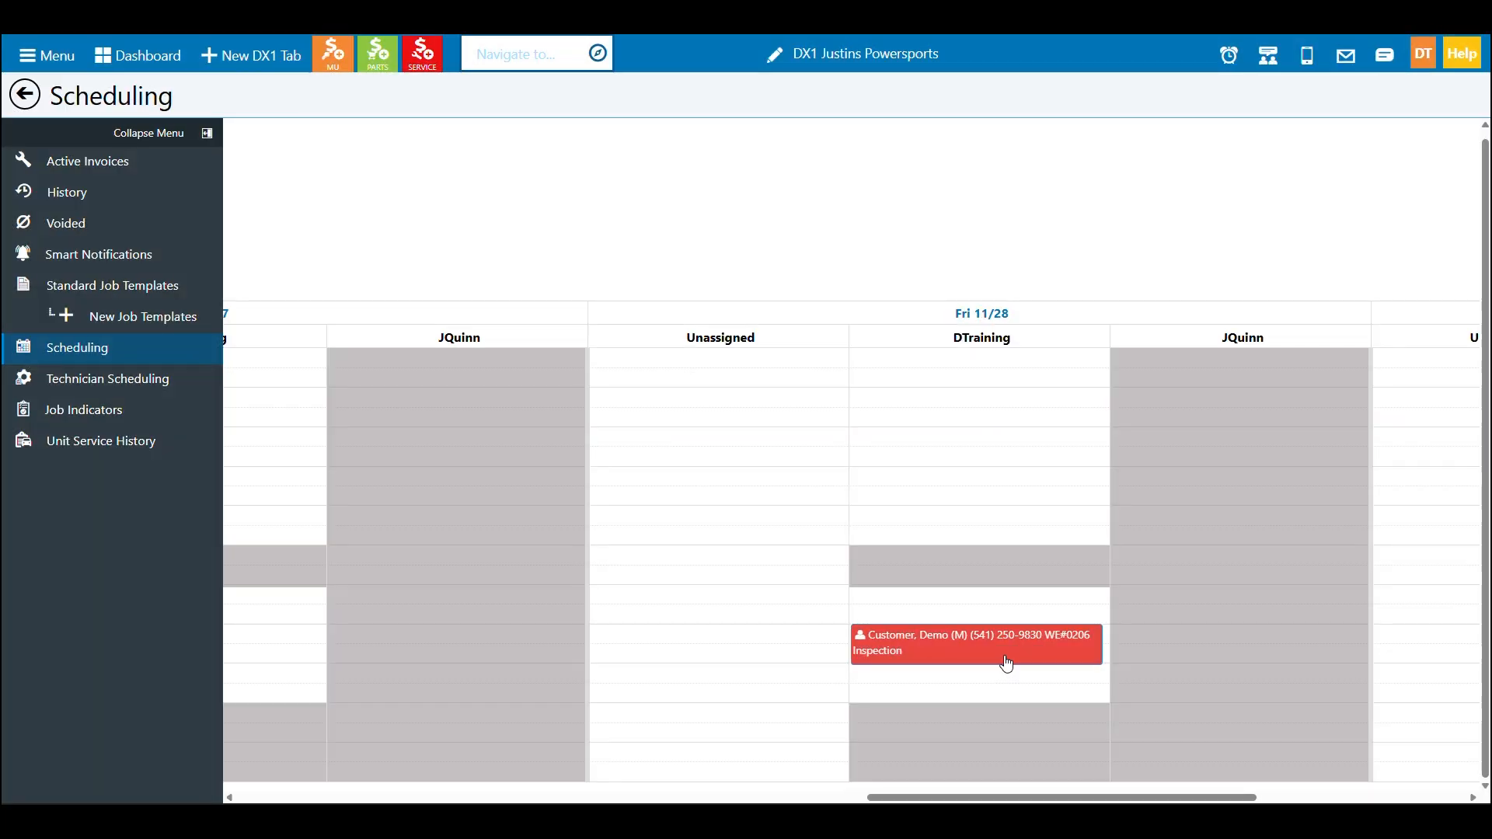
{"action": "left_click", "coordinate": [1009, 650]}
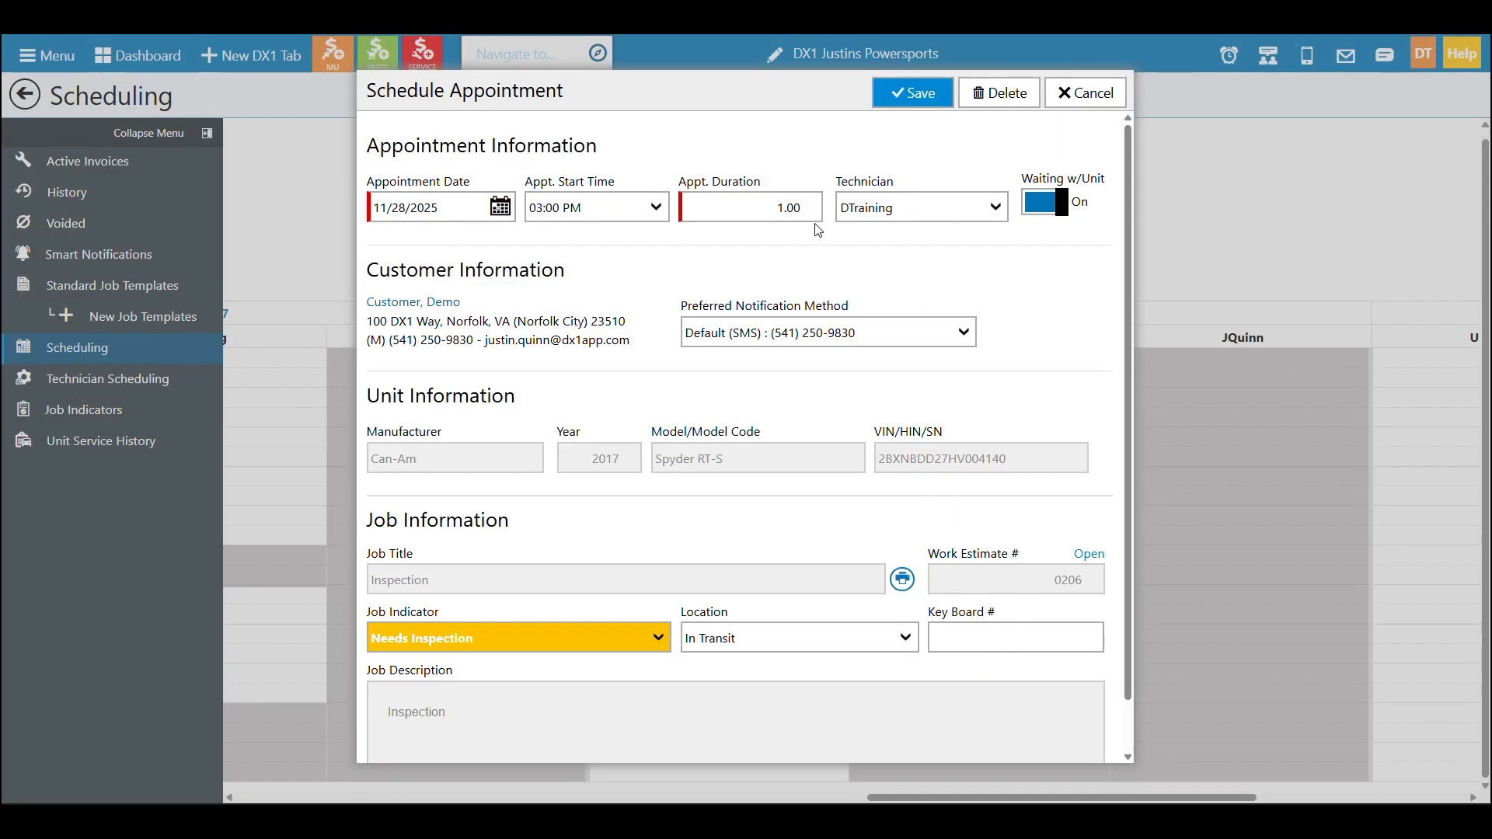
{"action": "left_click", "coordinate": [1071, 93]}
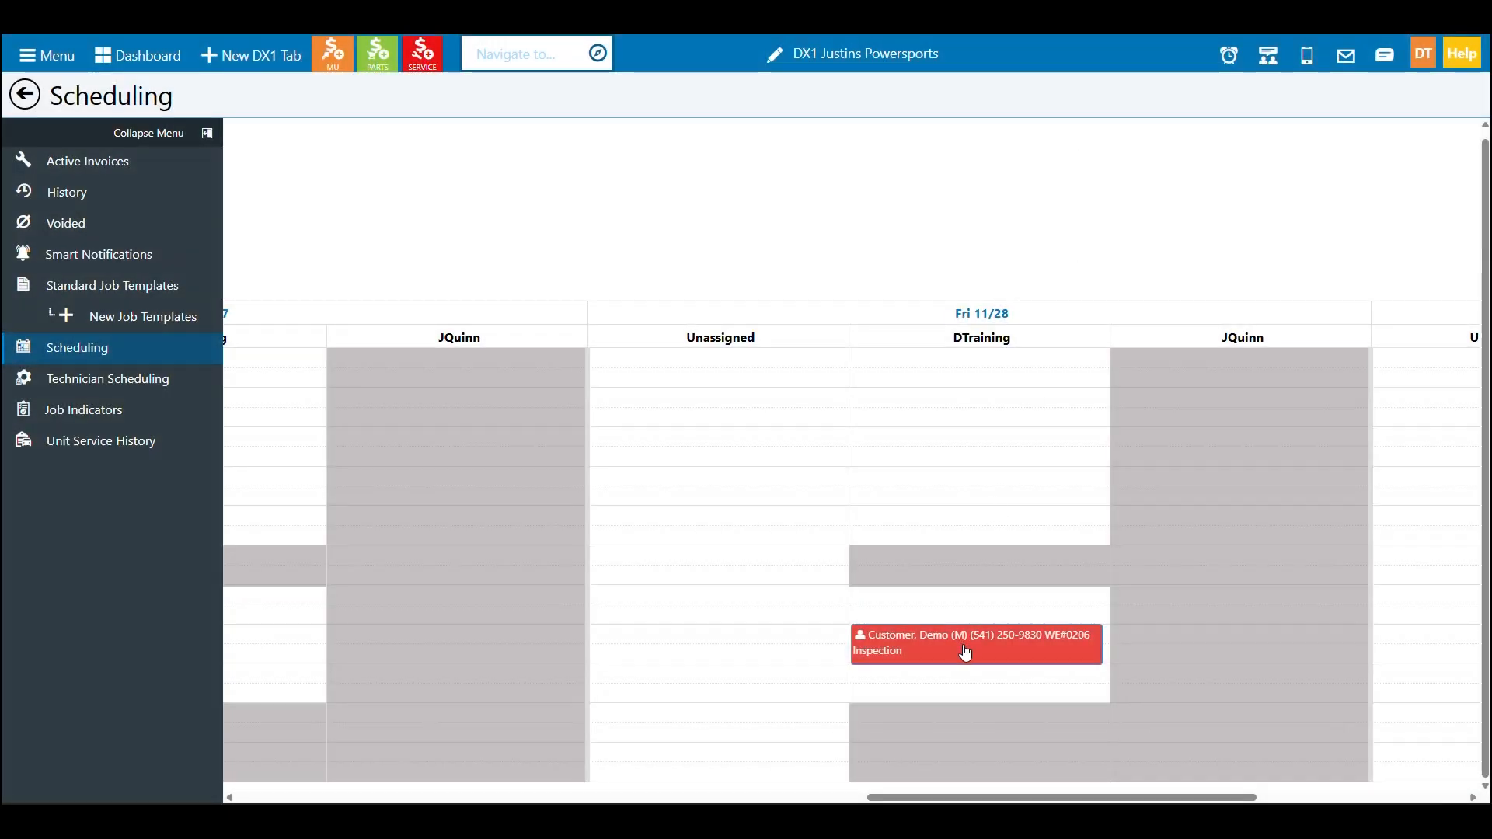
Move the appointment to Thursday, November 27 at 8 am in DTraining's column
{"action": "left_click_drag", "start_coordinate": [966, 653], "coordinate": [290, 376]}
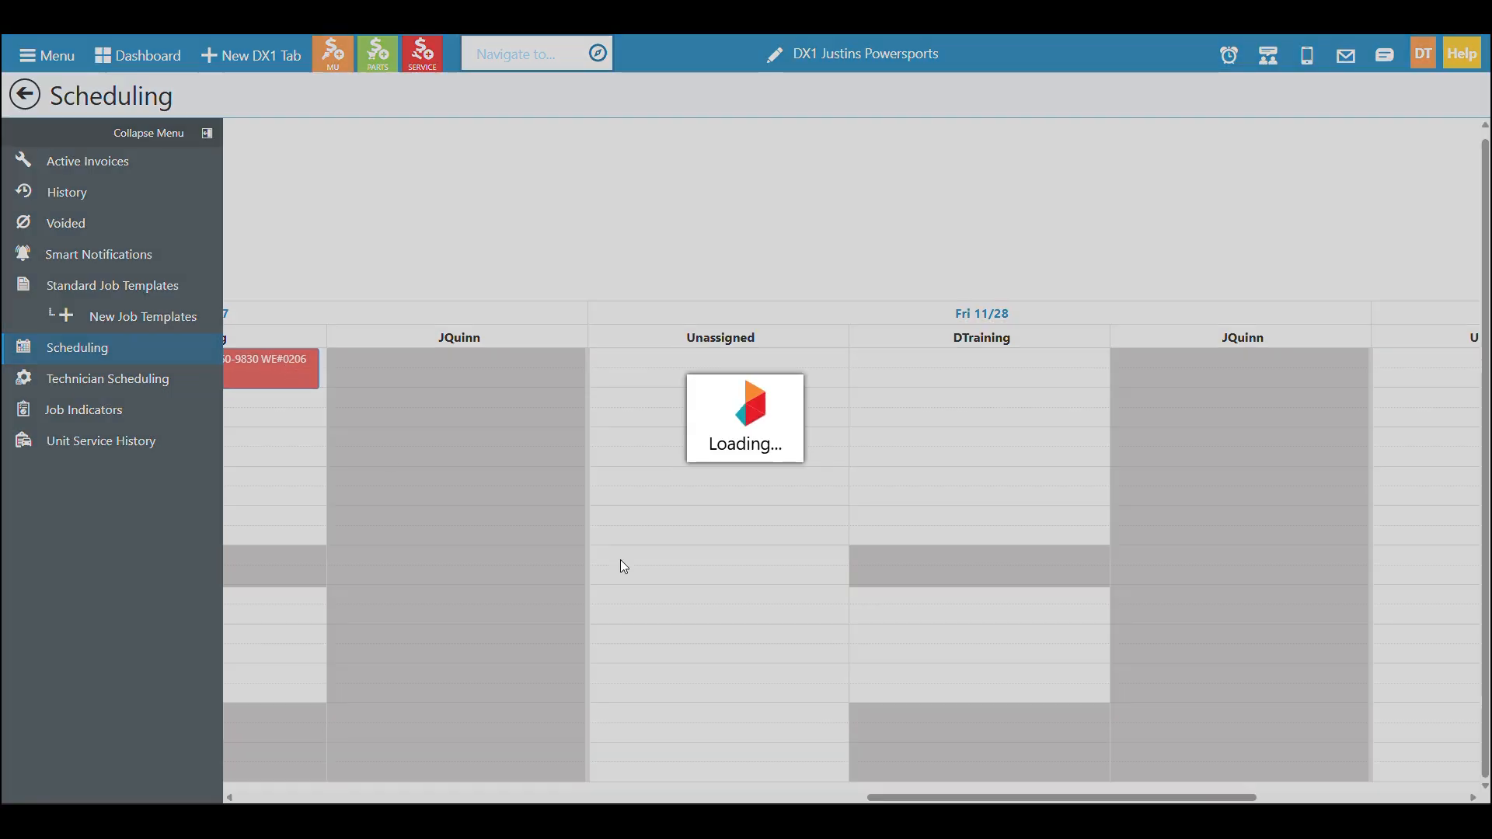
{"action": "left_click_drag", "start_coordinate": [958, 790], "coordinate": [723, 788]}
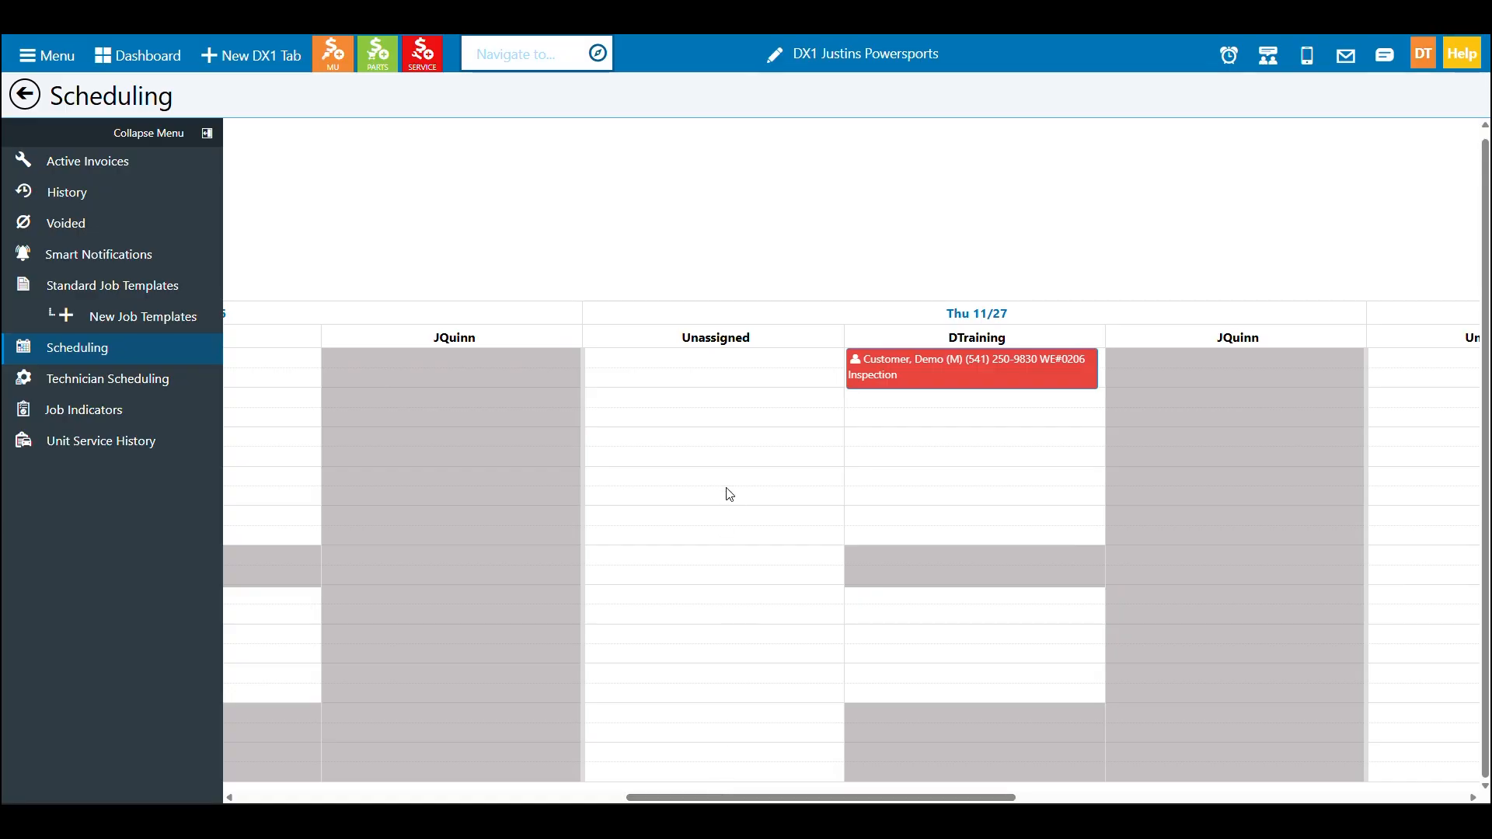
{"action": "scroll", "coordinate": [732, 507], "scroll_direction": "up", "scroll_amount": 1}
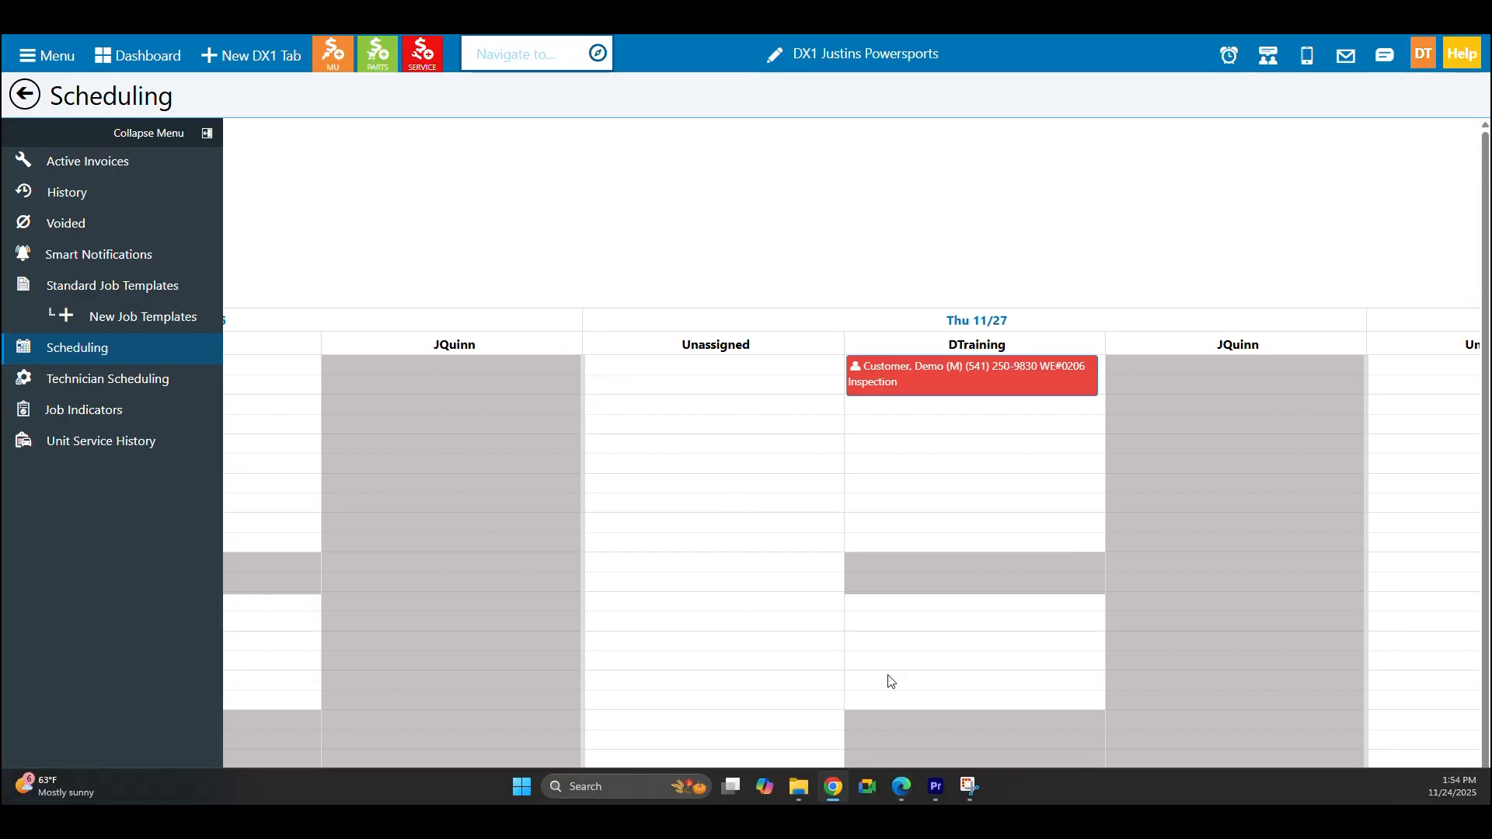
{"action": "left_click_drag", "start_coordinate": [904, 801], "coordinate": [492, 789]}
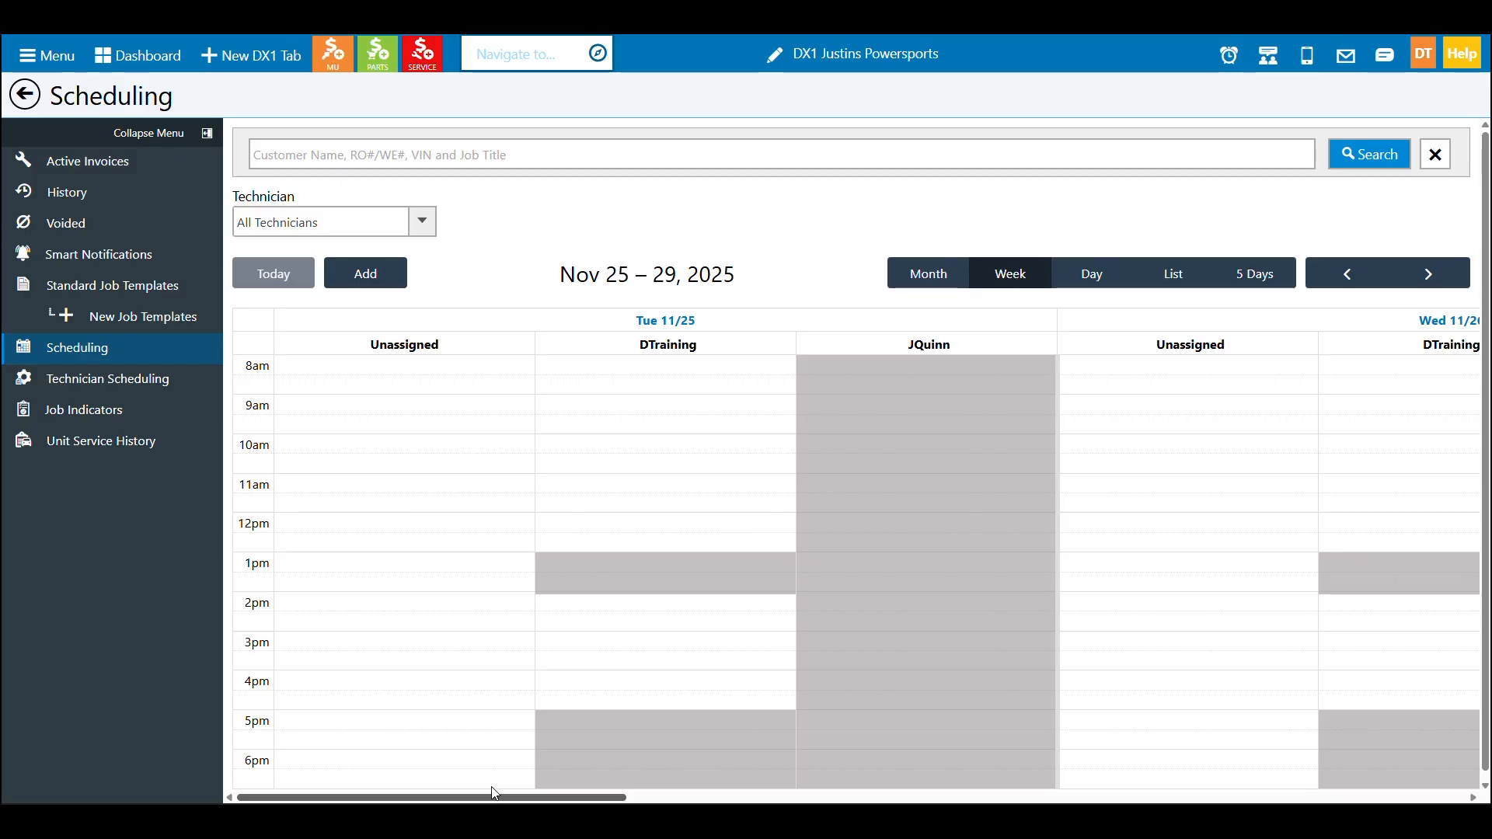
Switch to Day view and go to Thursday, November 27
{"action": "left_click", "coordinate": [1096, 274]}
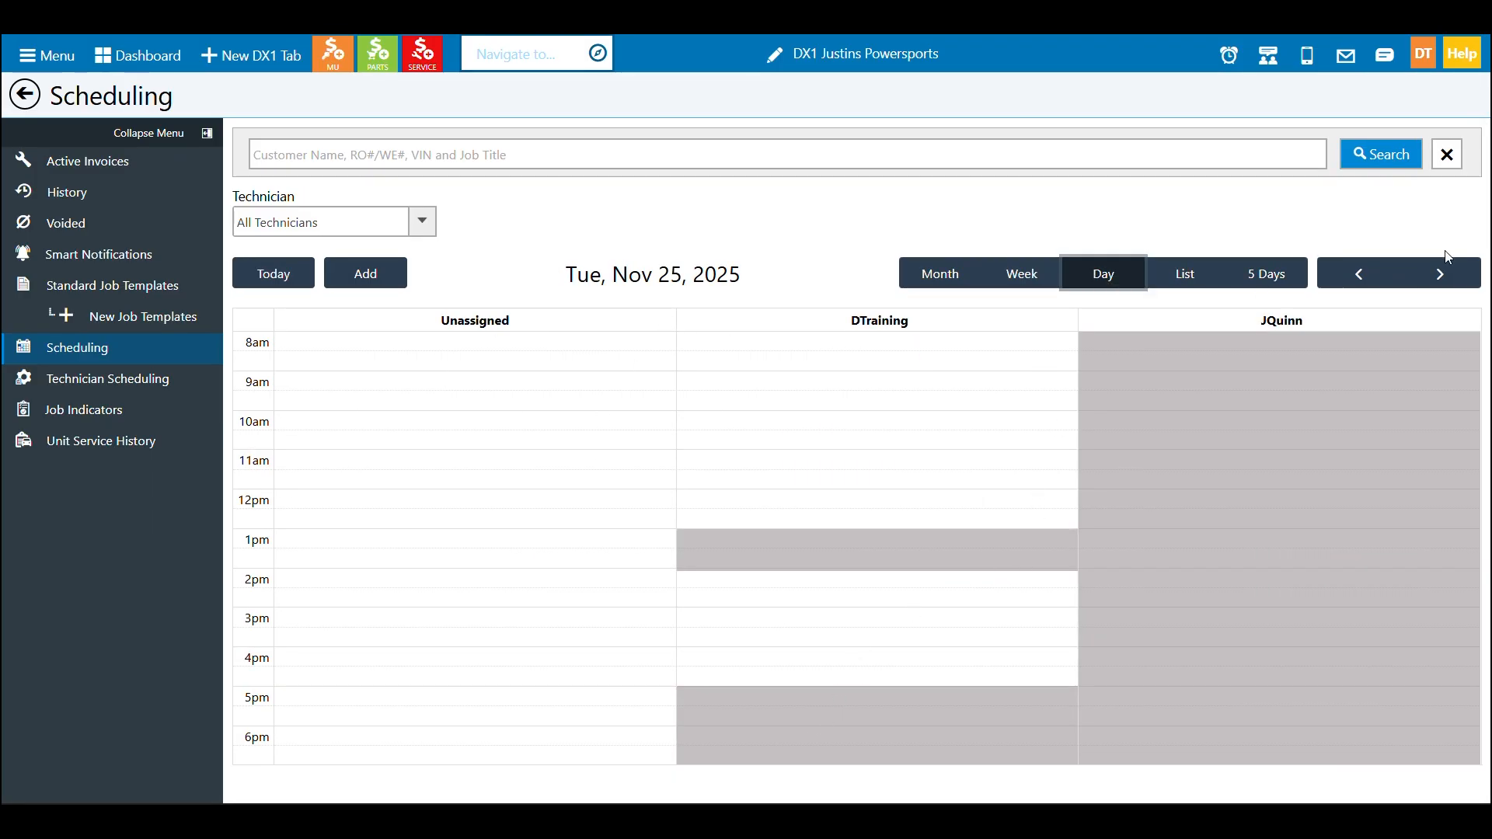
{"action": "left_click", "coordinate": [1450, 274]}
{"action": "left_click", "coordinate": [1457, 273]}
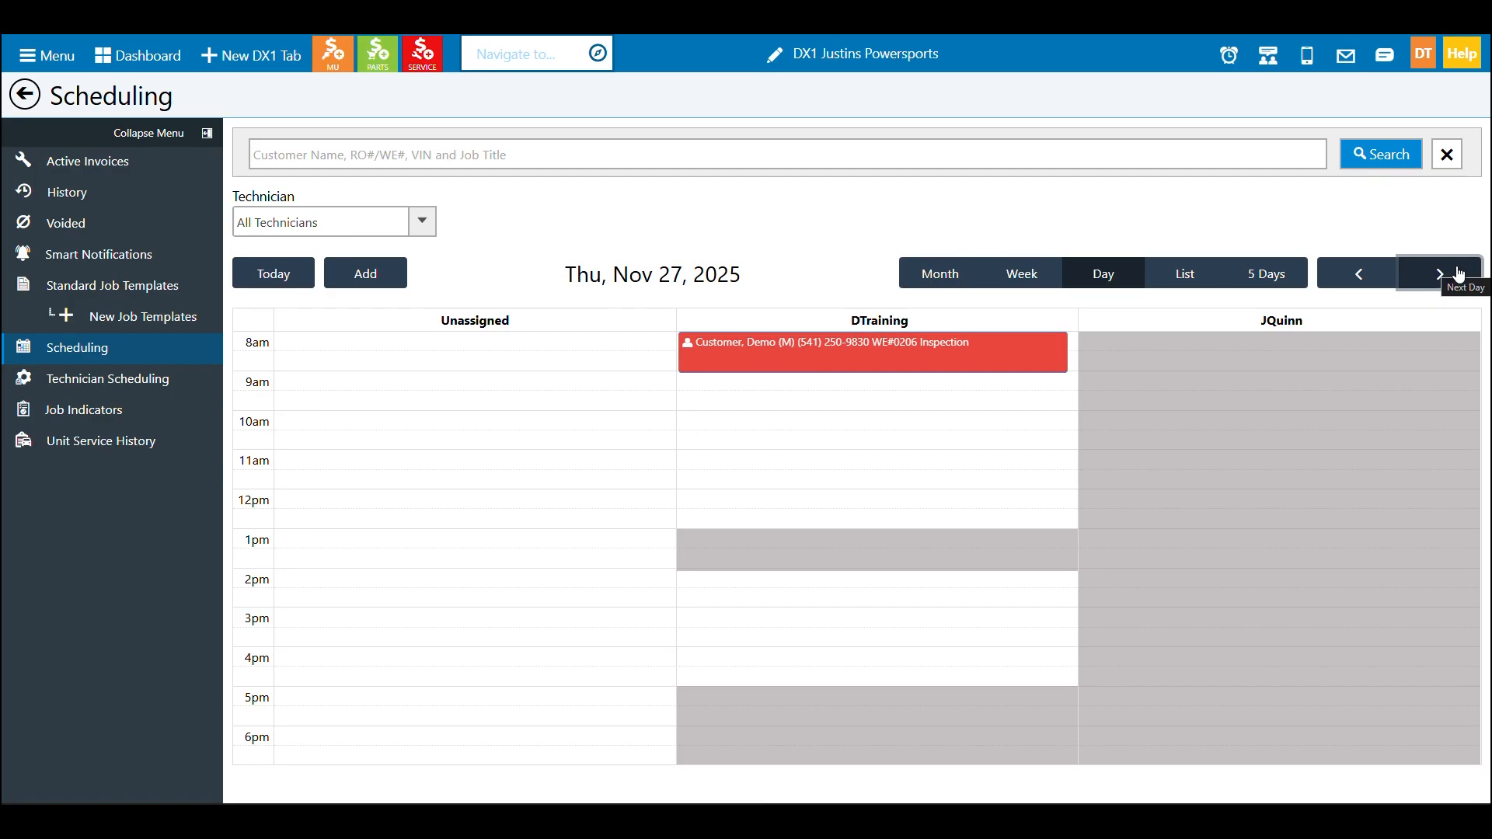
Filter the calendar to technician DTraining and review the List and 5 Days views
{"action": "left_click", "coordinate": [420, 222]}
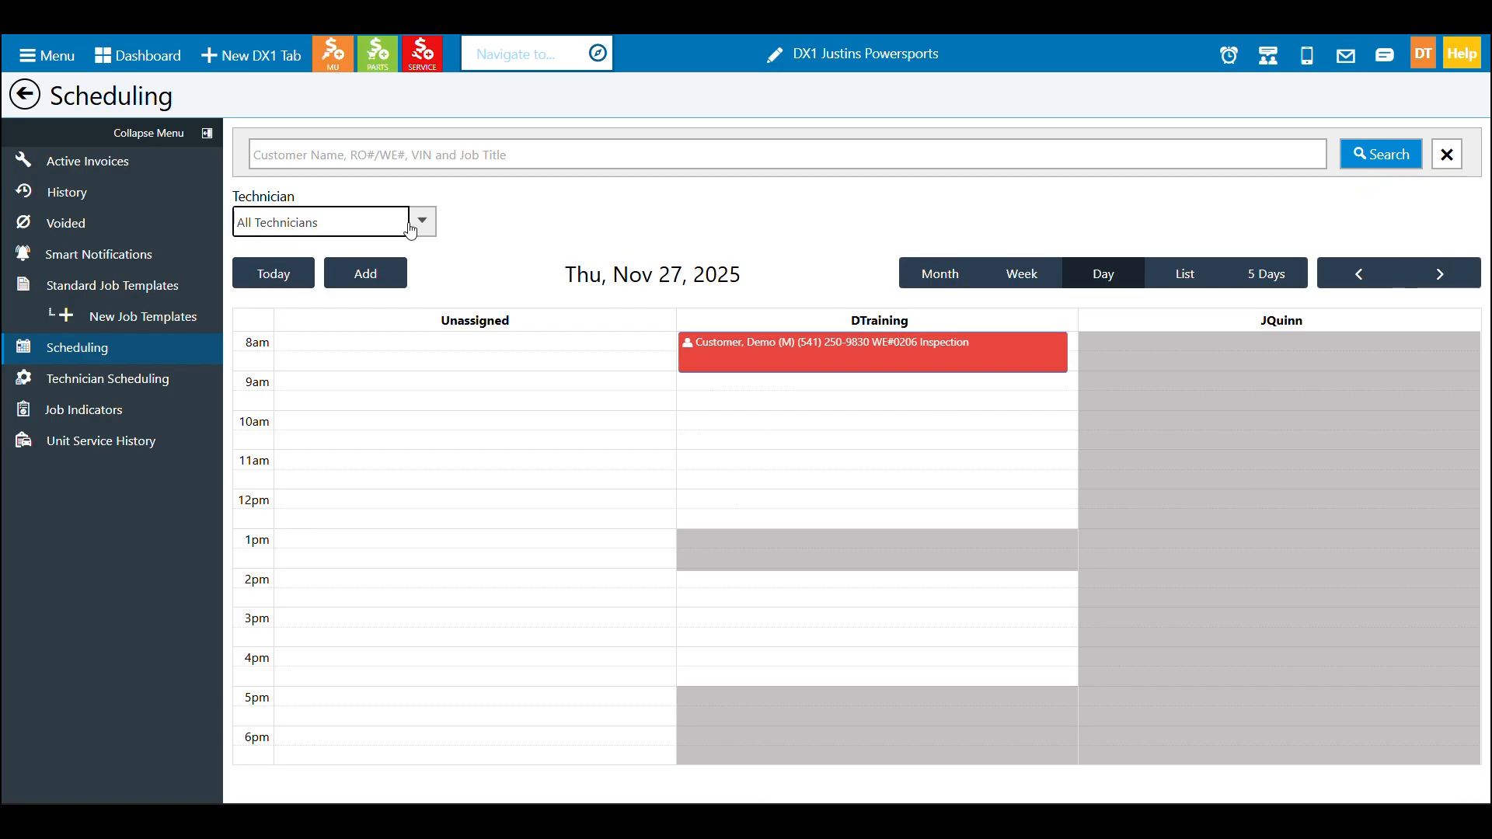
{"action": "left_click", "coordinate": [354, 315]}
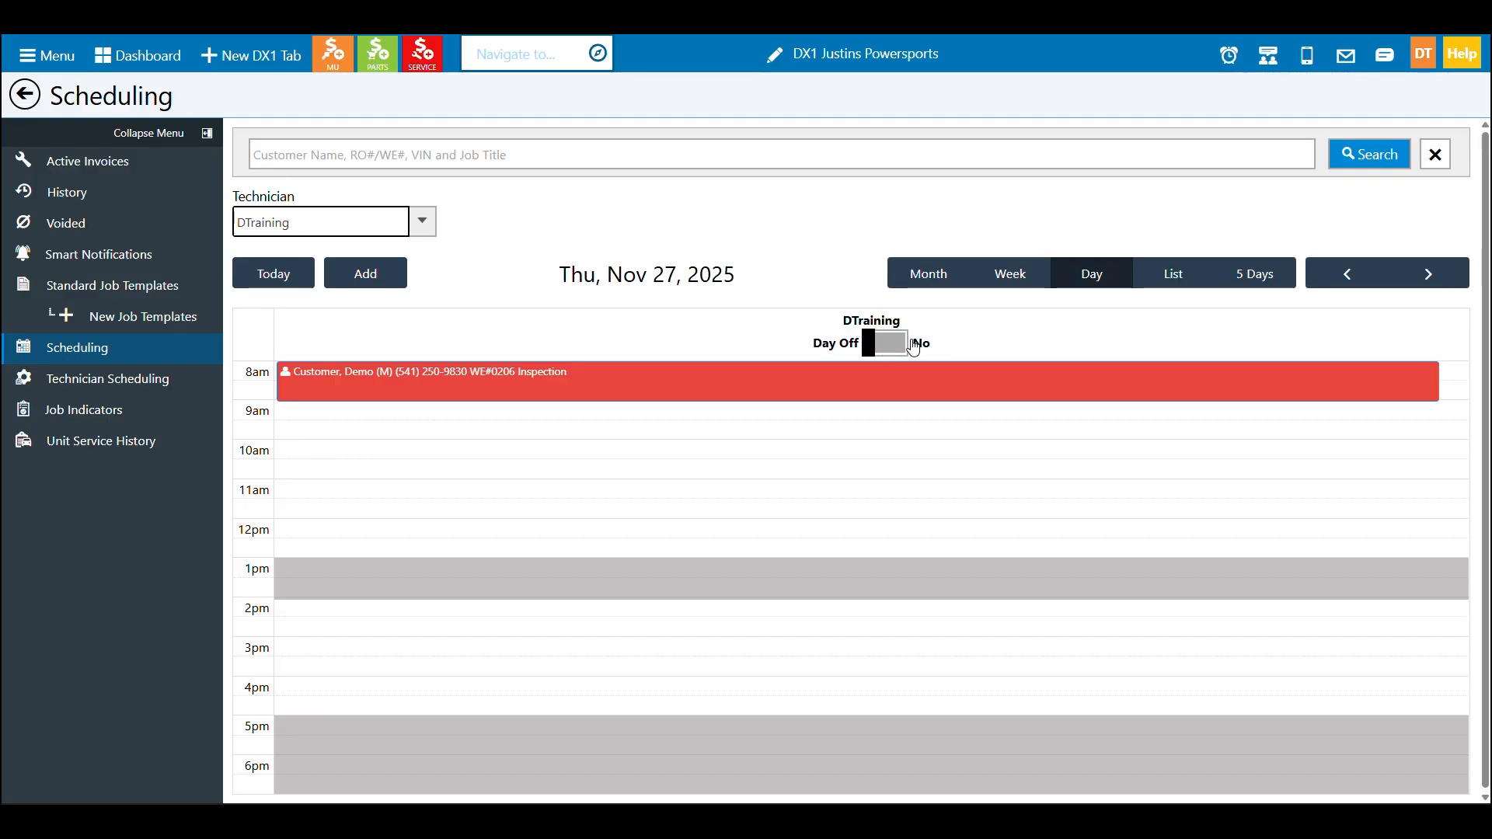
{"action": "left_click", "coordinate": [1191, 282]}
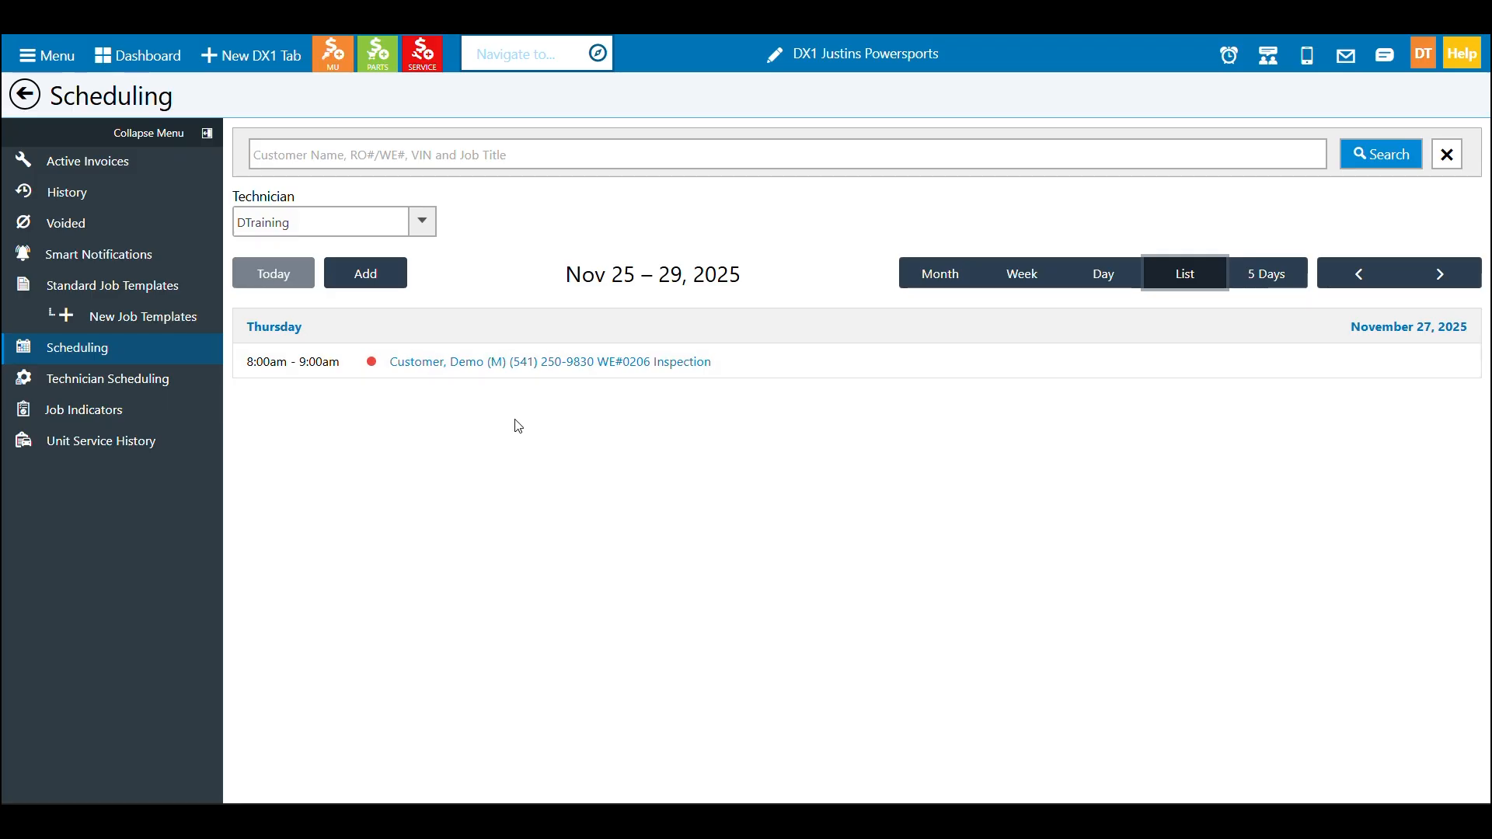
{"action": "left_click", "coordinate": [1267, 276]}
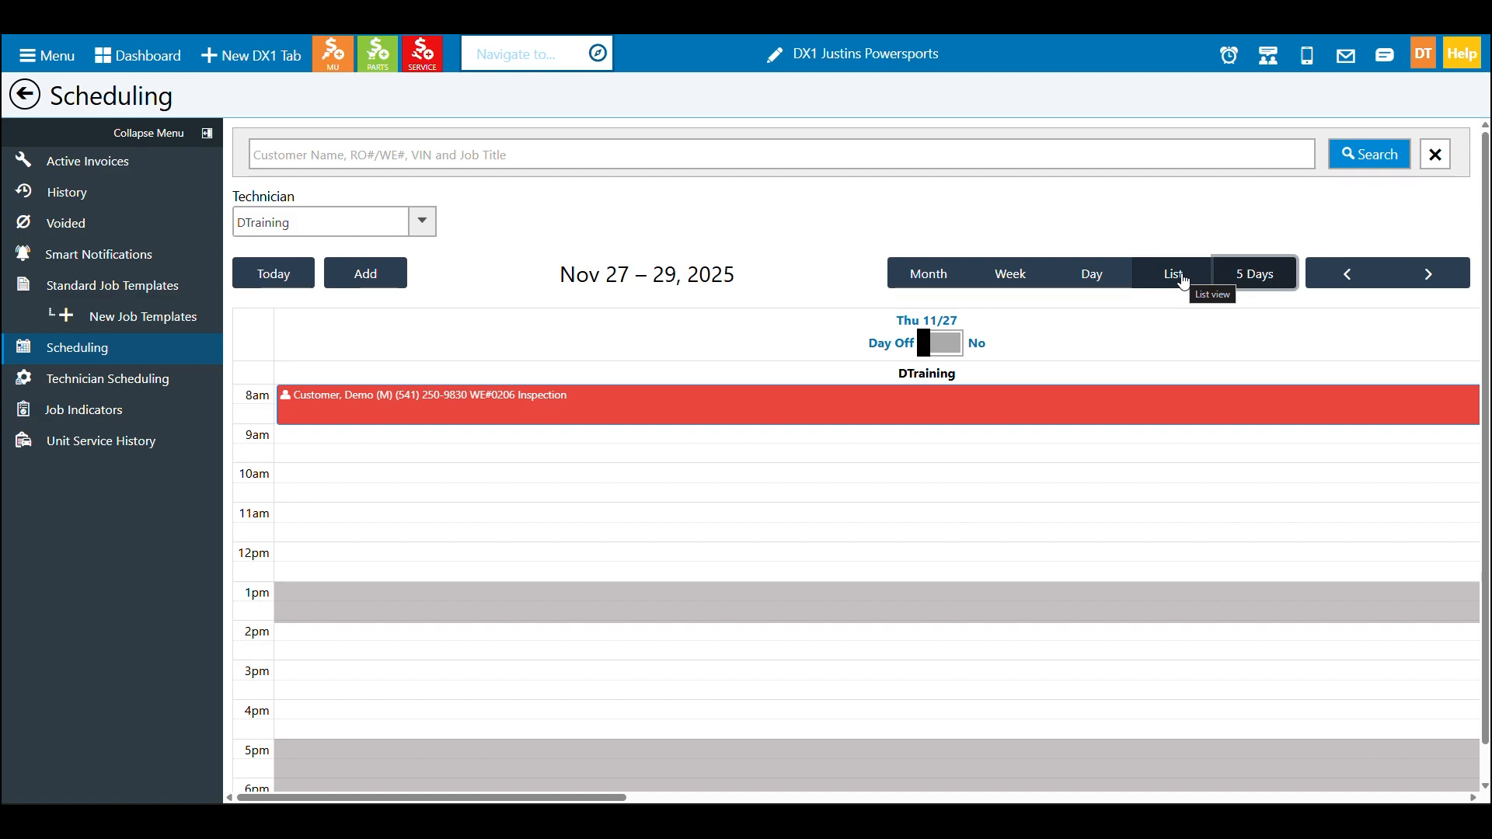
Show all active invoice types and collapse the invoice groups in Active Invoices
{"action": "left_click", "coordinate": [140, 168]}
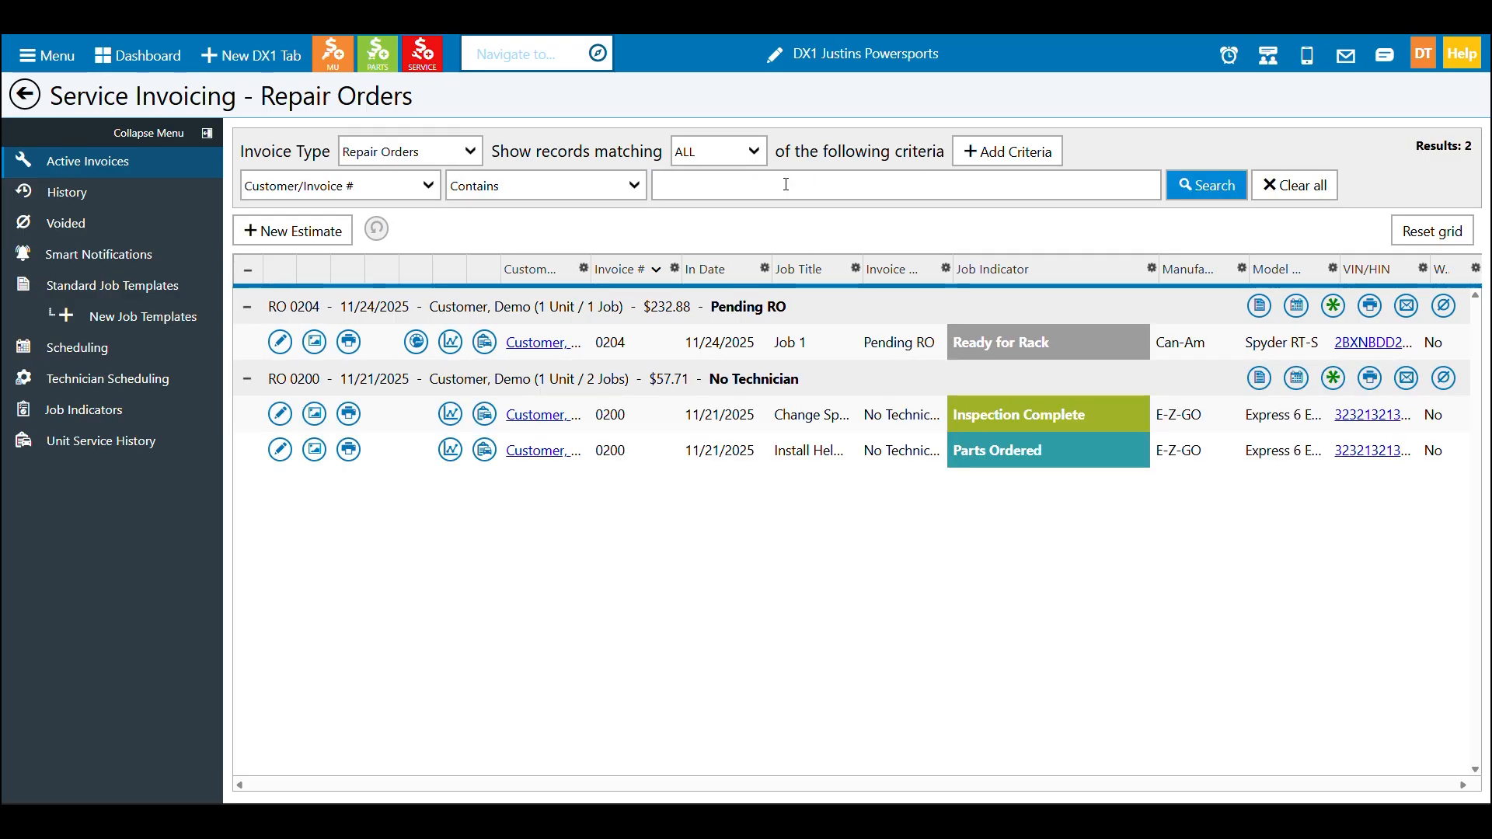
{"action": "left_click", "coordinate": [459, 151]}
{"action": "left_click", "coordinate": [456, 221]}
{"action": "left_click", "coordinate": [1201, 187]}
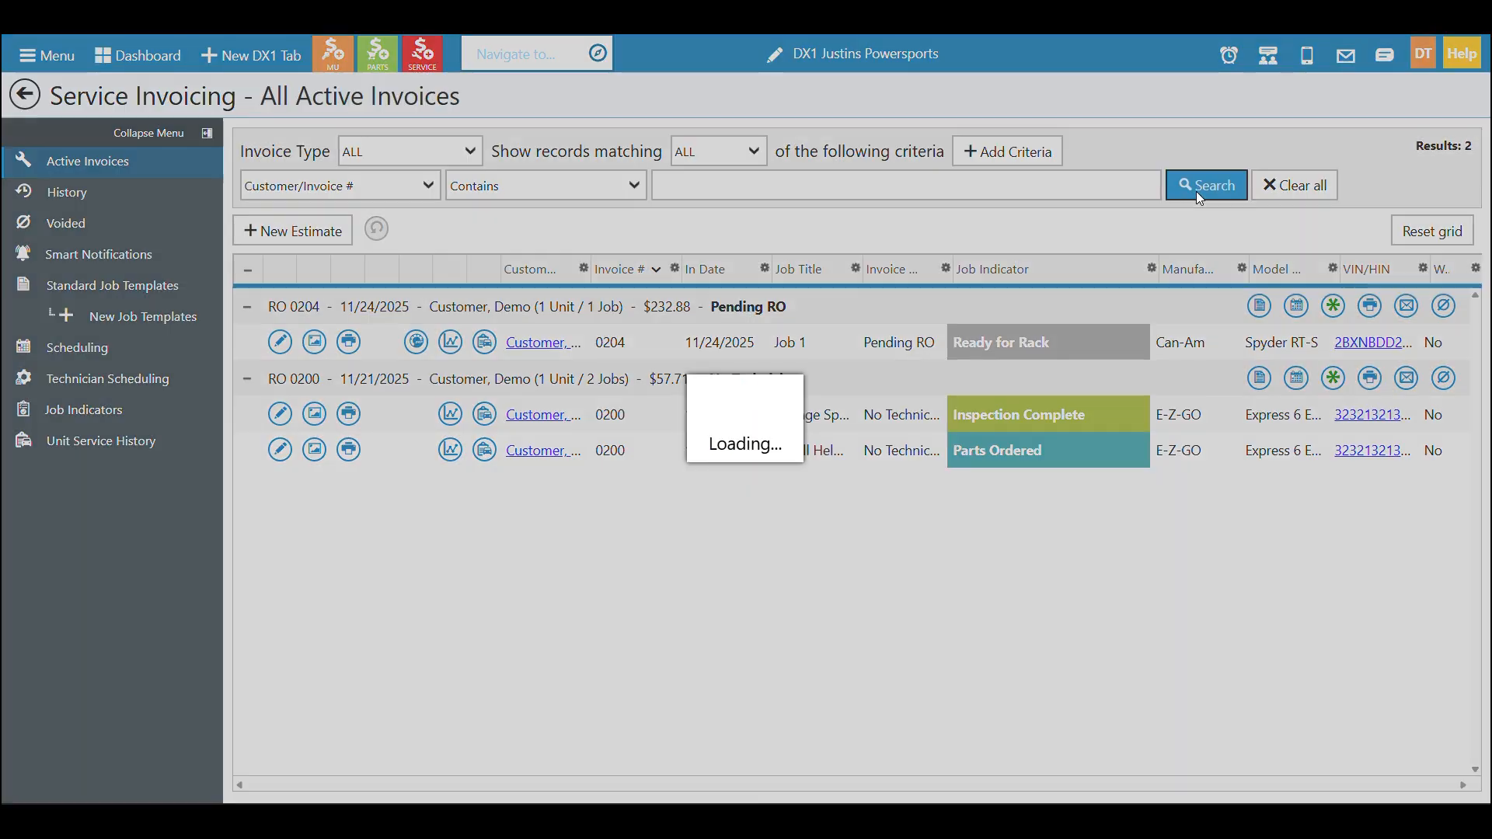
{"action": "left_click", "coordinate": [248, 272]}
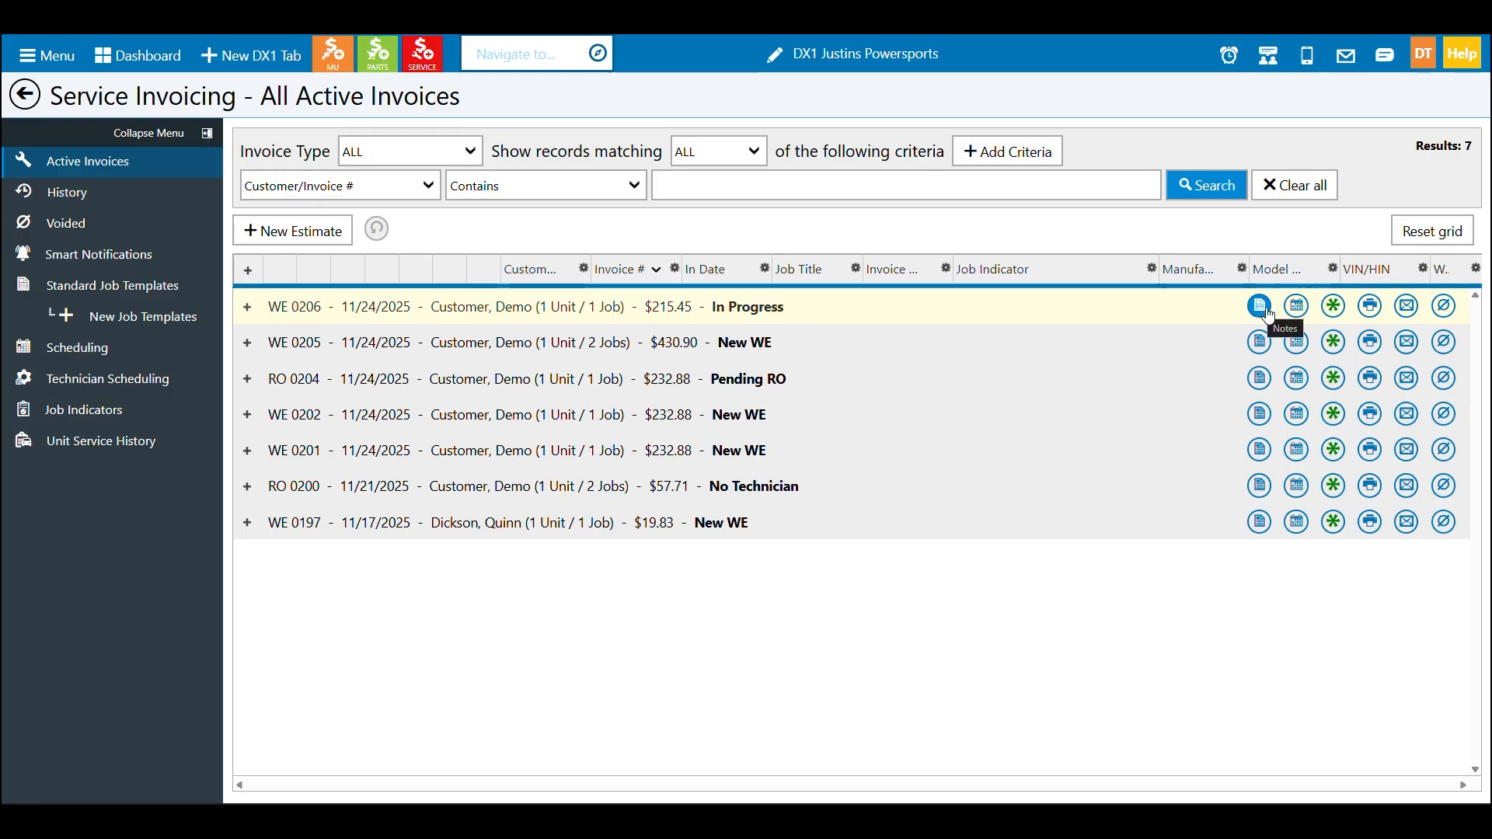
Open work estimate 0206's Inspection appointment and change its start time to 08:30 AM
{"action": "left_click", "coordinate": [1298, 306]}
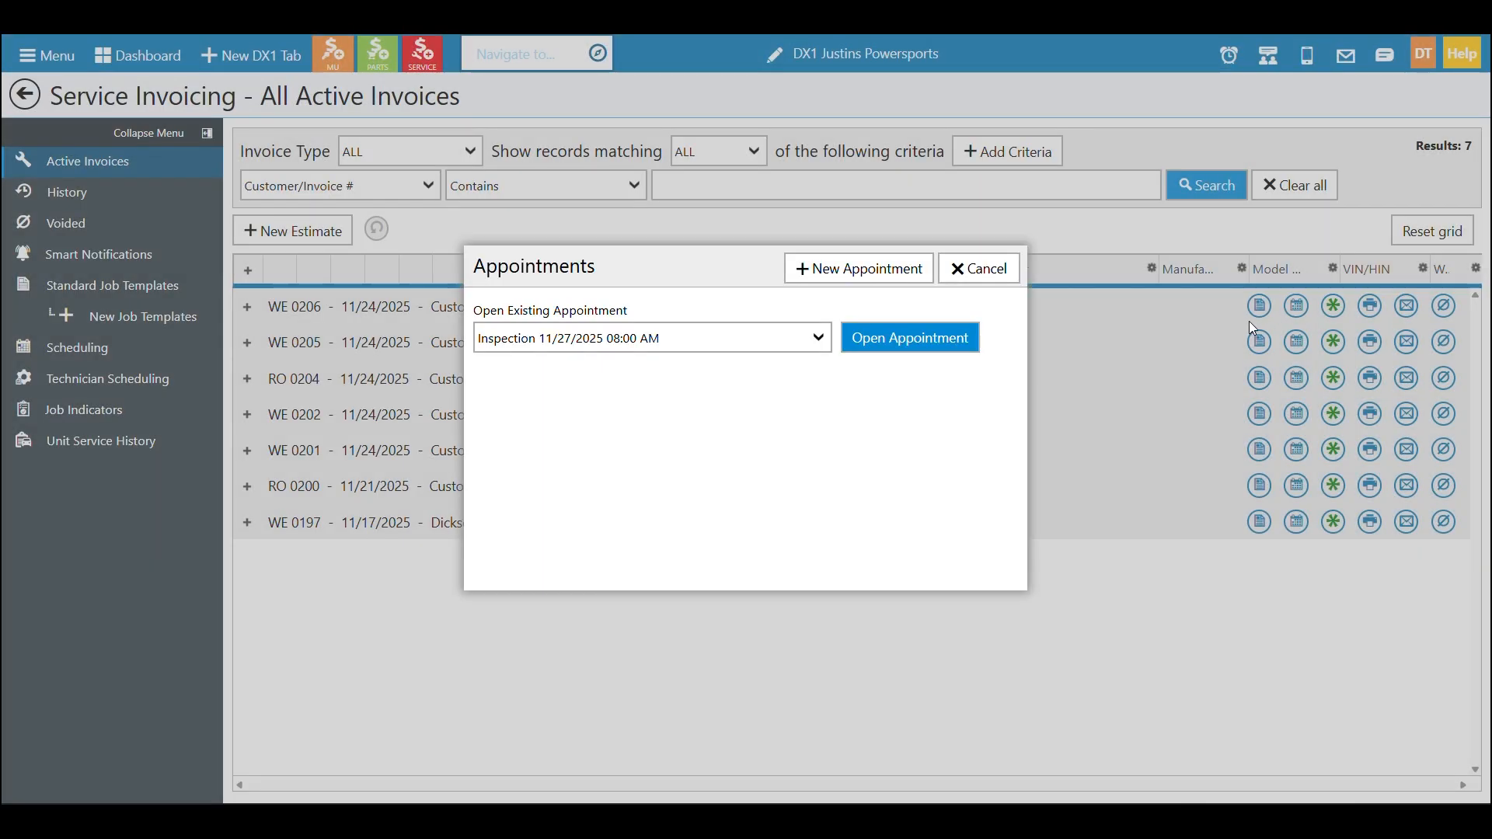
{"action": "left_click", "coordinate": [821, 348]}
{"action": "left_click", "coordinate": [925, 340]}
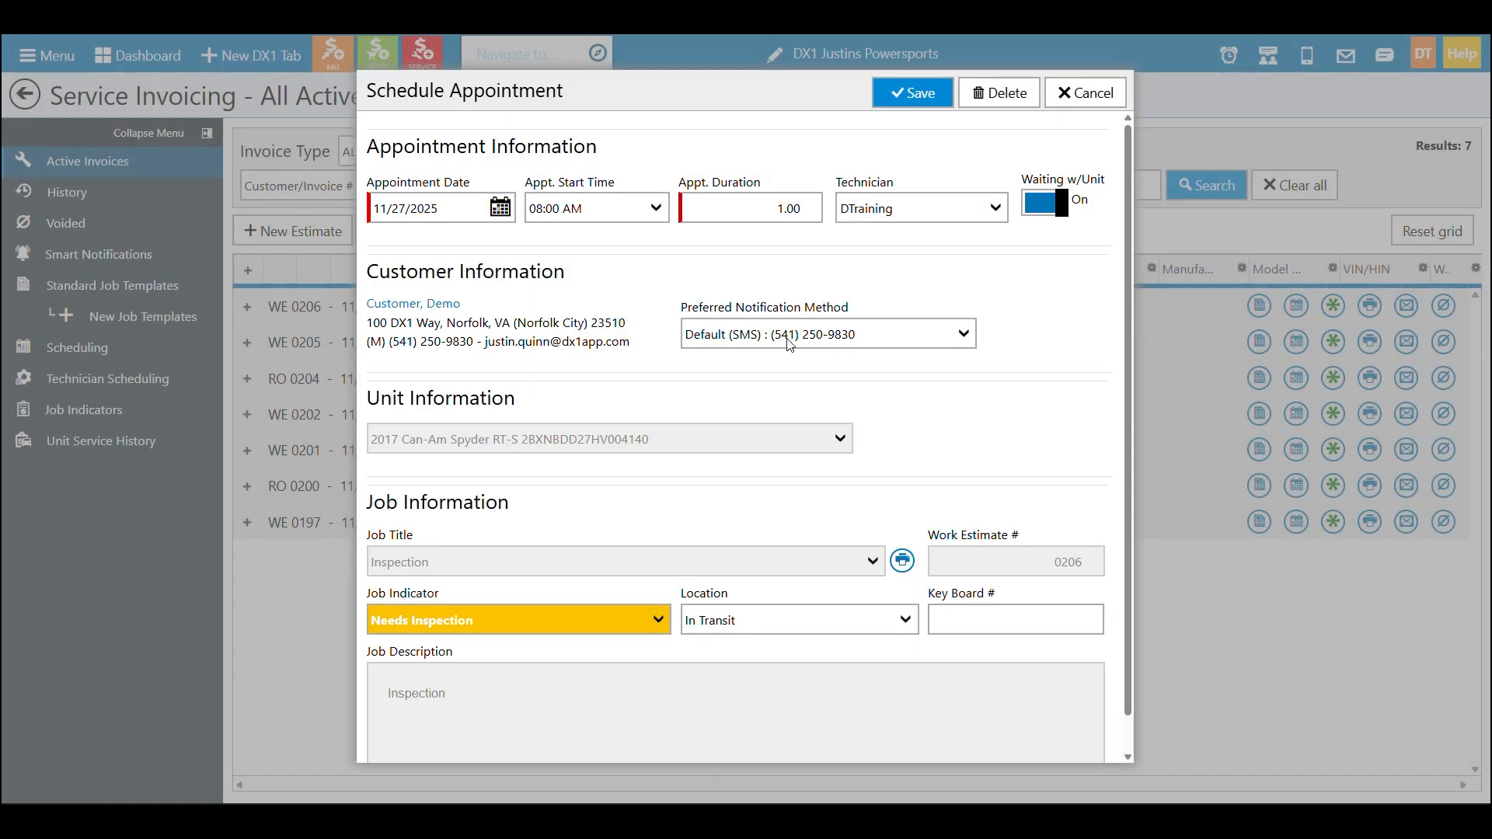
{"action": "left_click", "coordinate": [656, 208]}
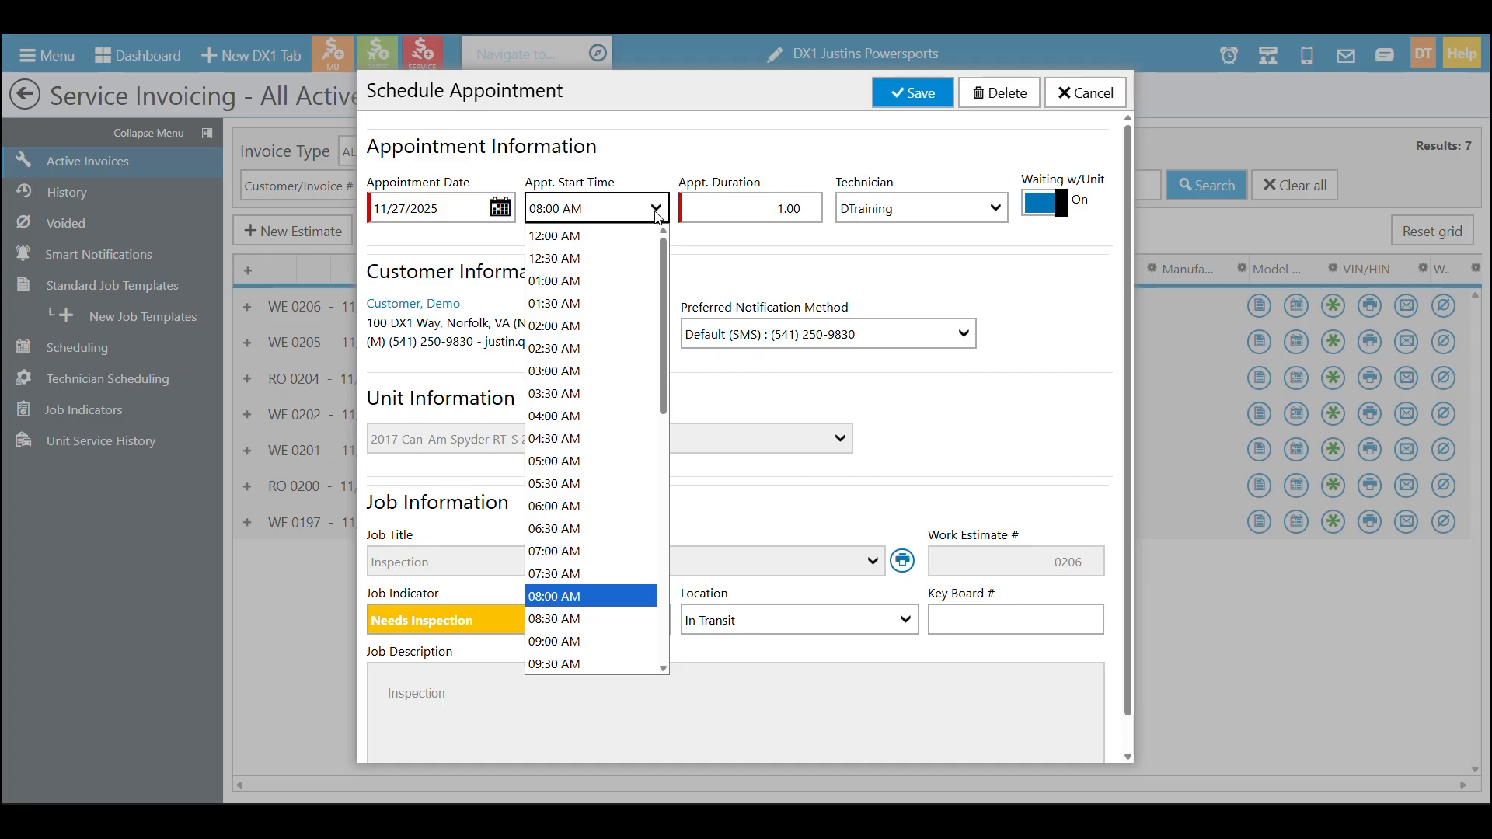
{"action": "left_click", "coordinate": [608, 622]}
{"action": "left_click", "coordinate": [906, 94]}
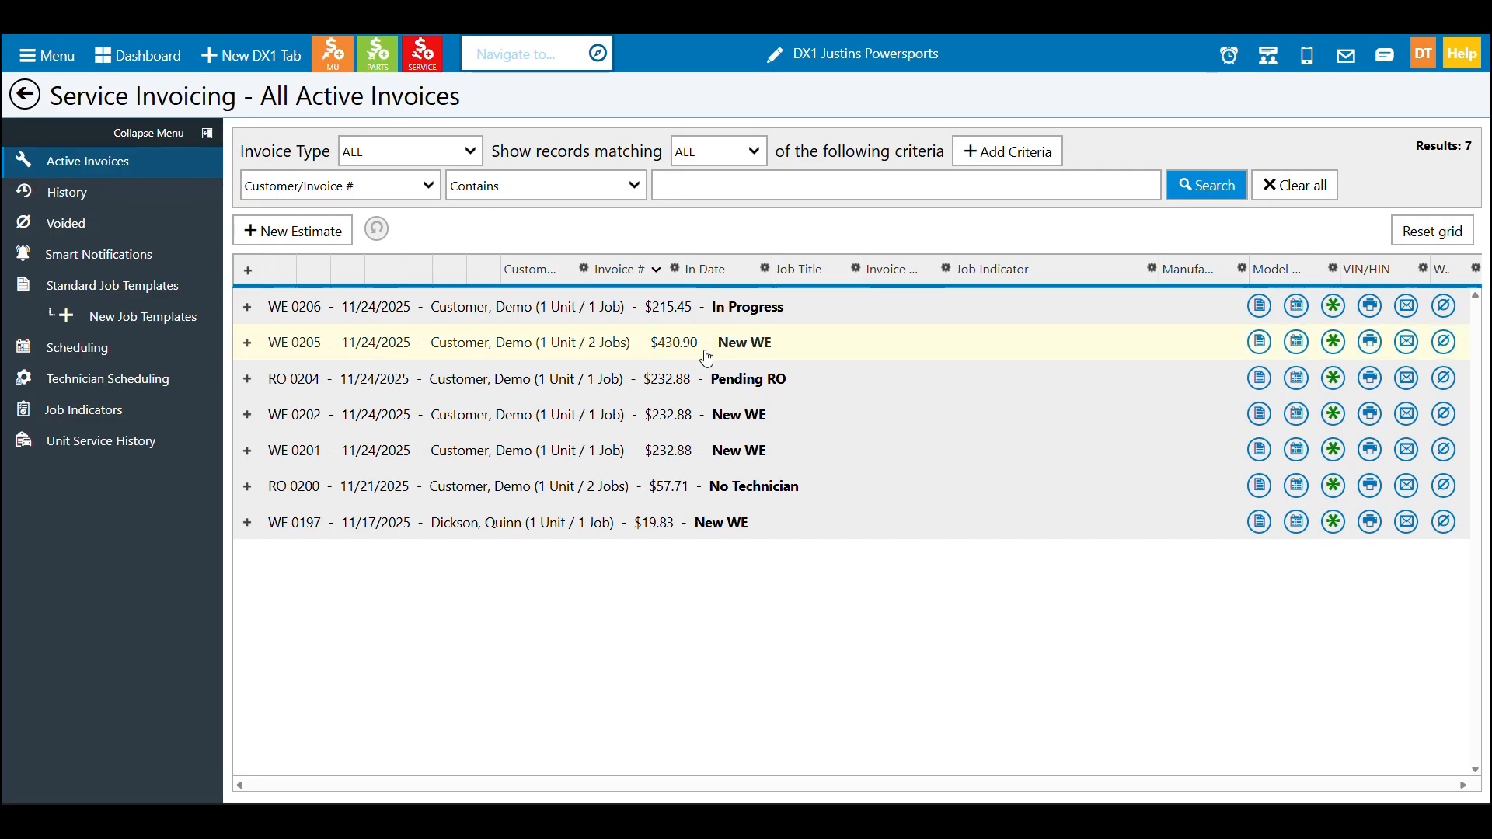
{"action": "left_click", "coordinate": [1296, 306]}
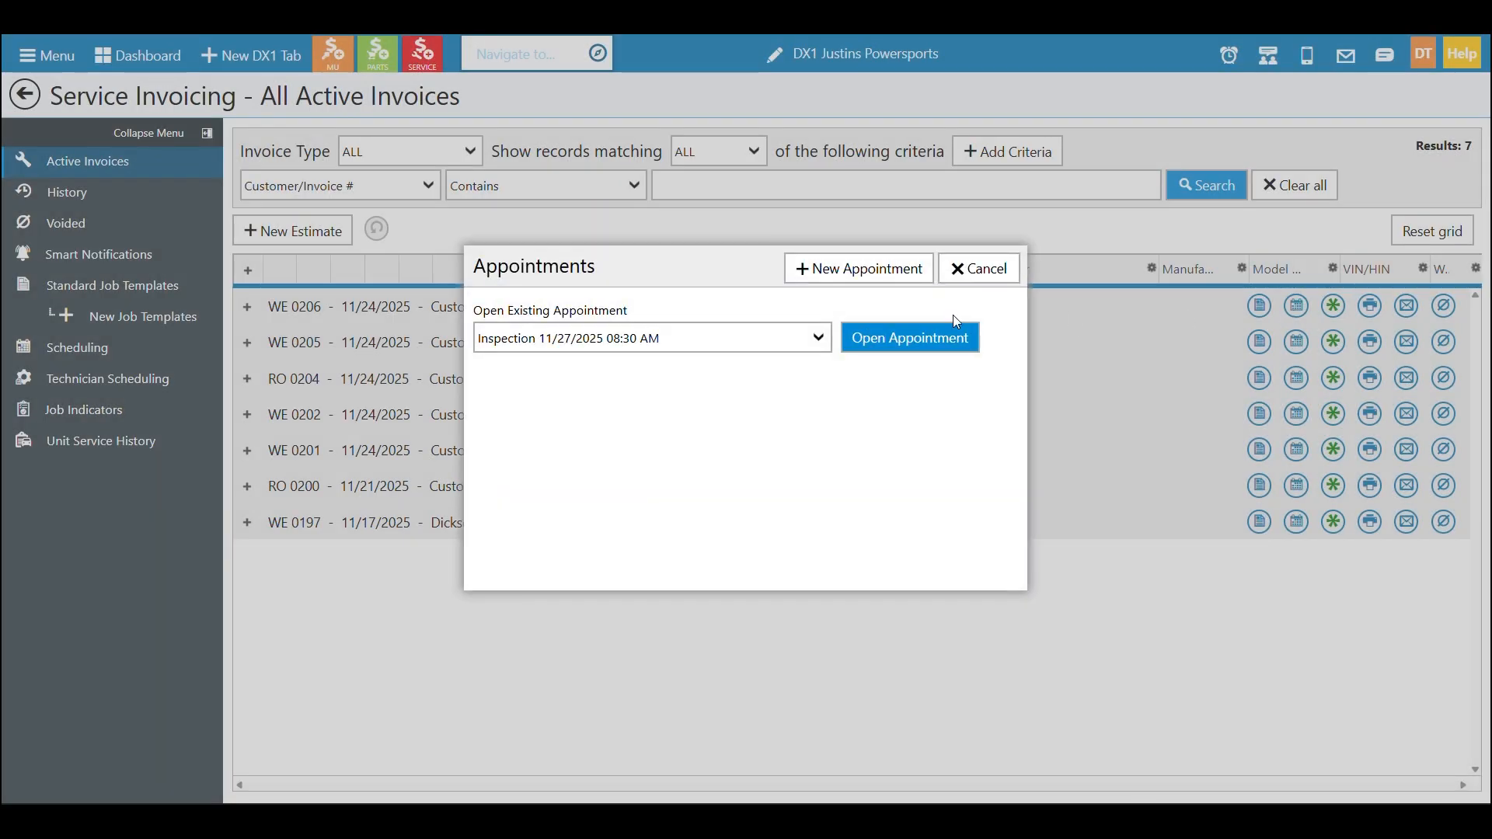
{"action": "left_click", "coordinate": [867, 268]}
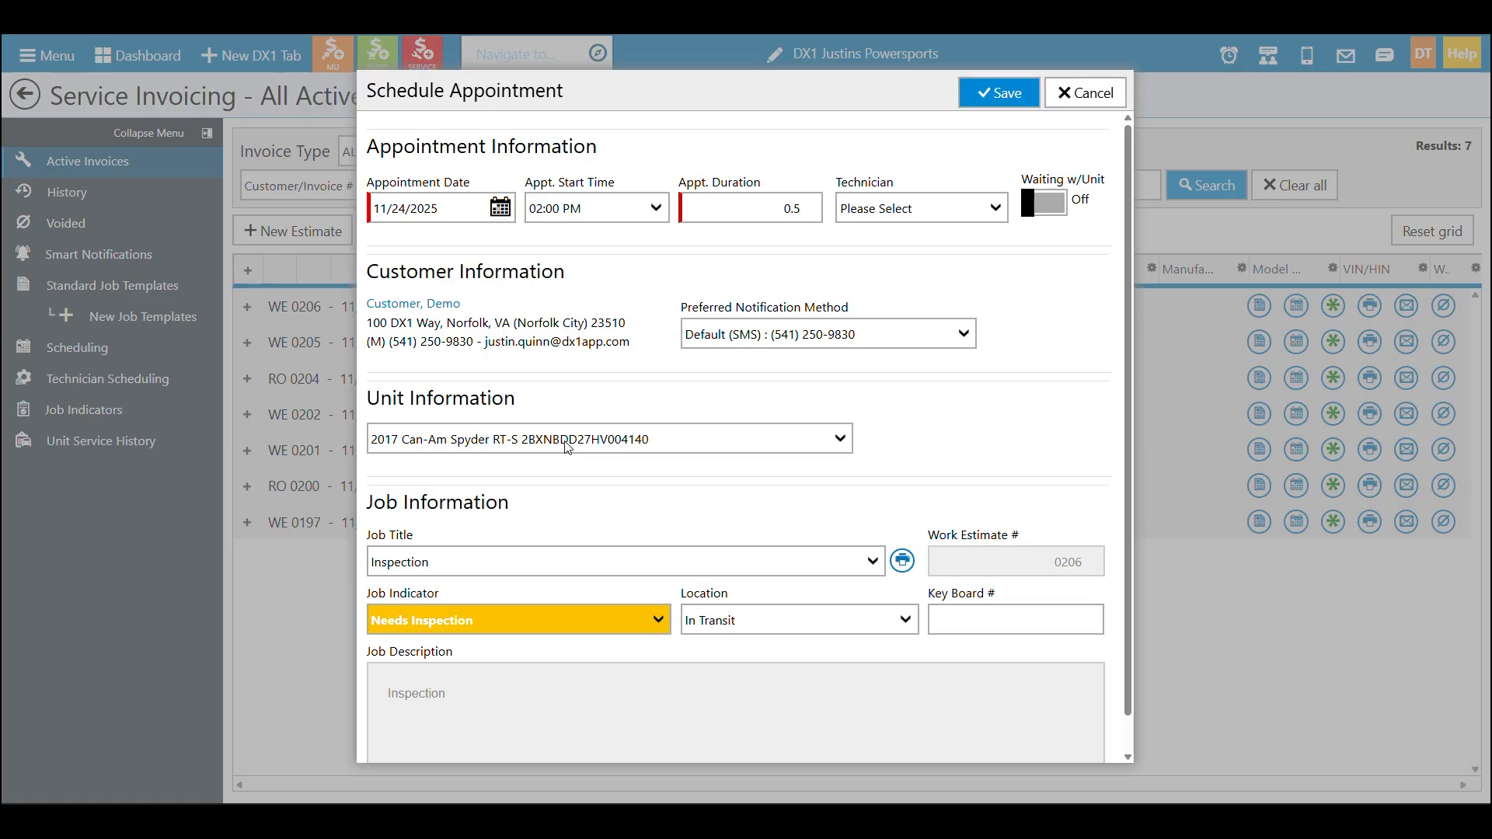
{"action": "left_click", "coordinate": [1062, 101]}
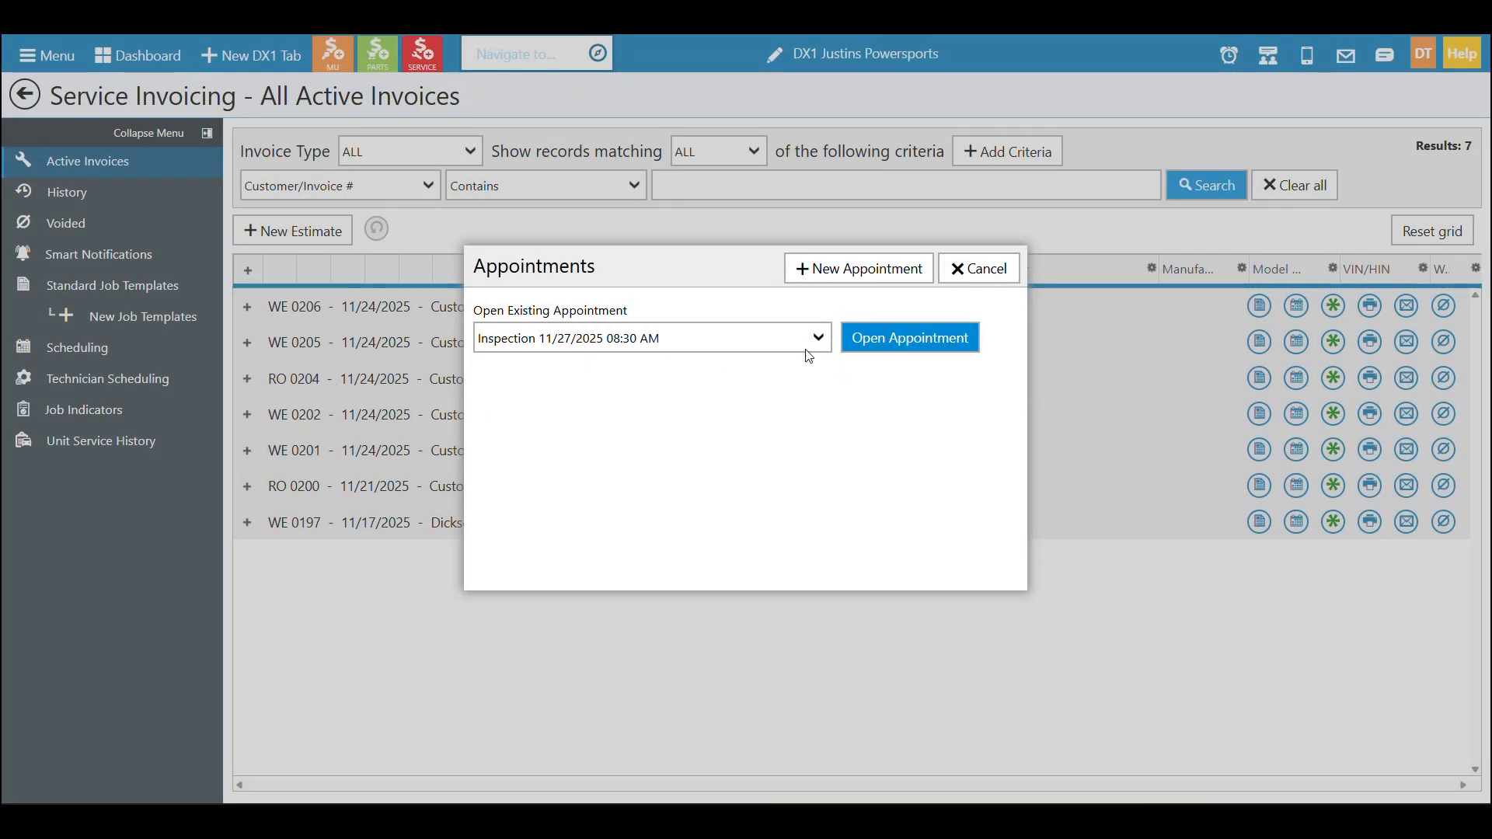
Open work estimate 0206 and add the customer's 2025 Denago EV Nomad XL unit to it
{"action": "left_click", "coordinate": [986, 274]}
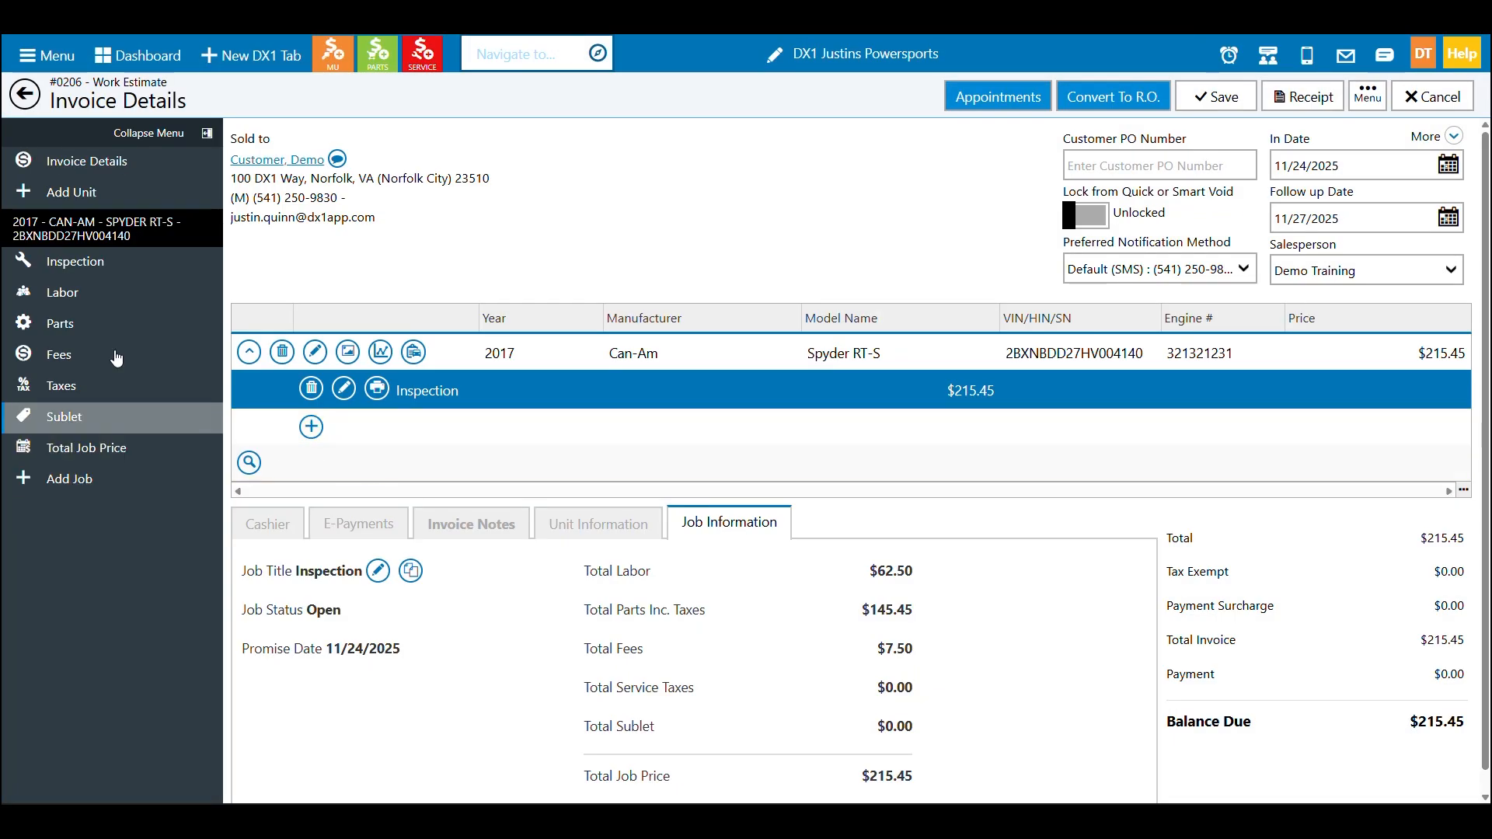
{"action": "left_click", "coordinate": [114, 197]}
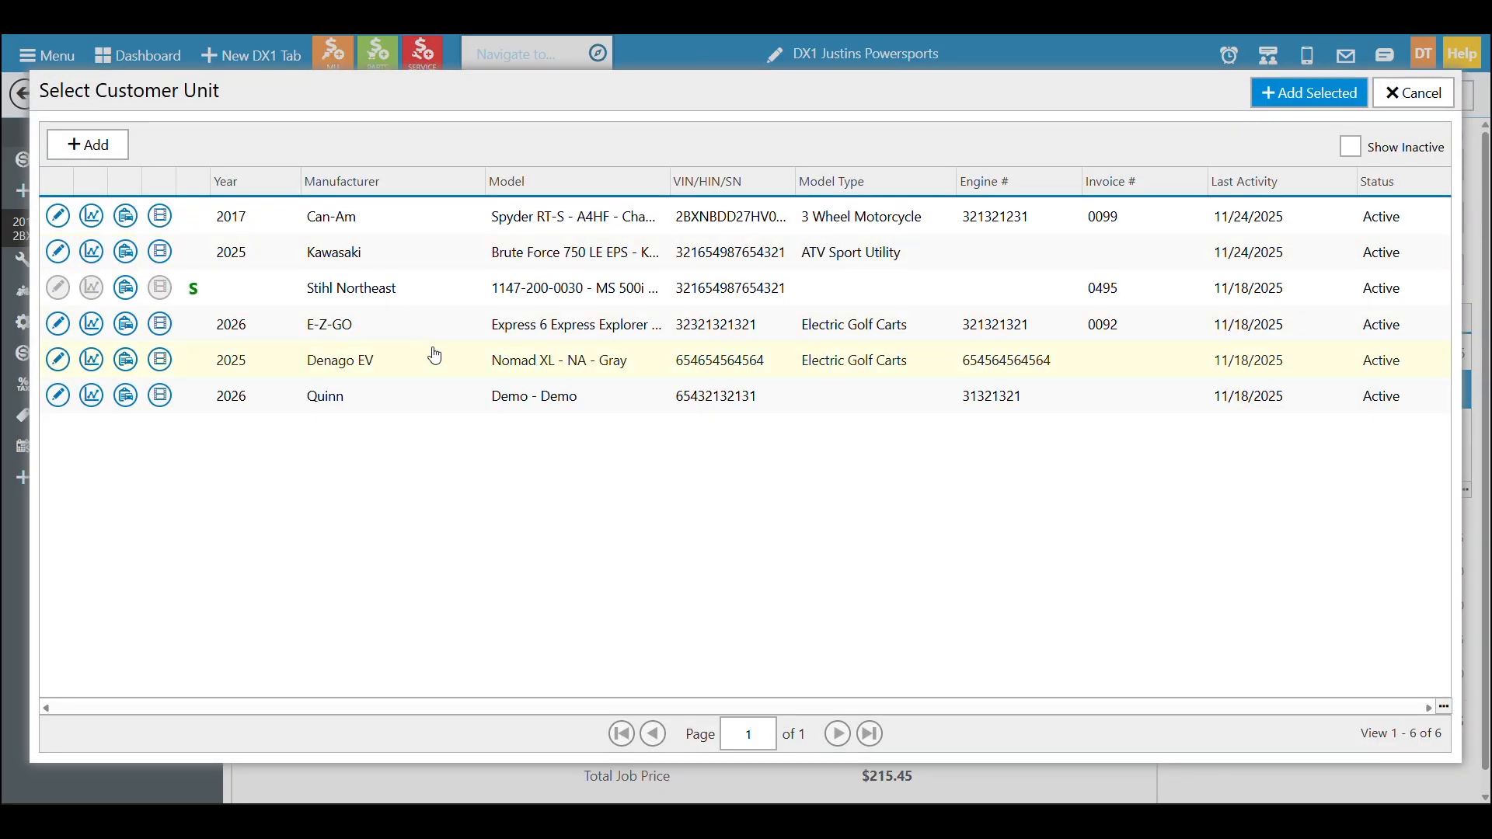
{"action": "left_click", "coordinate": [433, 362]}
{"action": "left_click", "coordinate": [1281, 94]}
{"action": "left_click", "coordinate": [1217, 108]}
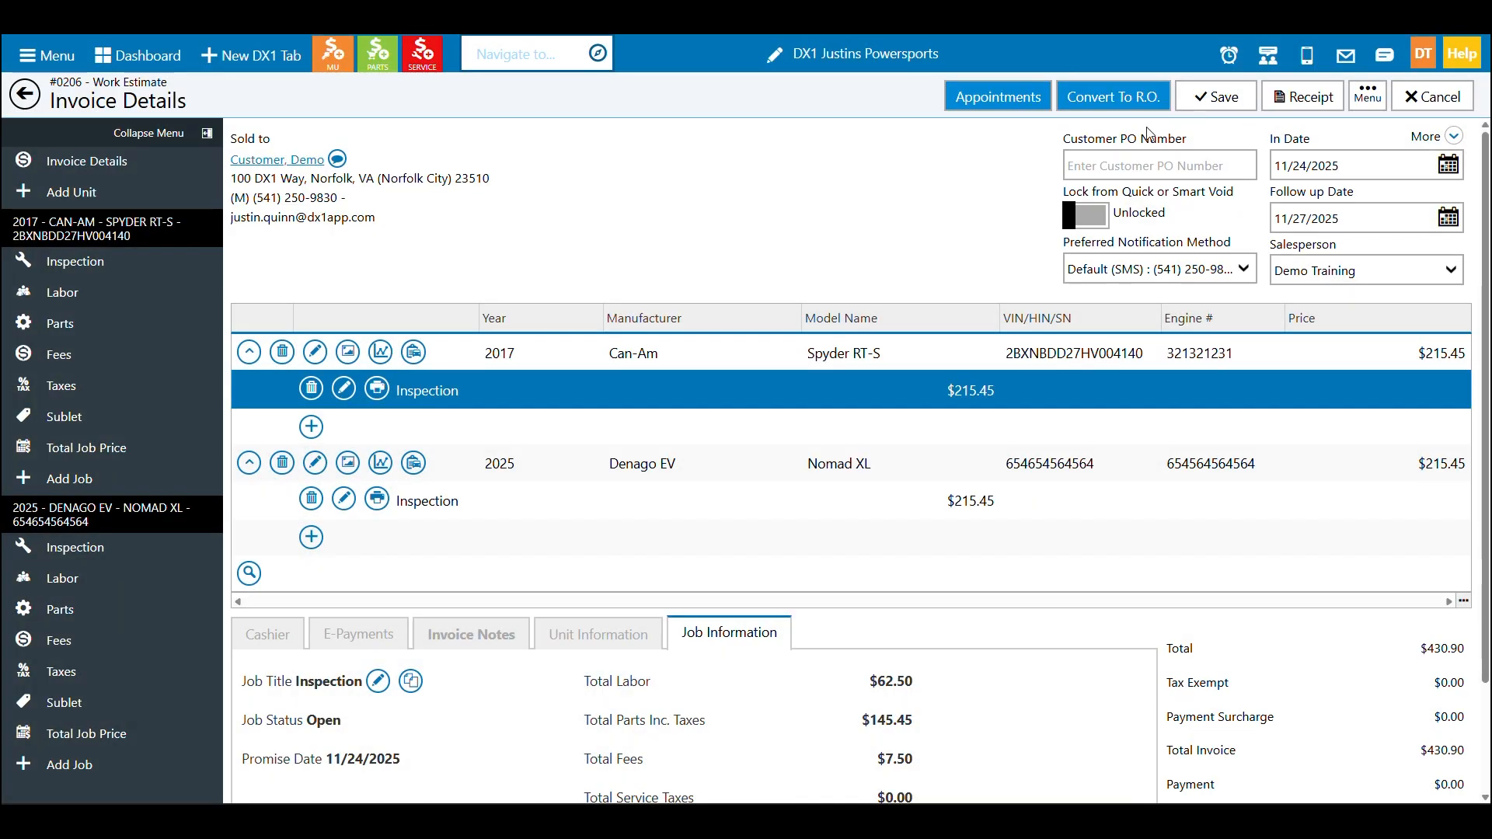
Book a new appointment for the 2025 Denago EV Nomad XL unit with job indicator Contact Customer
{"action": "left_click", "coordinate": [989, 99]}
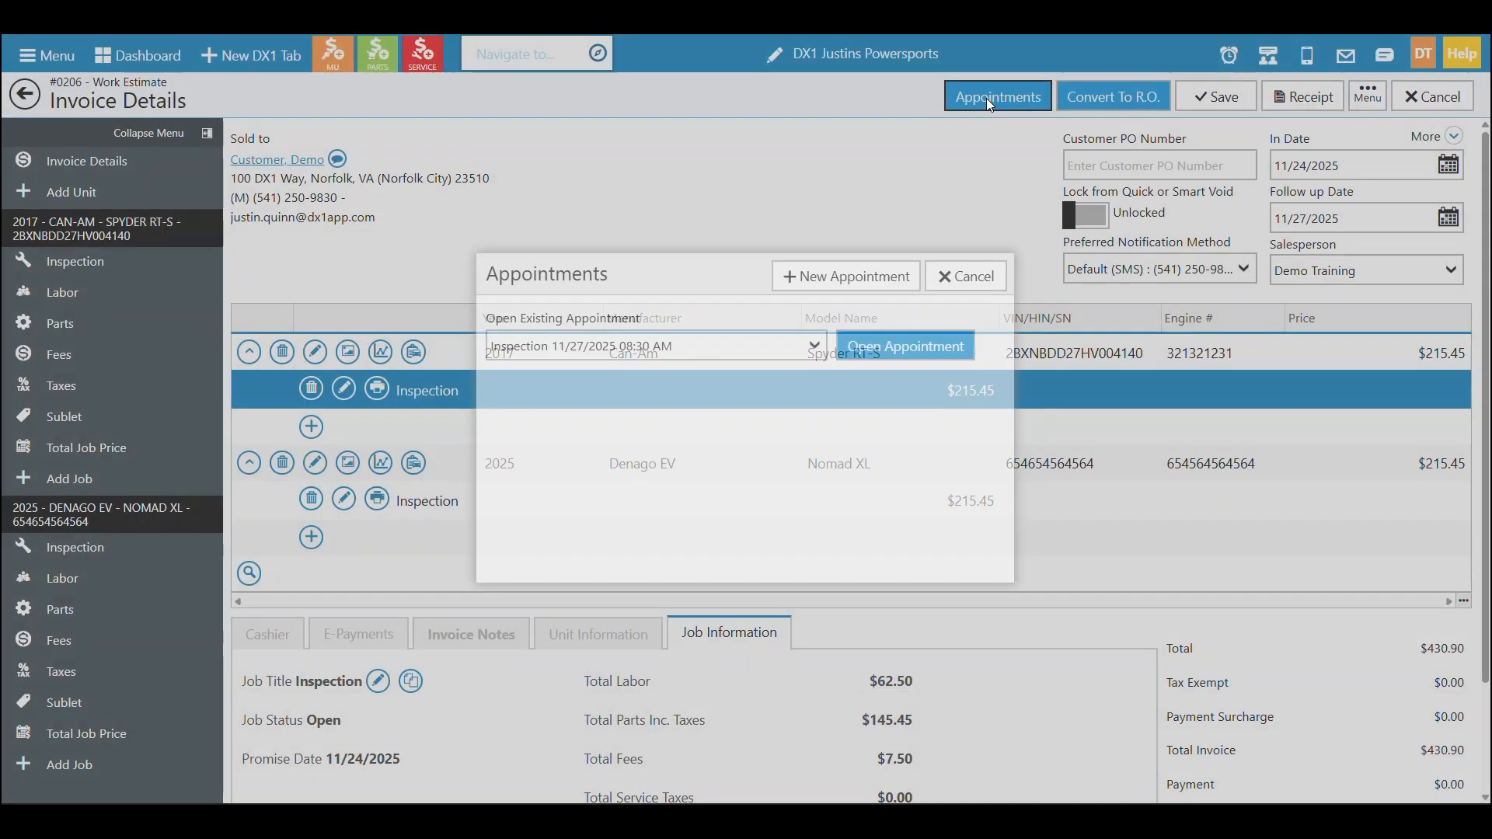
{"action": "left_click", "coordinate": [859, 267]}
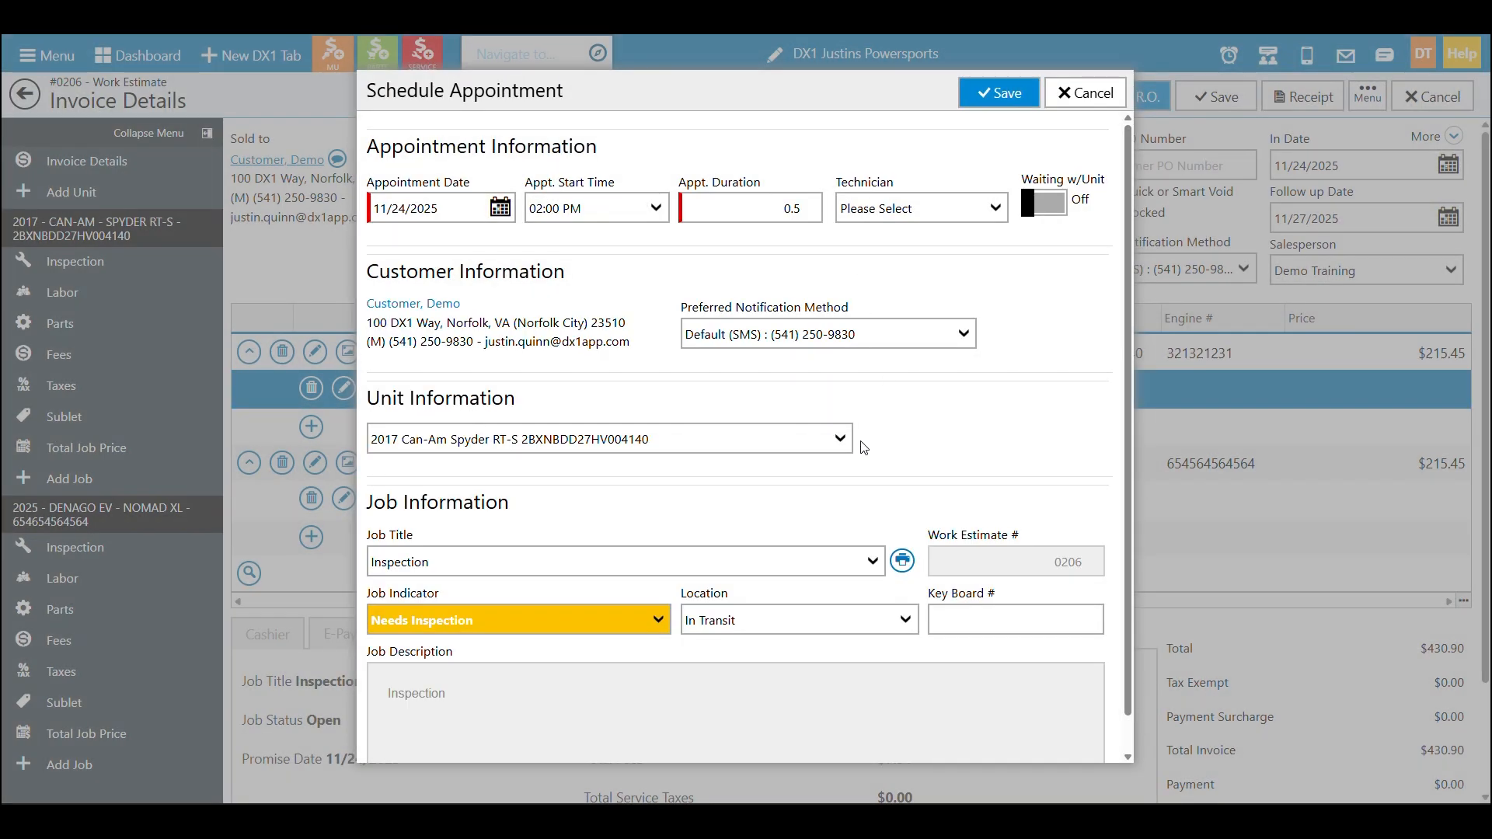
{"action": "left_click", "coordinate": [840, 440]}
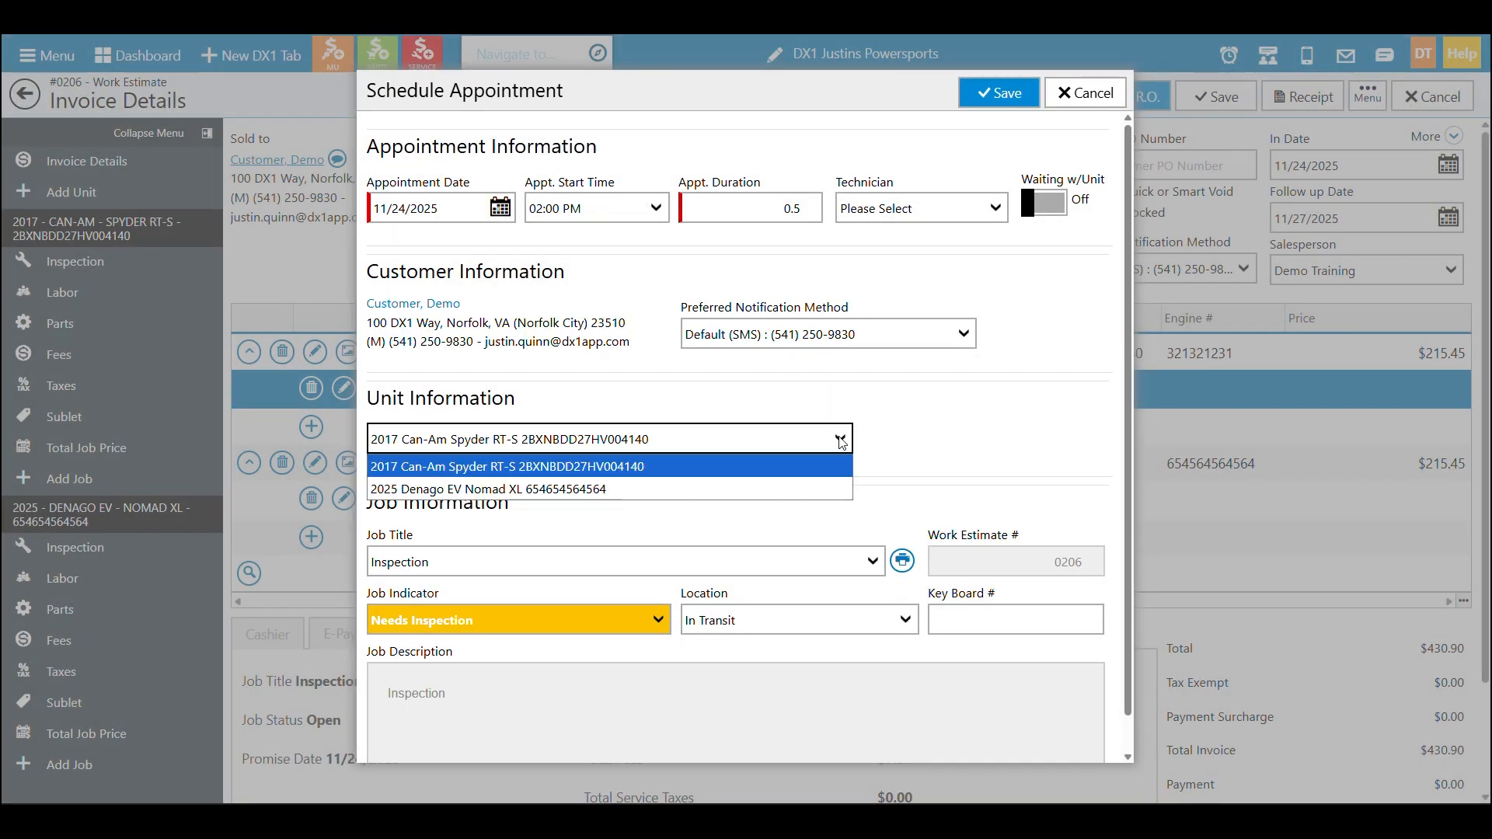
{"action": "left_click", "coordinate": [830, 489]}
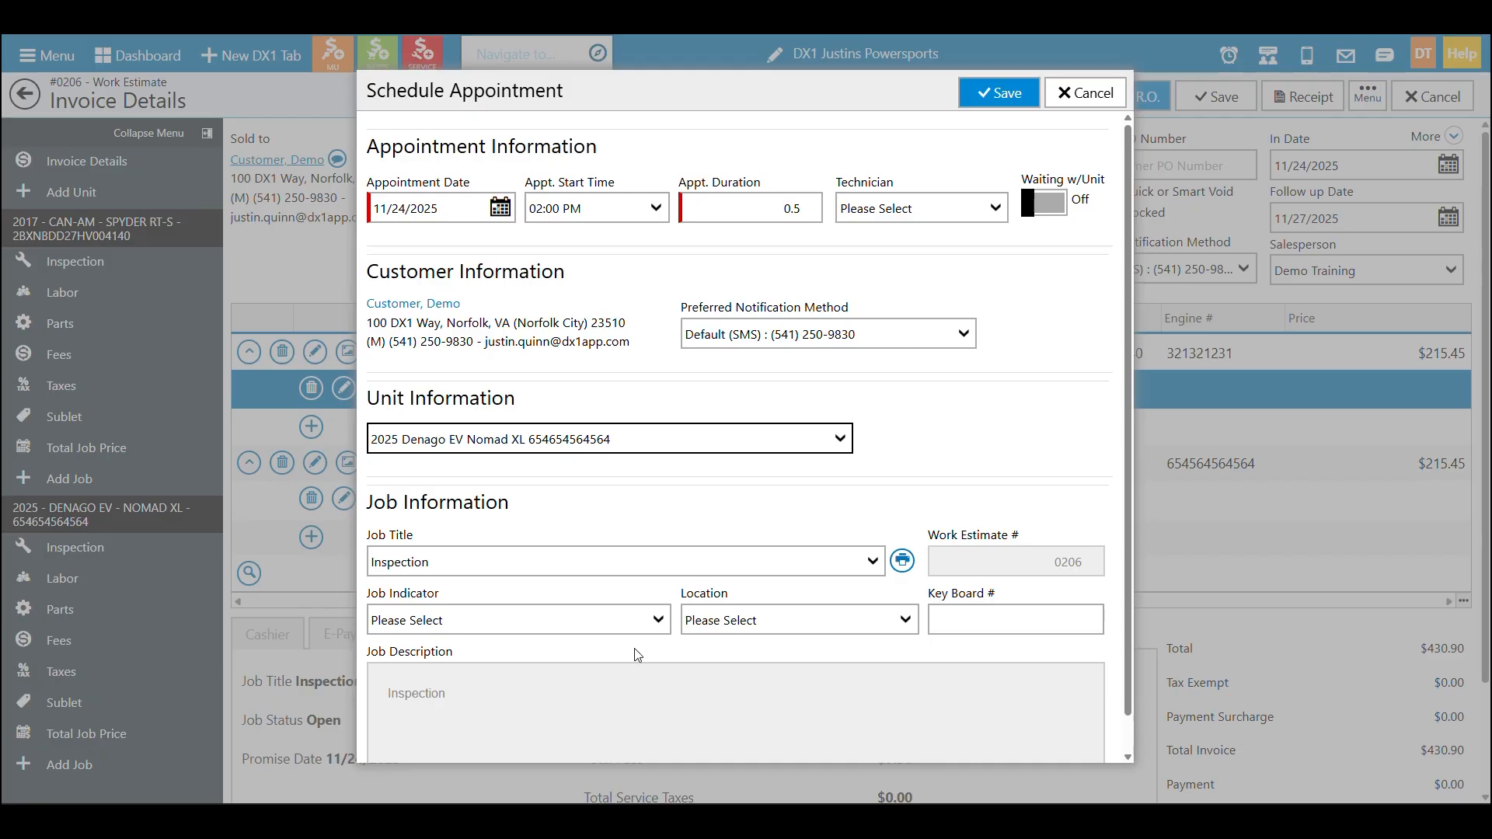
{"action": "left_click", "coordinate": [646, 629]}
{"action": "left_click", "coordinate": [602, 449]}
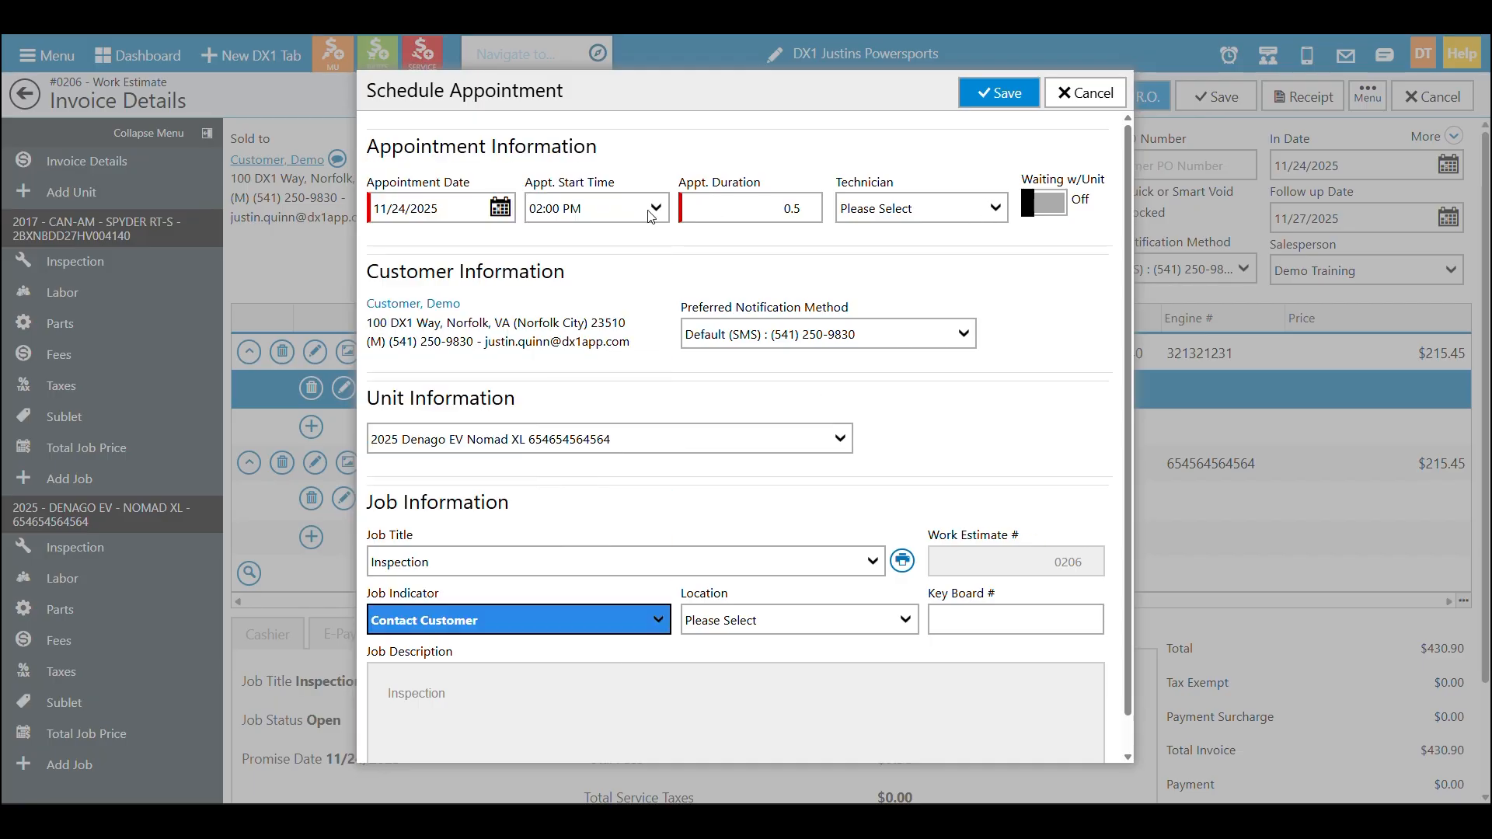
{"action": "left_click", "coordinate": [978, 91]}
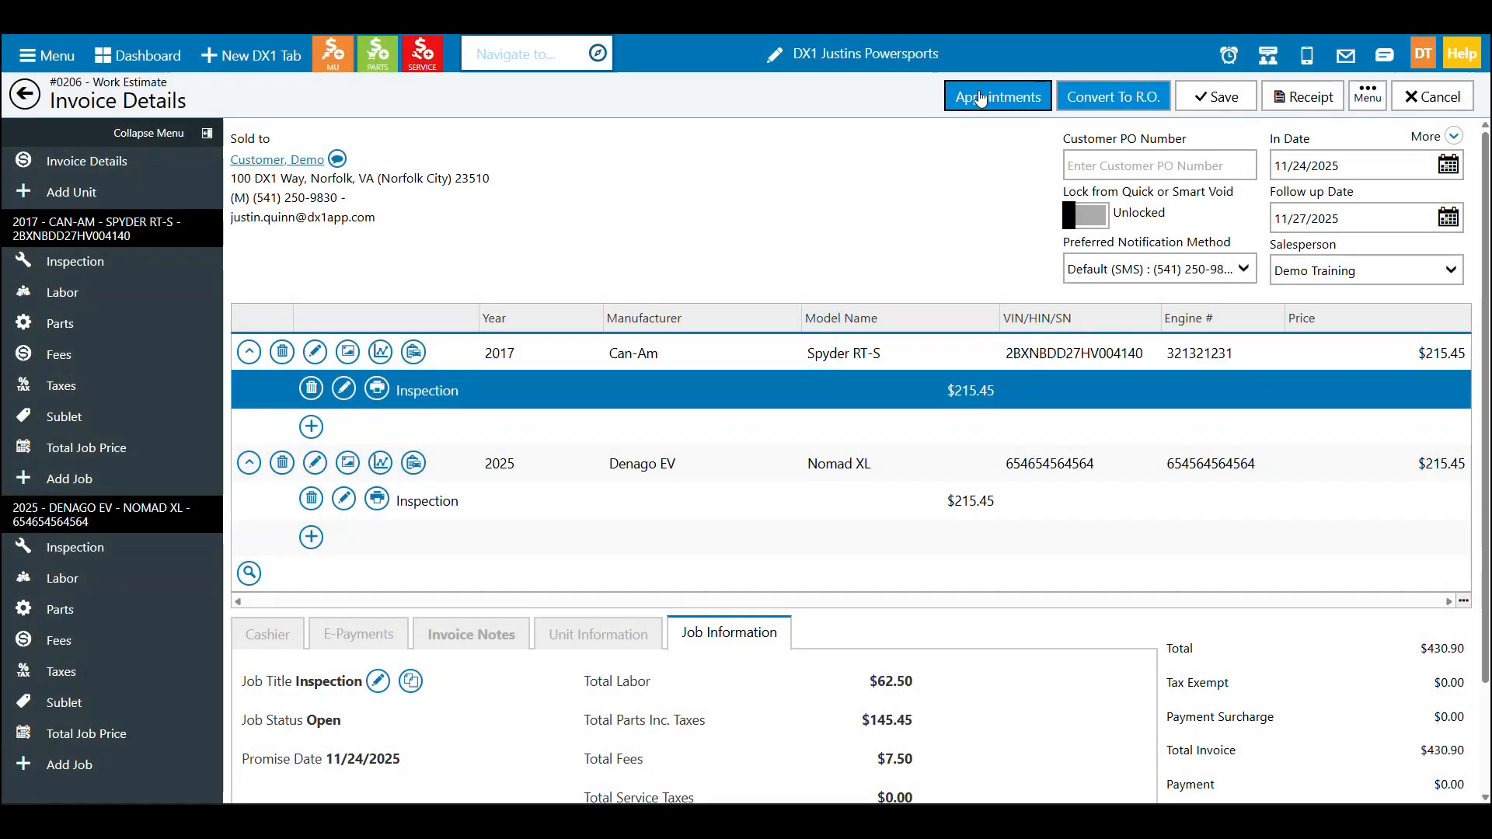
{"action": "left_click", "coordinate": [978, 91]}
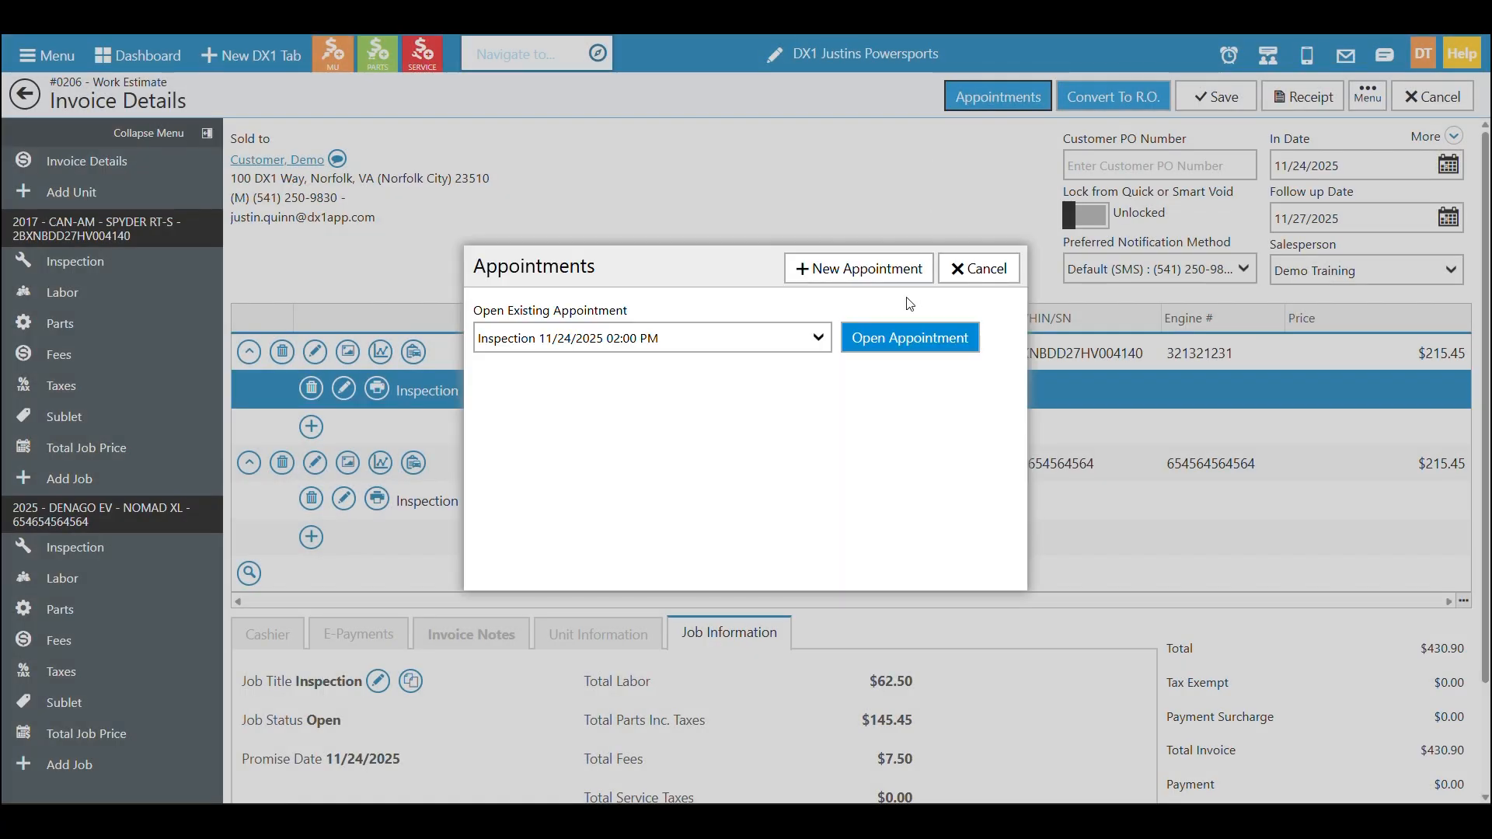
Open the 11/24/2025 02:00 PM Inspection appointment and delete it
{"action": "left_click", "coordinate": [820, 337]}
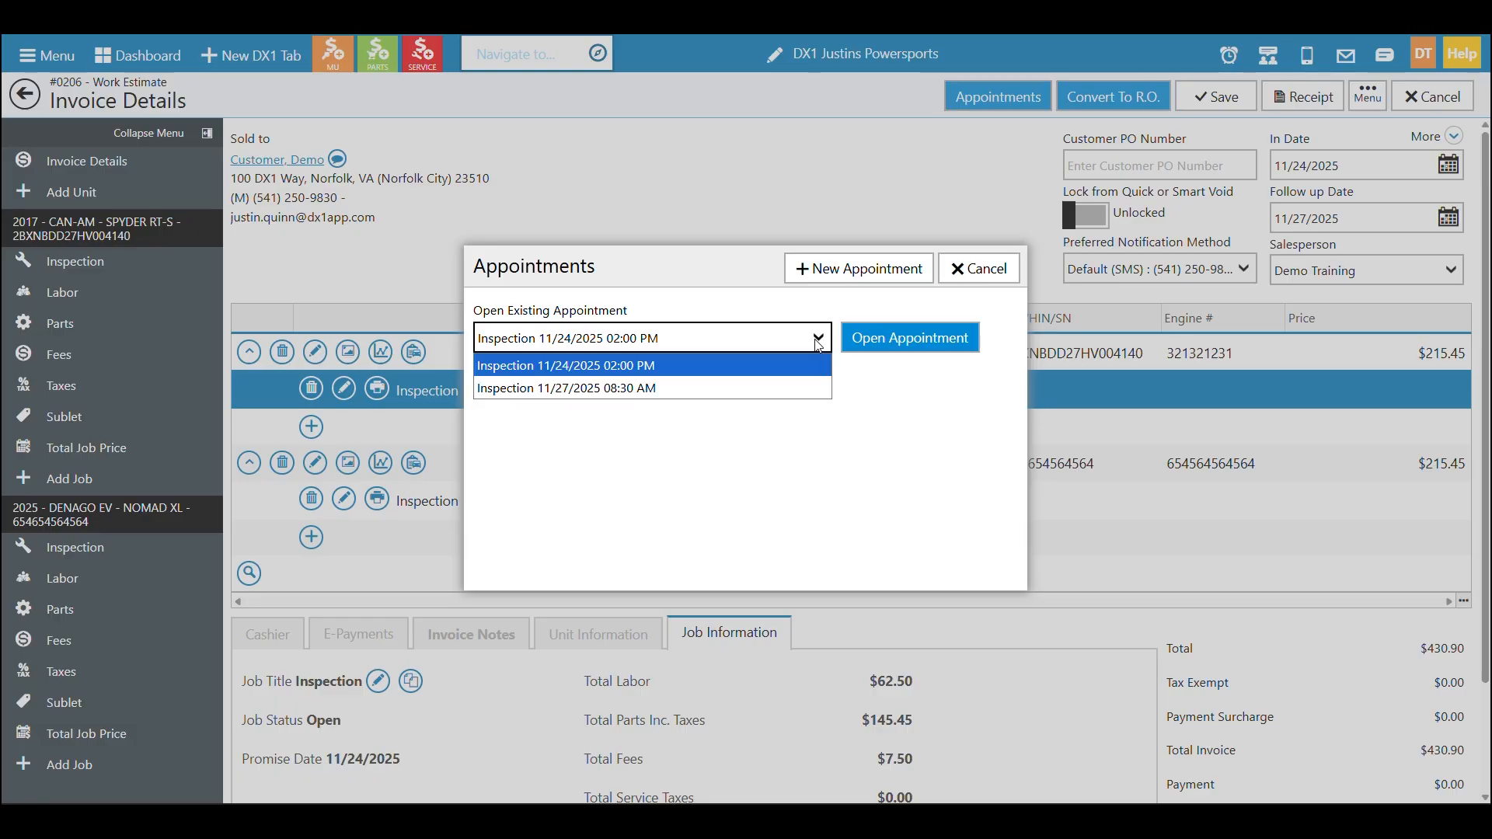
{"action": "left_click", "coordinate": [773, 379]}
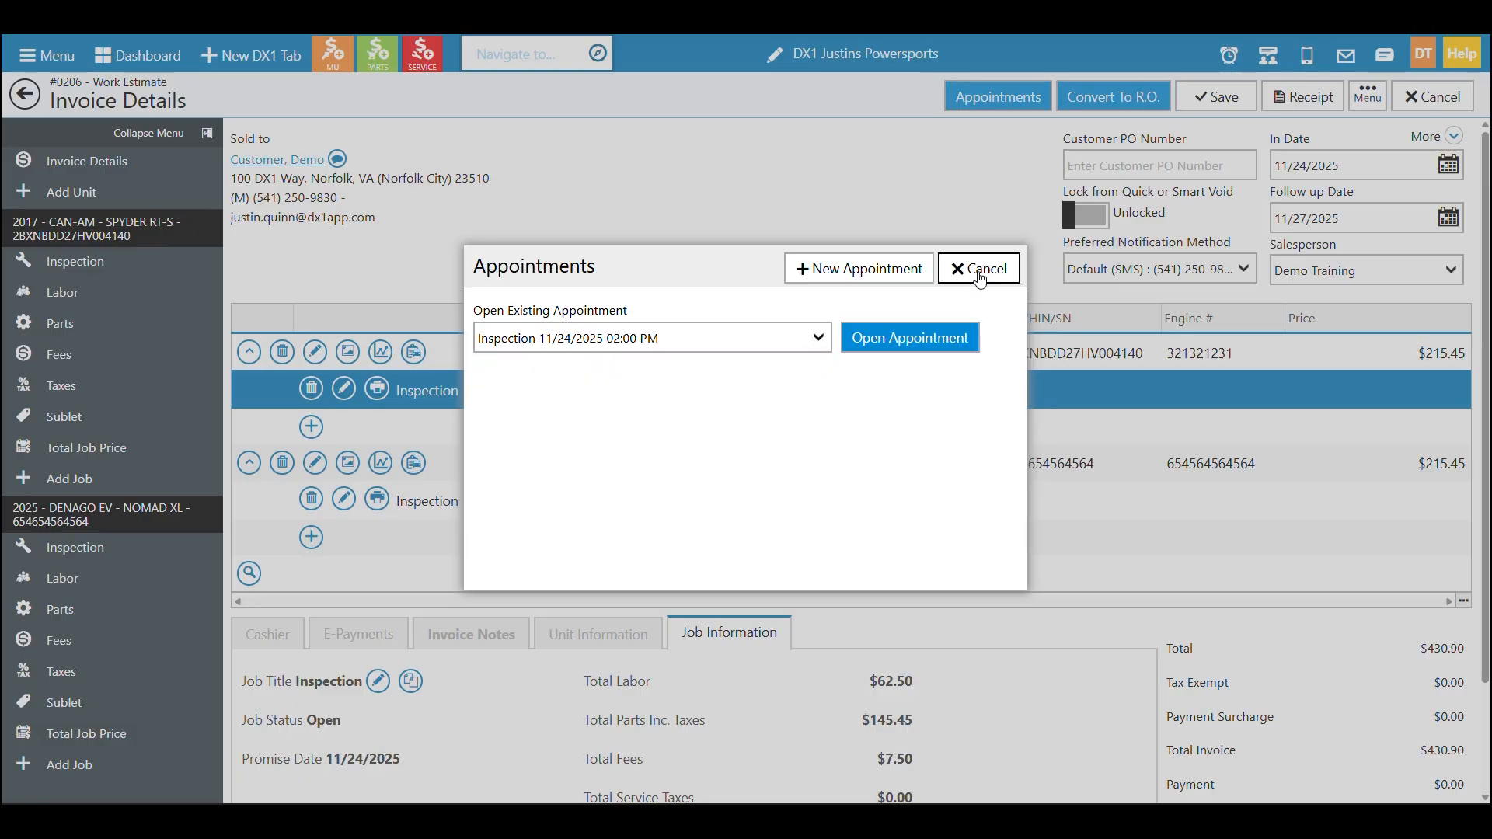
{"action": "left_click", "coordinate": [935, 340]}
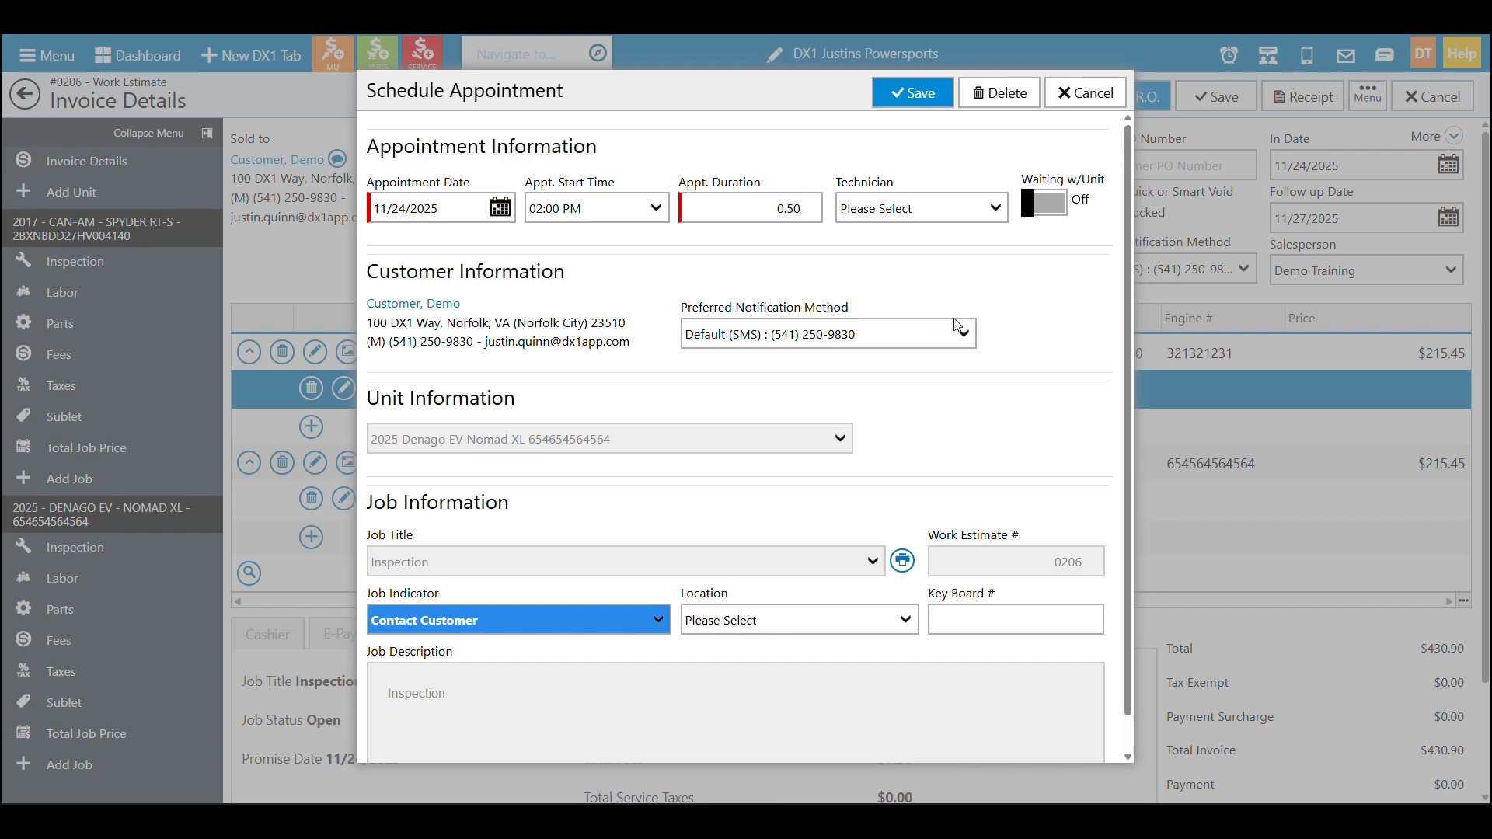
{"action": "left_click", "coordinate": [997, 97]}
{"action": "left_click", "coordinate": [1259, 459]}
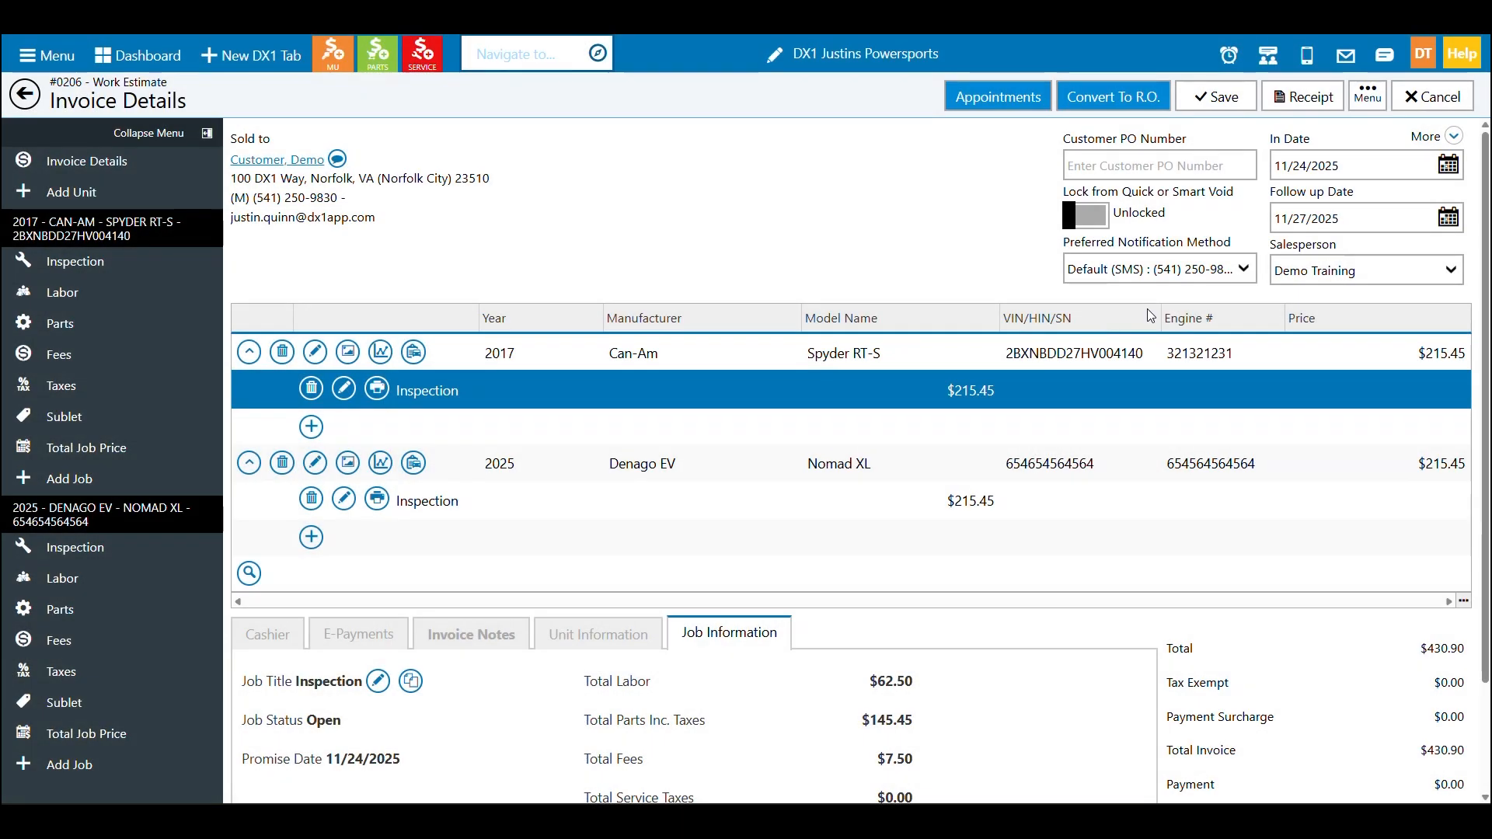
Review the dealership's Service Settings for the scheduler, then return to the Dashboard
{"action": "left_click", "coordinate": [1424, 54]}
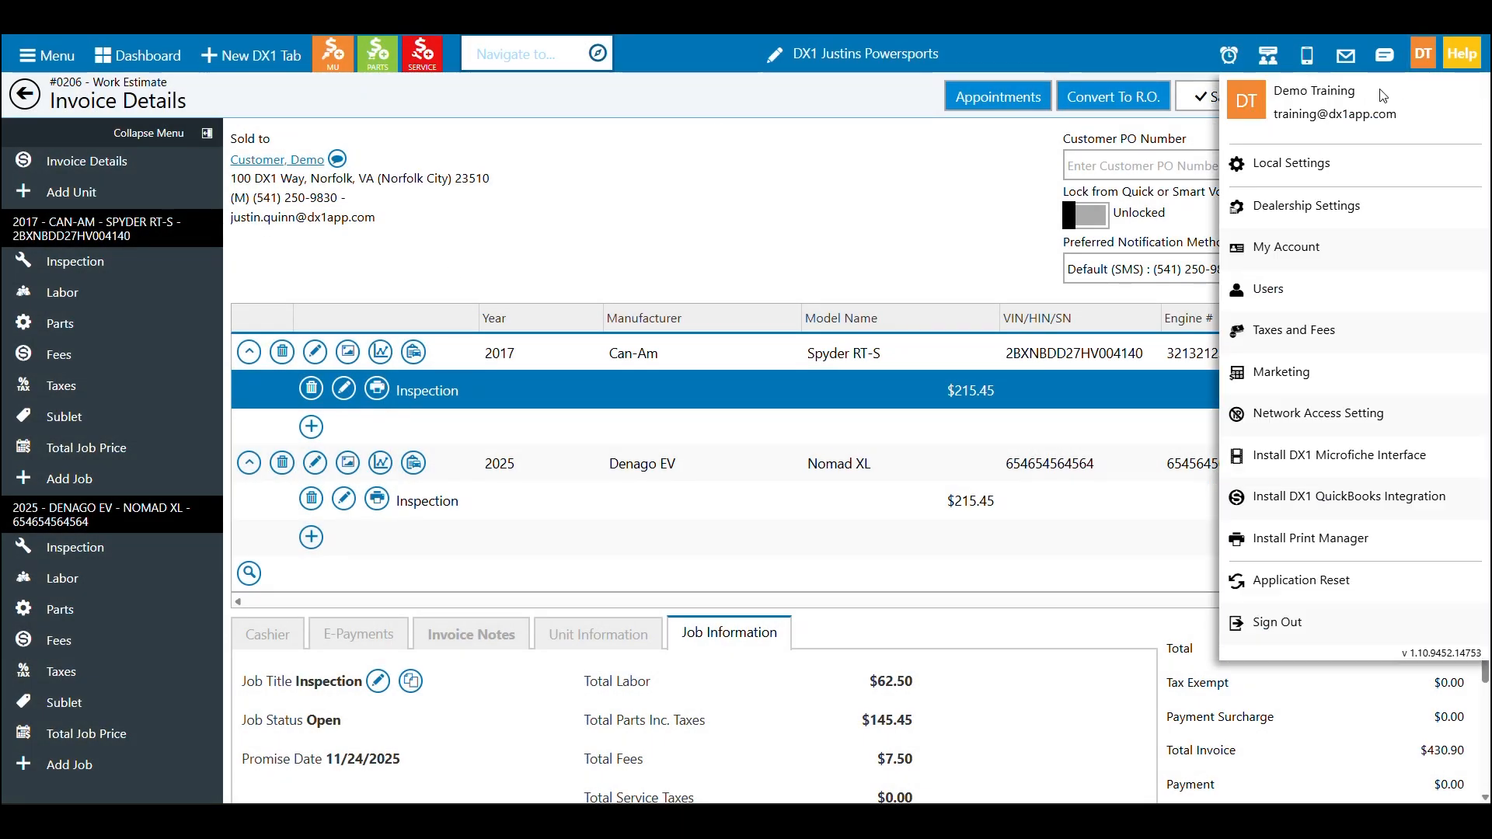
{"action": "left_click", "coordinate": [1337, 203]}
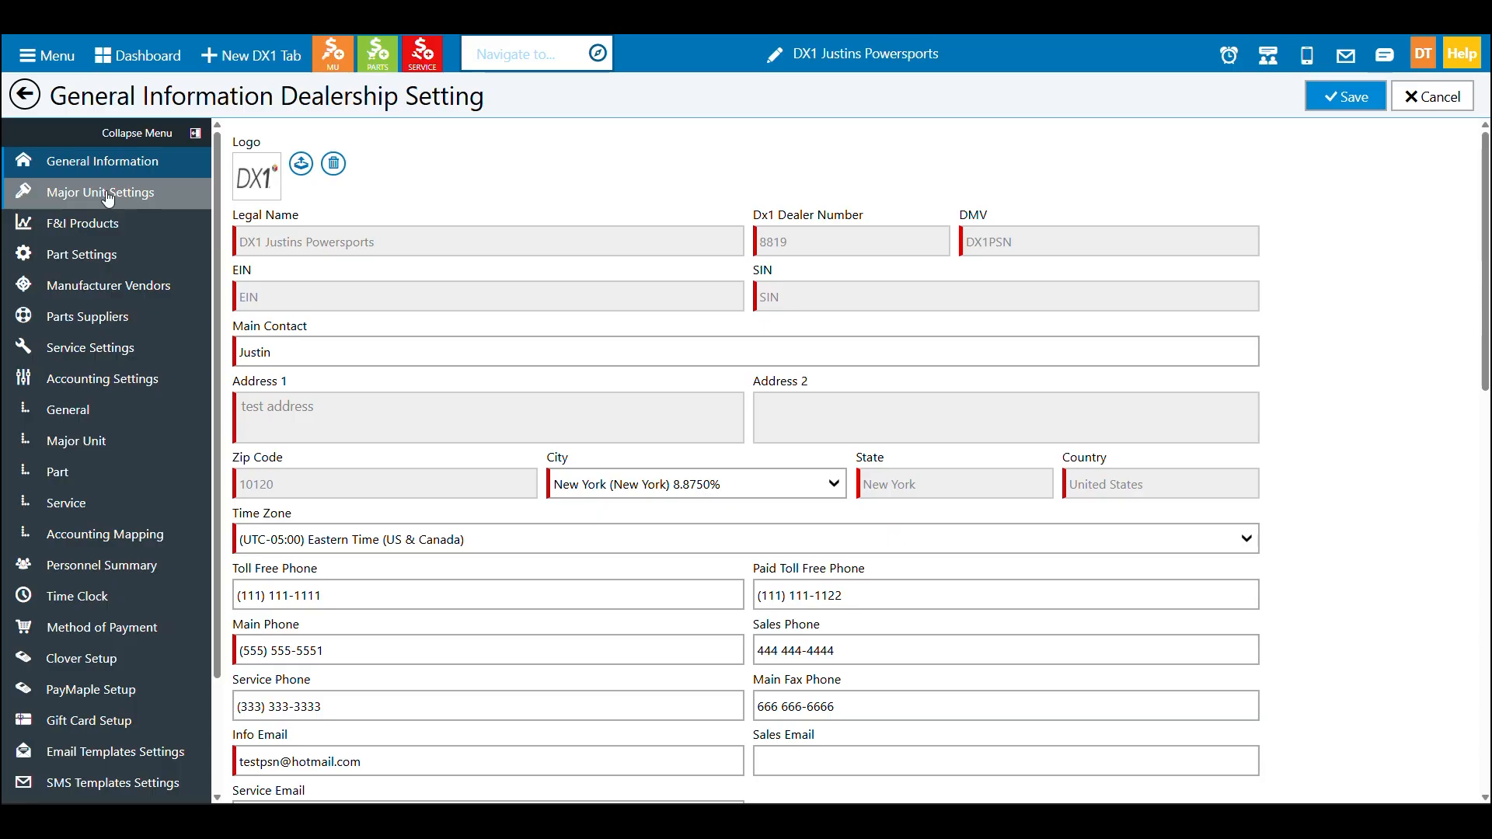
{"action": "left_click", "coordinate": [100, 343]}
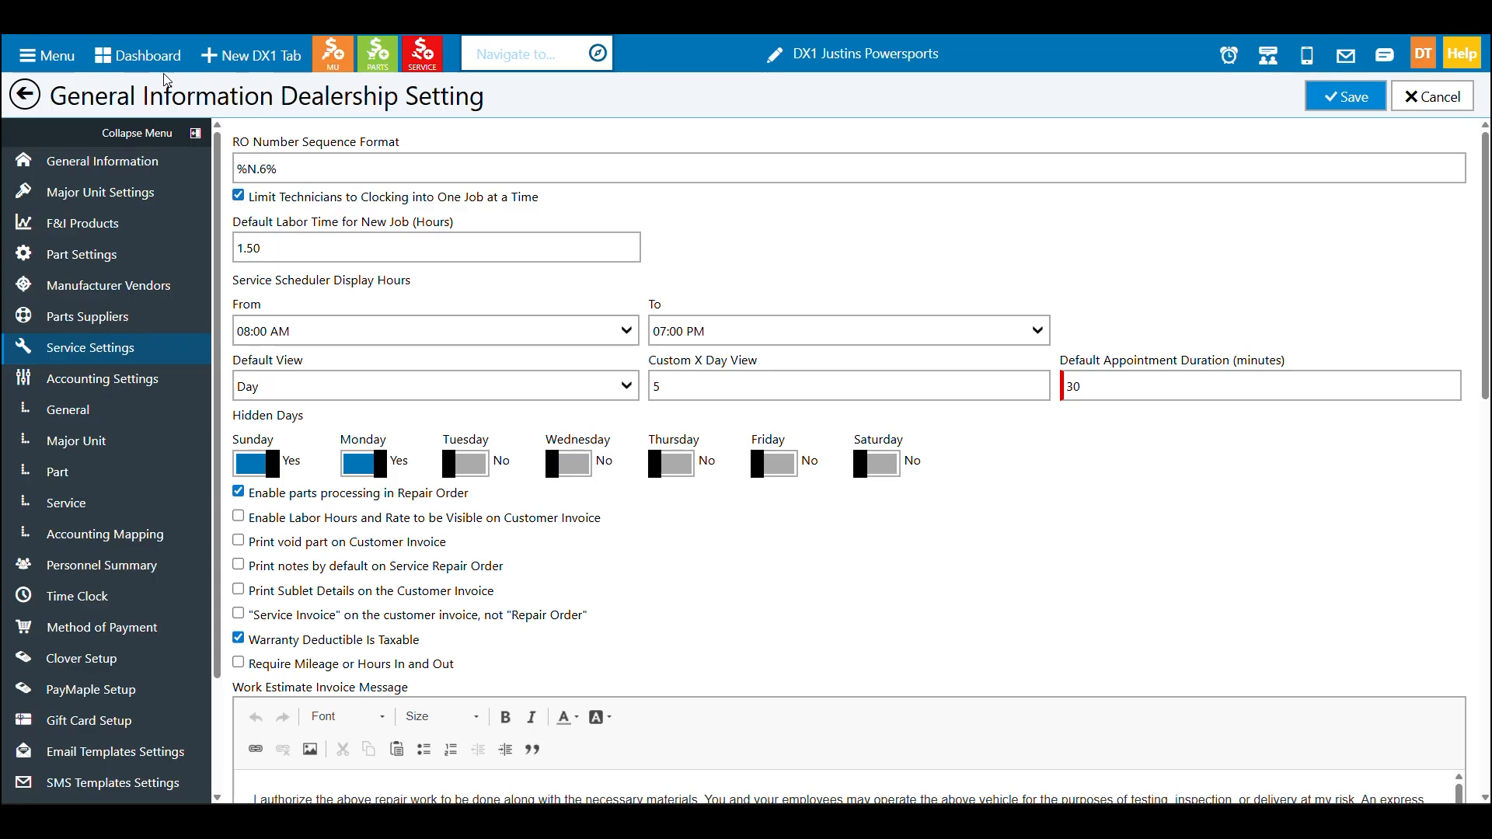
{"action": "left_click", "coordinate": [138, 55]}
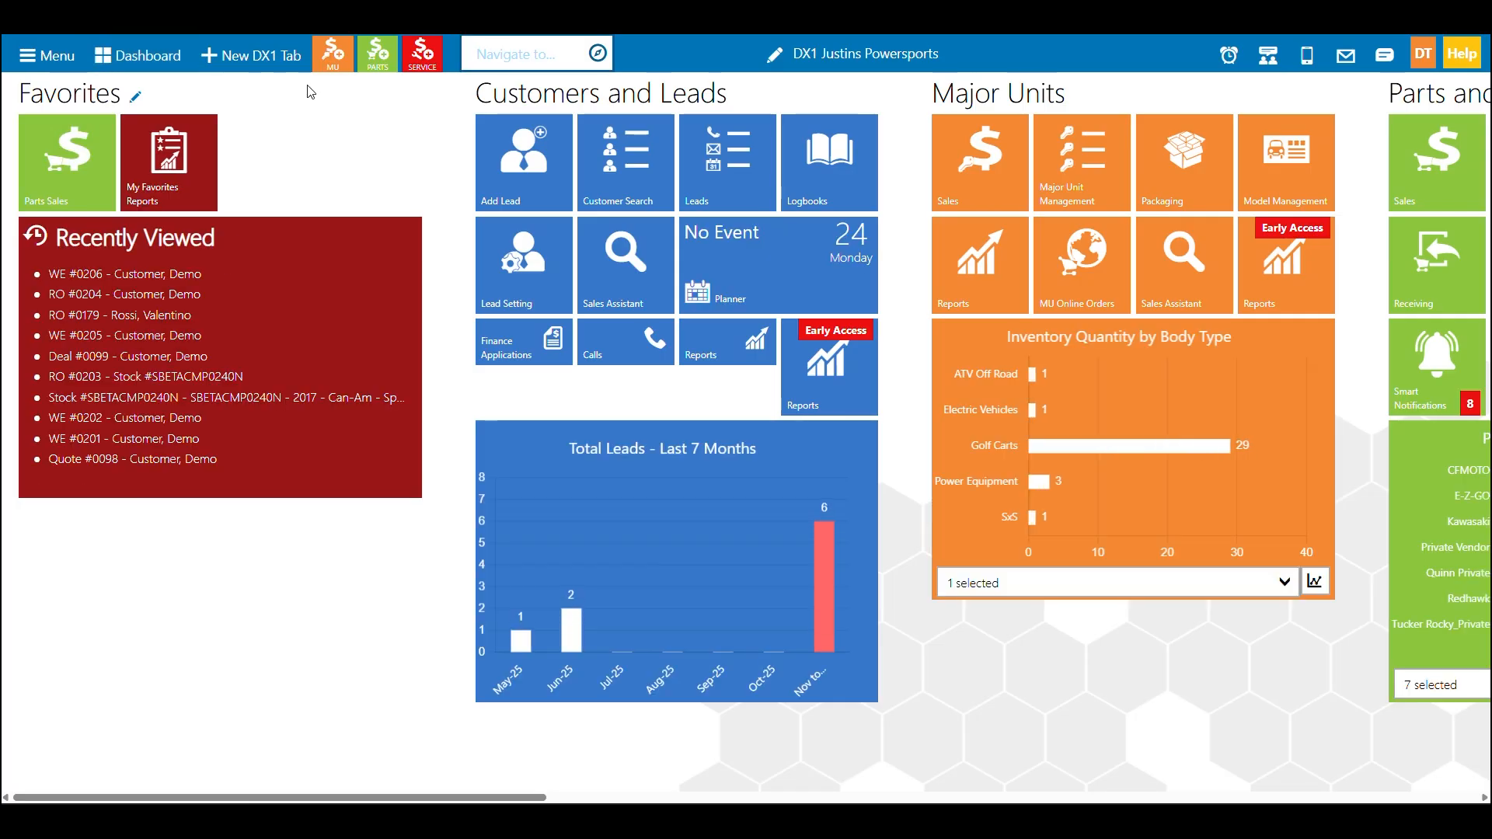